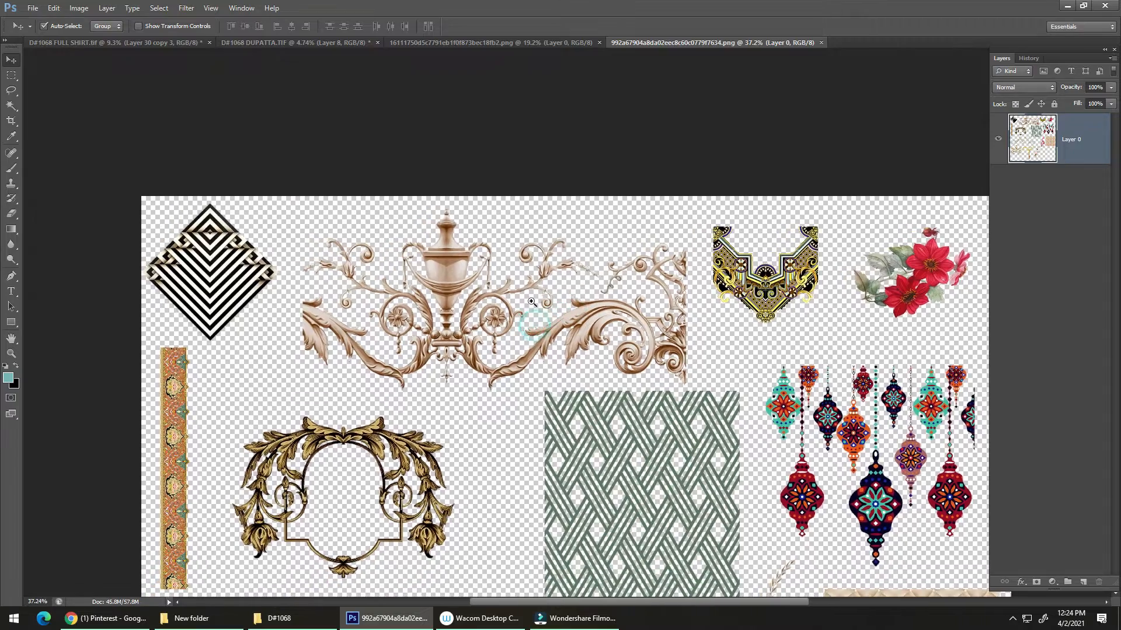
Lasso the beige urn-and-scroll motif in the motif sheet and copy it into the D#1068 DUPATTA.TIF document
left_click_drag(473, 324, 470, 278)
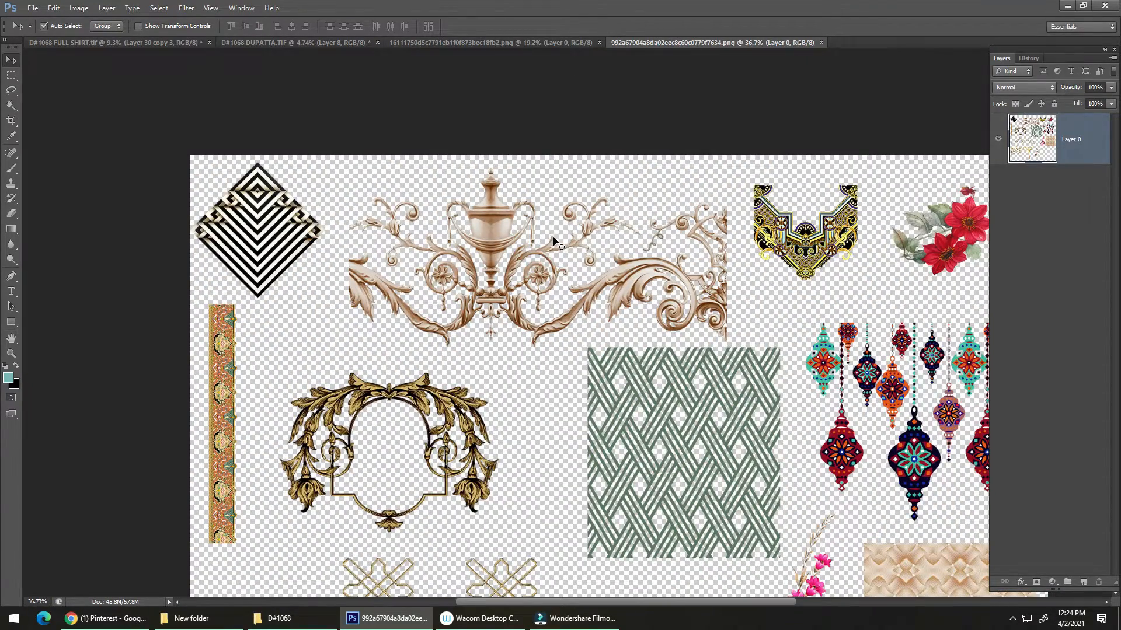
key("l")
mouse_move(732, 188)
left_mouse_down()
mouse_move(643, 128)
mouse_move(412, 146)
left_mouse_up()
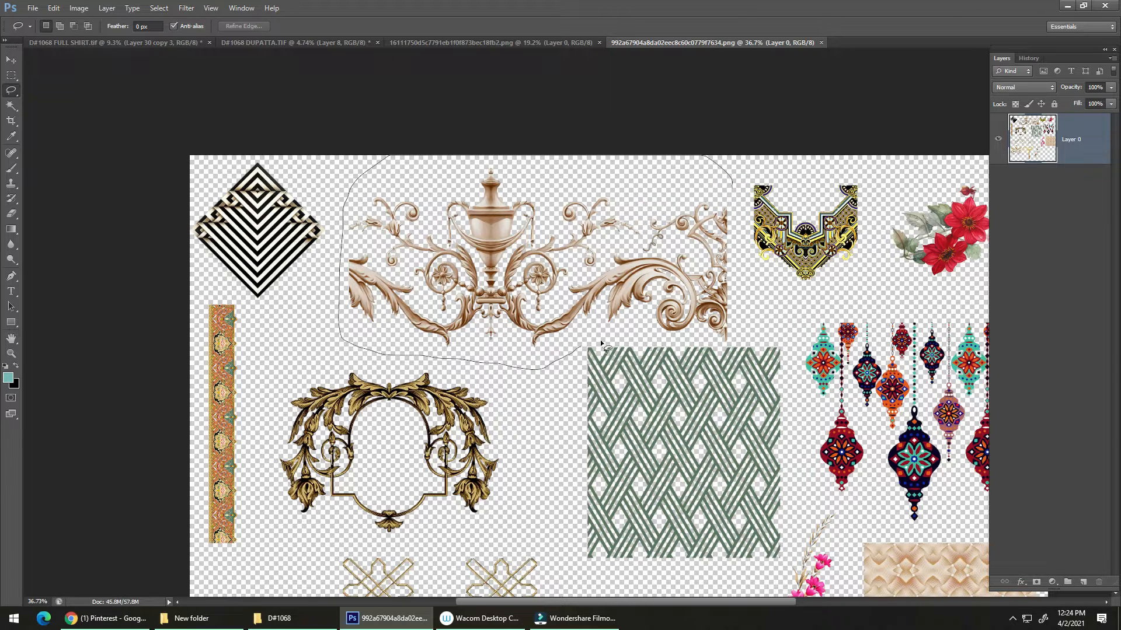
left_click_drag(747, 337, 749, 269)
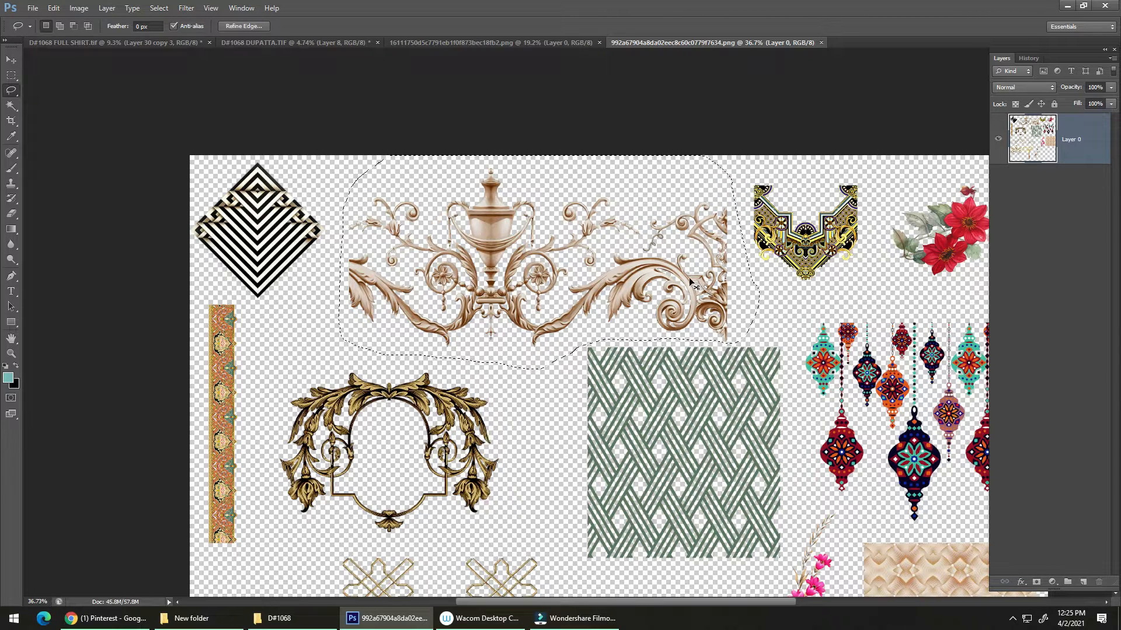
key("alt+w")
key("2")
key("ctrl+v")
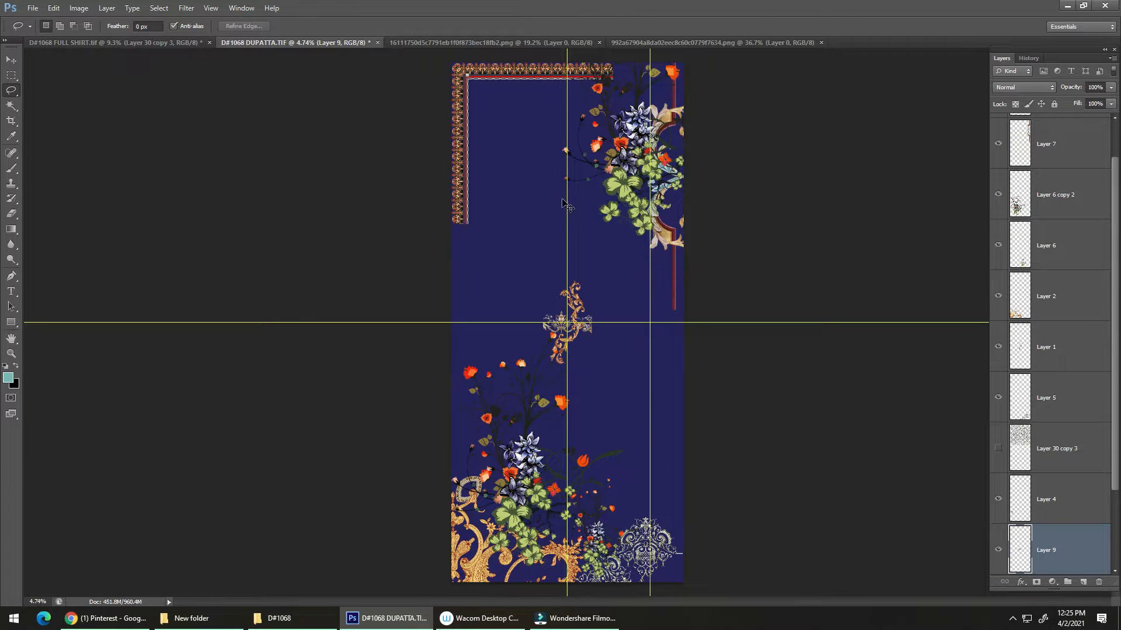
Try to free-transform the pasted urn motif and move it clear of the gold scroll at the dupatta's centre
key("ctrl+t")
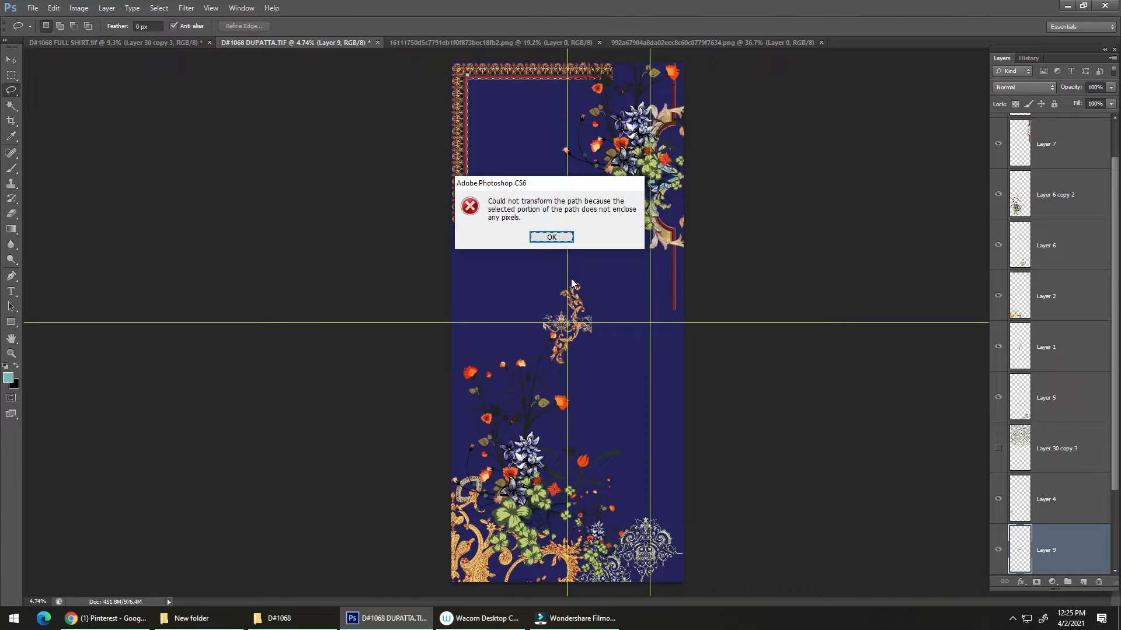
key("Return")
key("ctrl+t")
left_click(563, 238)
left_click(571, 319, "ctrl")
key("v")
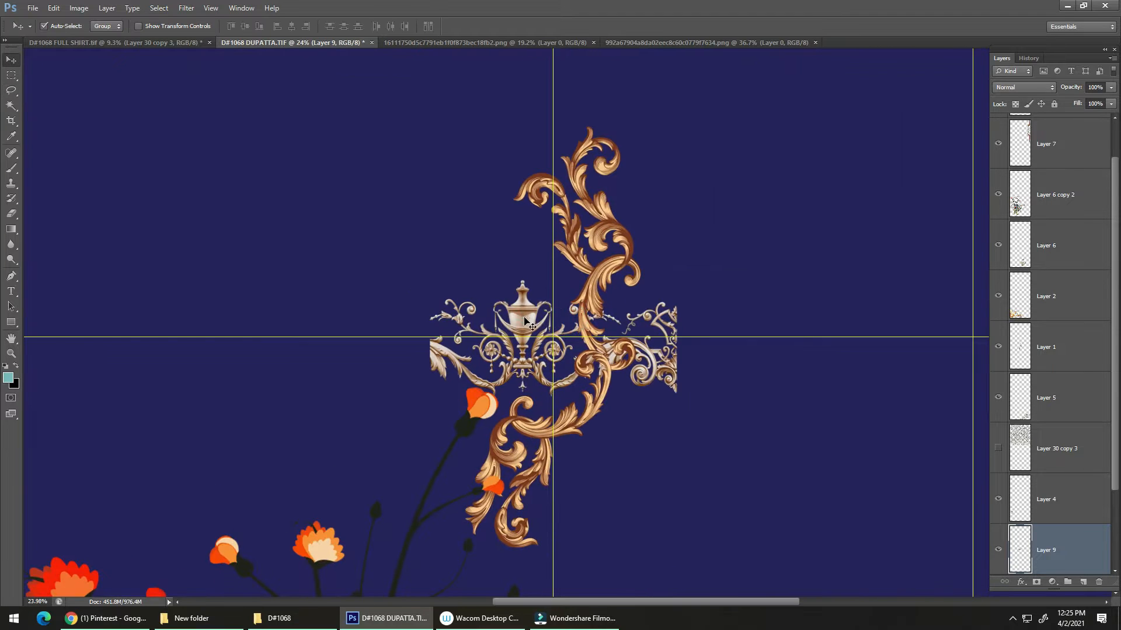
left_click_drag(524, 318, 387, 181)
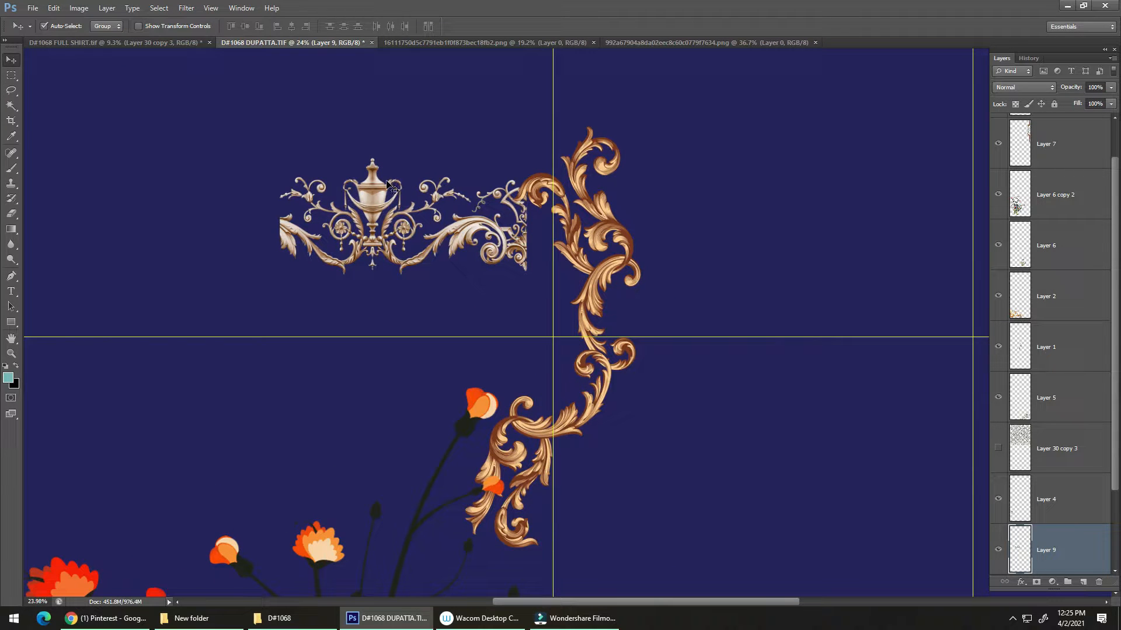
key("ctrl+t")
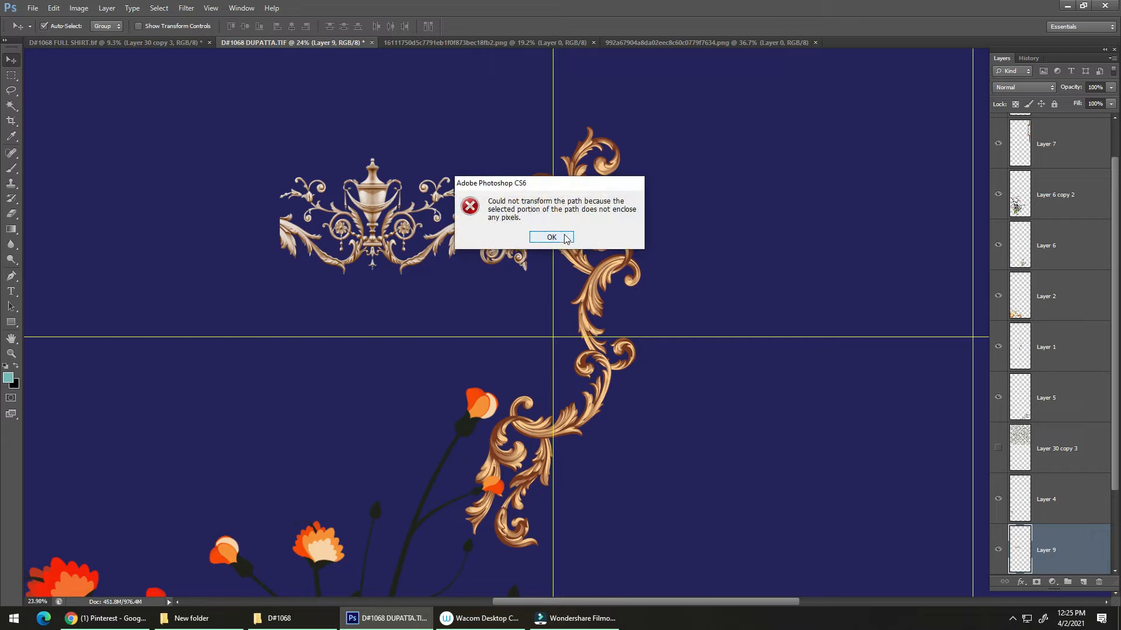
left_click(552, 237)
left_click_drag(372, 210, 338, 285)
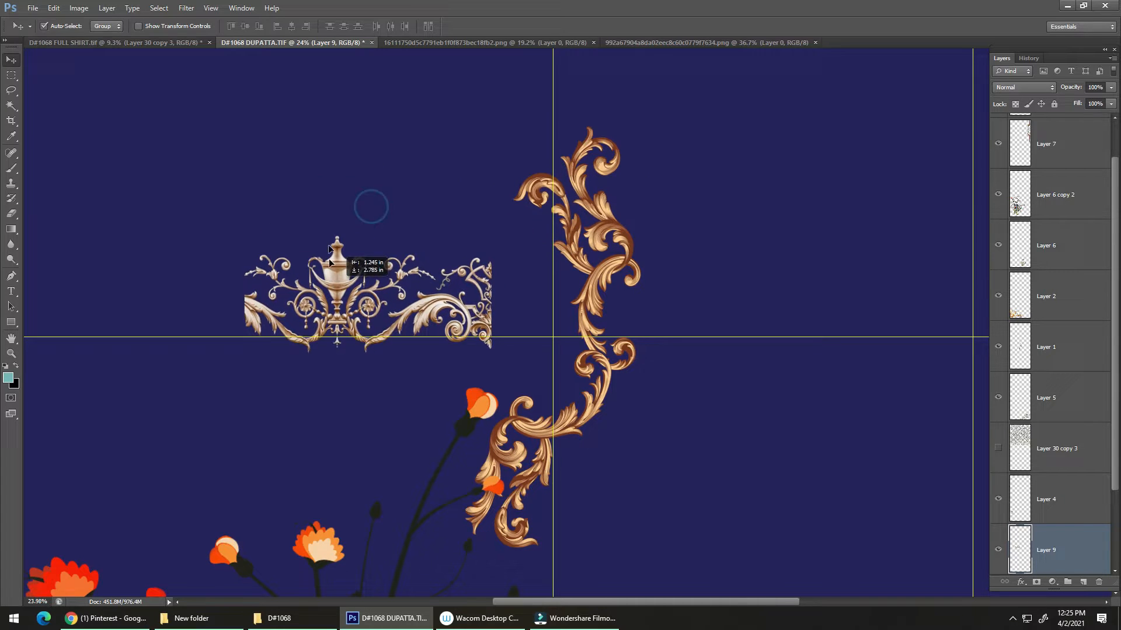
Show the transform controls, enlarge the urn motif, and move it up into the corner framed by the border
left_click(152, 26)
left_click_drag(492, 232, 676, 143)
key("Return")
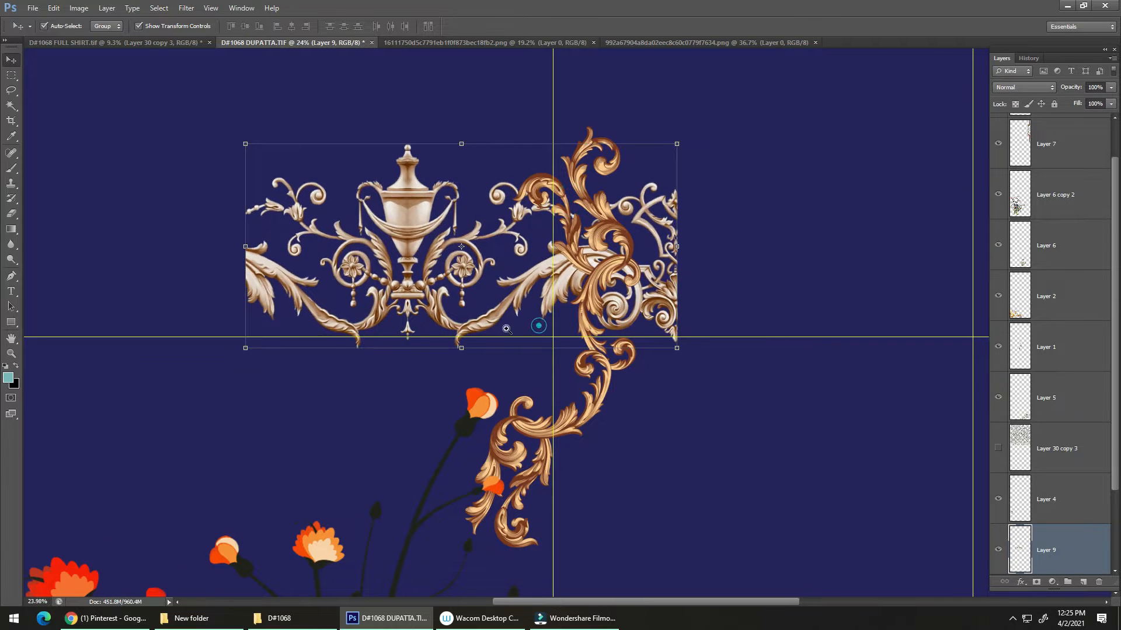
left_click_drag(538, 325, 480, 321)
key("ctrl+0")
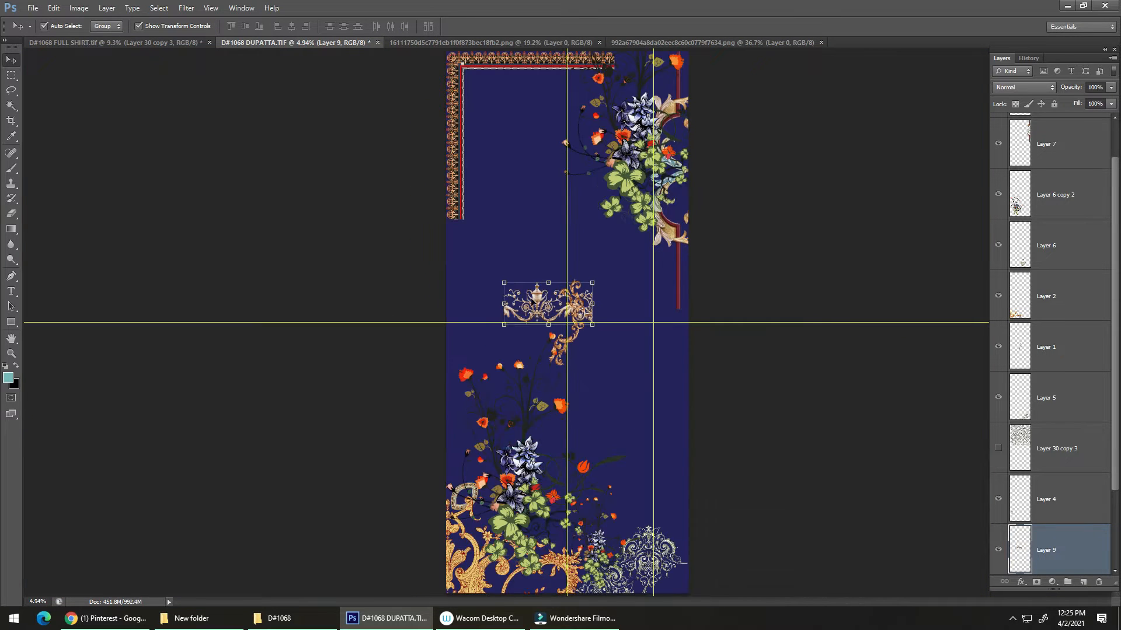
left_click_drag(529, 279, 491, 89)
left_click(549, 186)
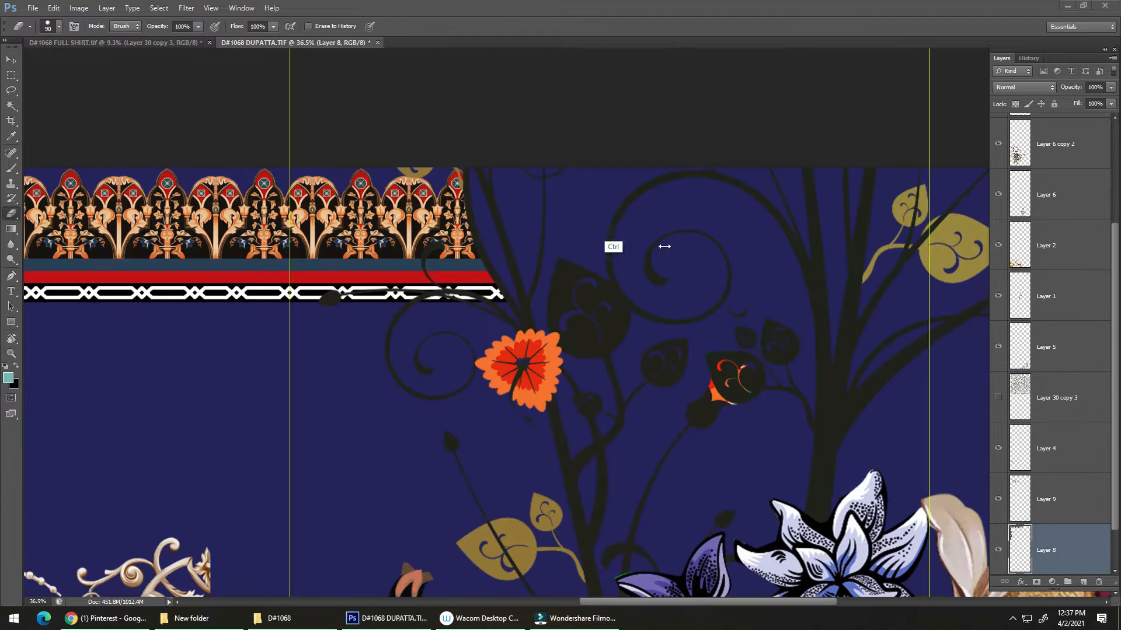
Erase the cut end of the top border on Layer 8 where it meets the dark floral branches
left_click(1013, 618)
left_click(1012, 617)
left_click_drag(419, 209, 337, 207)
key("ctrl+z")
left_click_drag(535, 182, 446, 228)
left_click_drag(433, 239, 525, 119)
left_click_drag(411, 305, 516, 239)
left_click_drag(538, 196, 567, 178)
left_click_drag(531, 144, 380, 301)
left_click_drag(398, 299, 357, 328)
left_click_drag(400, 299, 350, 304)
Move the urn motif out of the border corner and delete it from the dupatta
key("v")
mouse_move(465, 169)
left_mouse_down()
mouse_move(488, 239)
mouse_move(585, 364)
left_mouse_up()
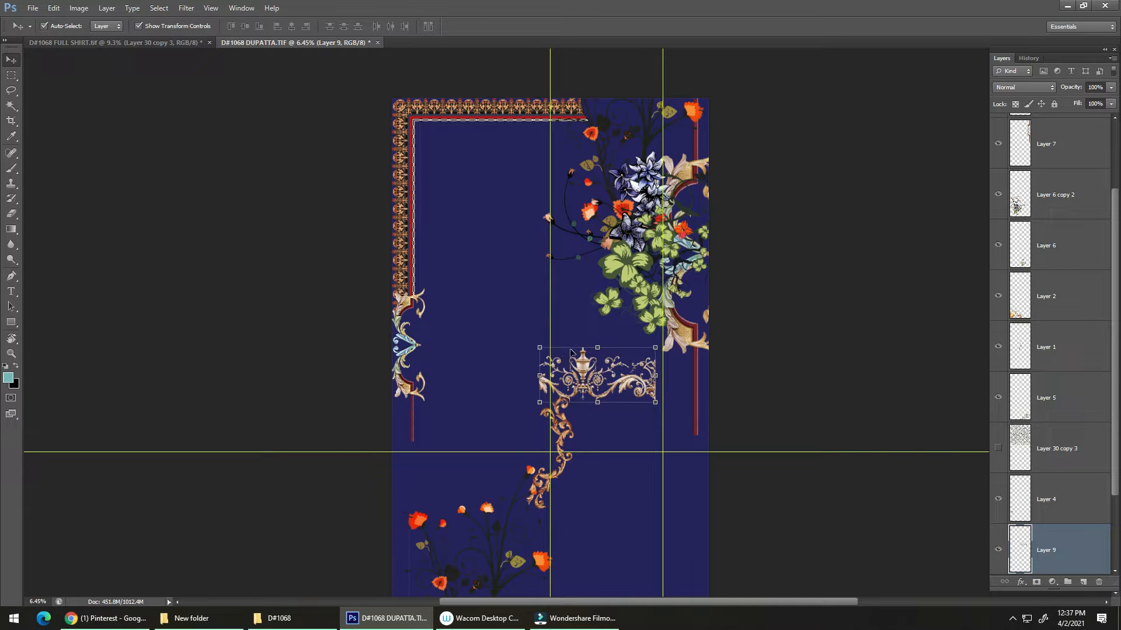
key("Delete")
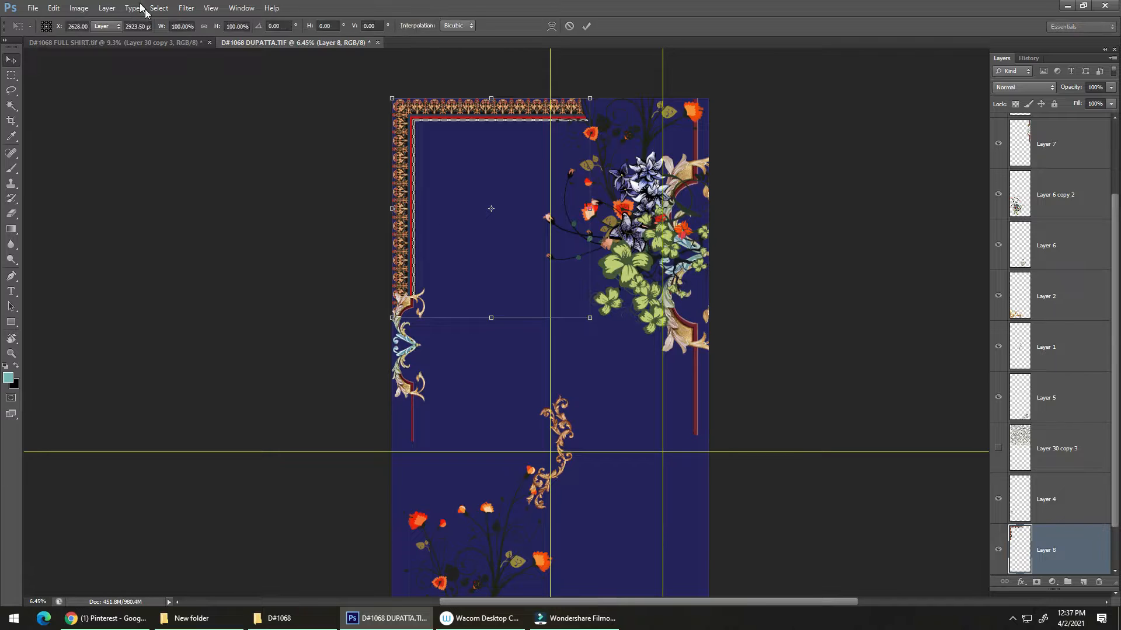
Turn off the transform controls display and save the dupatta document
left_click(172, 26)
key("ctrl+t")
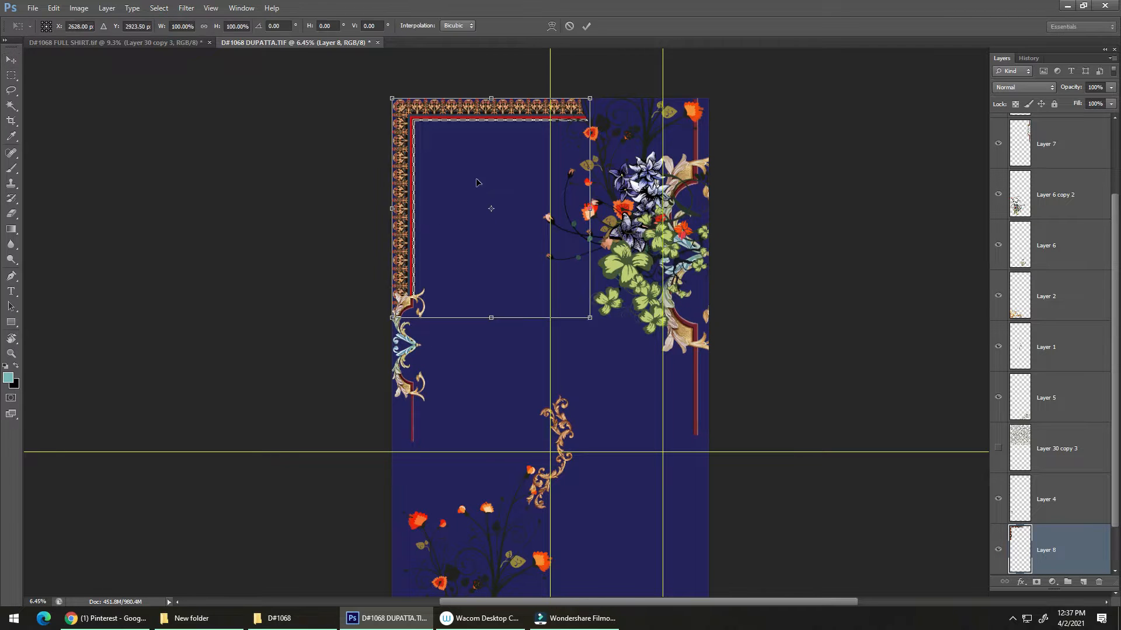
key("Escape")
key("ctrl+s")
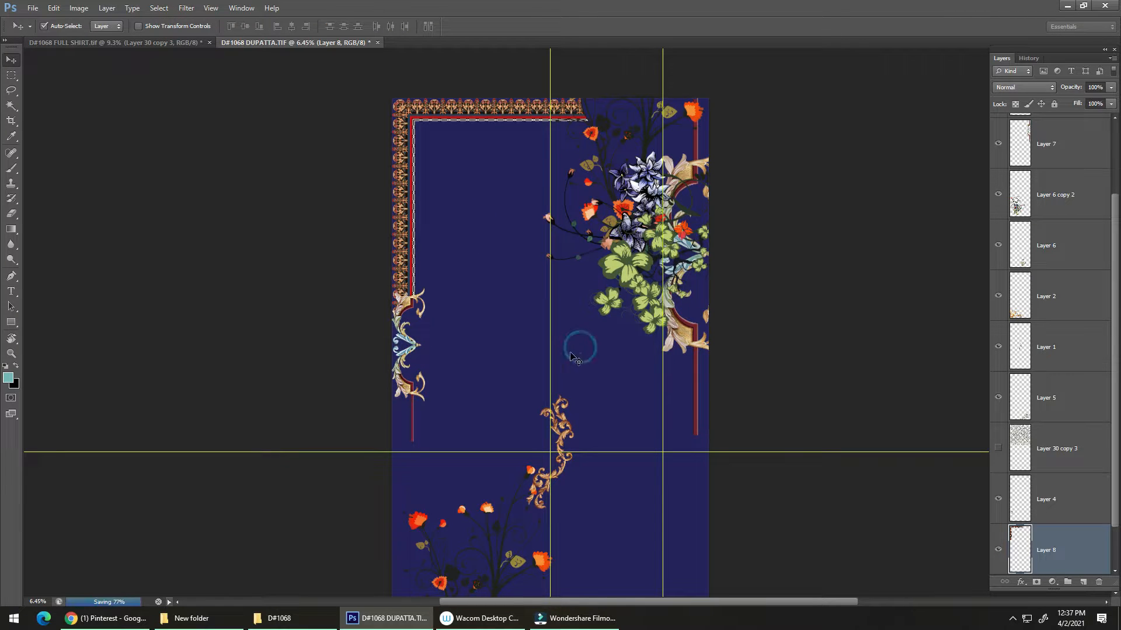
Duplicate the gold mosaic ornament from the dupatta's lower edge and place the copy near the upper-left border corner
left_click(562, 353)
left_click_drag(563, 372, 531, 358)
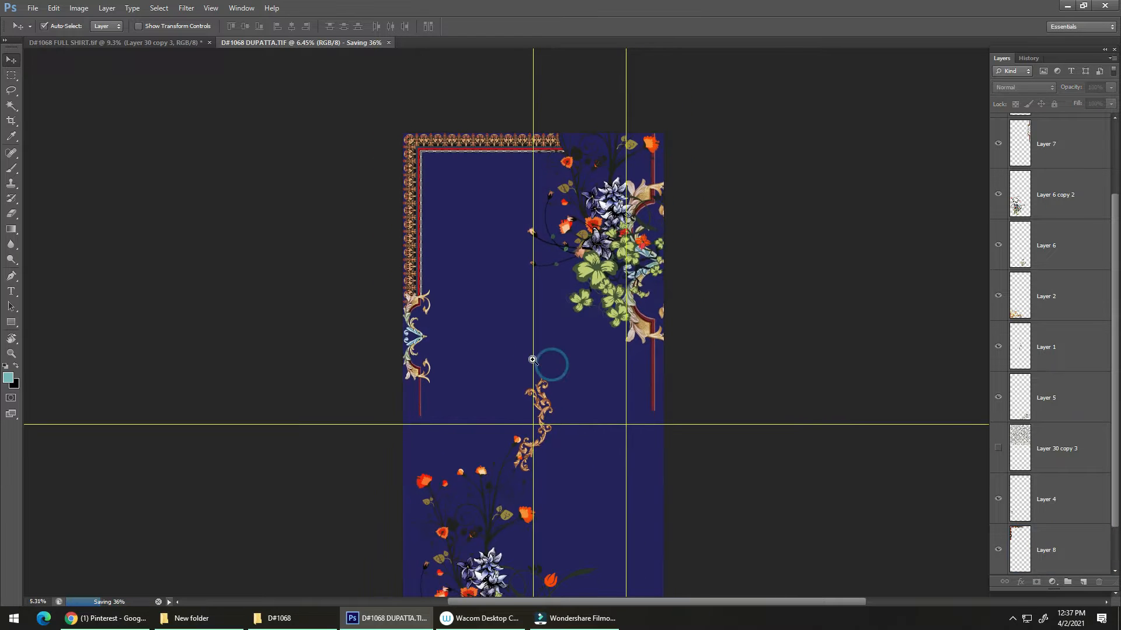
left_click_drag(509, 415, 450, 242)
left_click_drag(413, 208, 426, 121)
left_click_drag(443, 262, 471, 499)
left_click_drag(445, 304, 503, 237)
Flip the ornament copy vertically, scale it to about 73%, and rotate it diagonally into the upper-left border corner
key("ctrl+t")
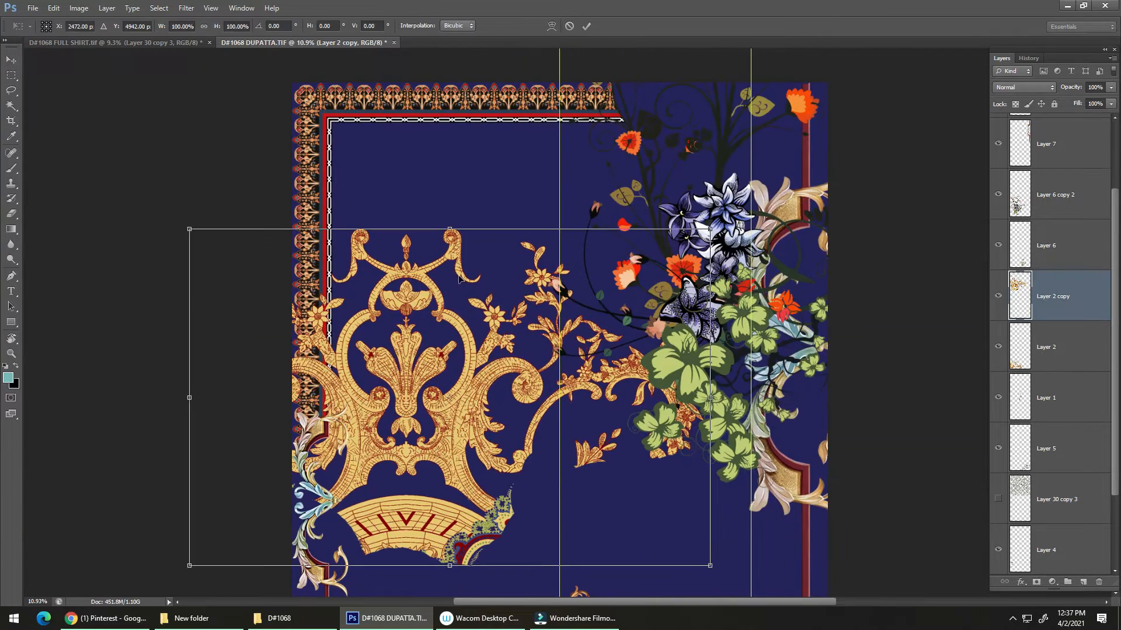
right_click(460, 276)
left_click(512, 466)
left_click_drag(550, 297, 547, 139)
left_click_drag(744, 178, 686, 12)
left_click_drag(757, 251, 673, 244)
left_click_drag(567, 218, 525, 151)
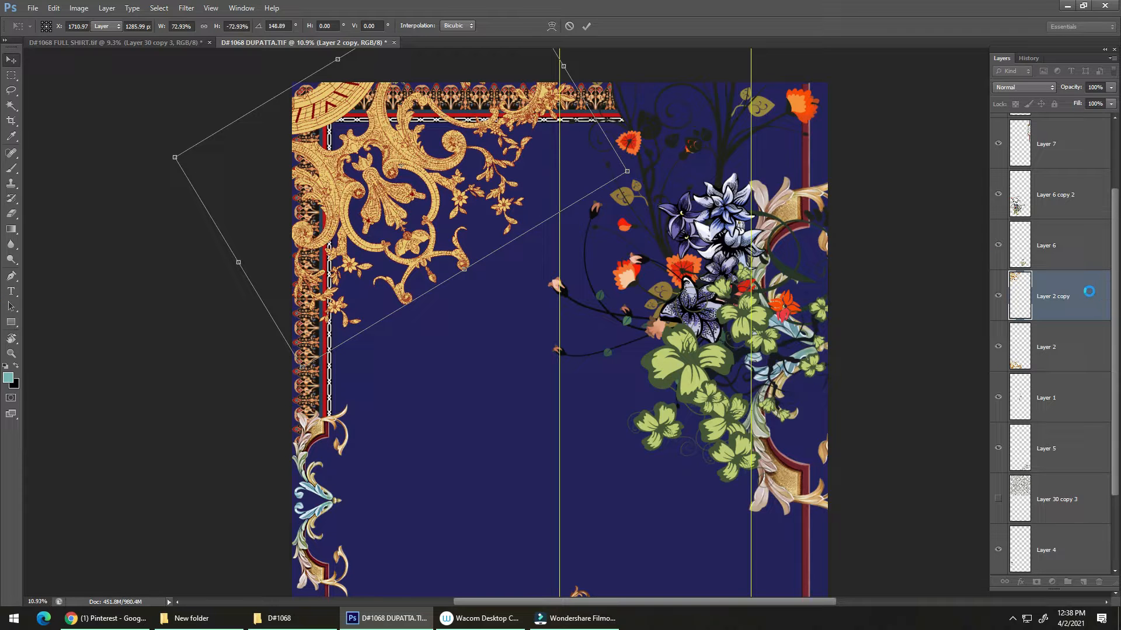
key("Return")
Place Layer 2 copy beneath Layer 8, then shift and slightly rotate the ornament to fit inside the border corner
mouse_move(1089, 291)
left_mouse_down()
mouse_move(1071, 601)
mouse_move(1053, 525)
left_mouse_up()
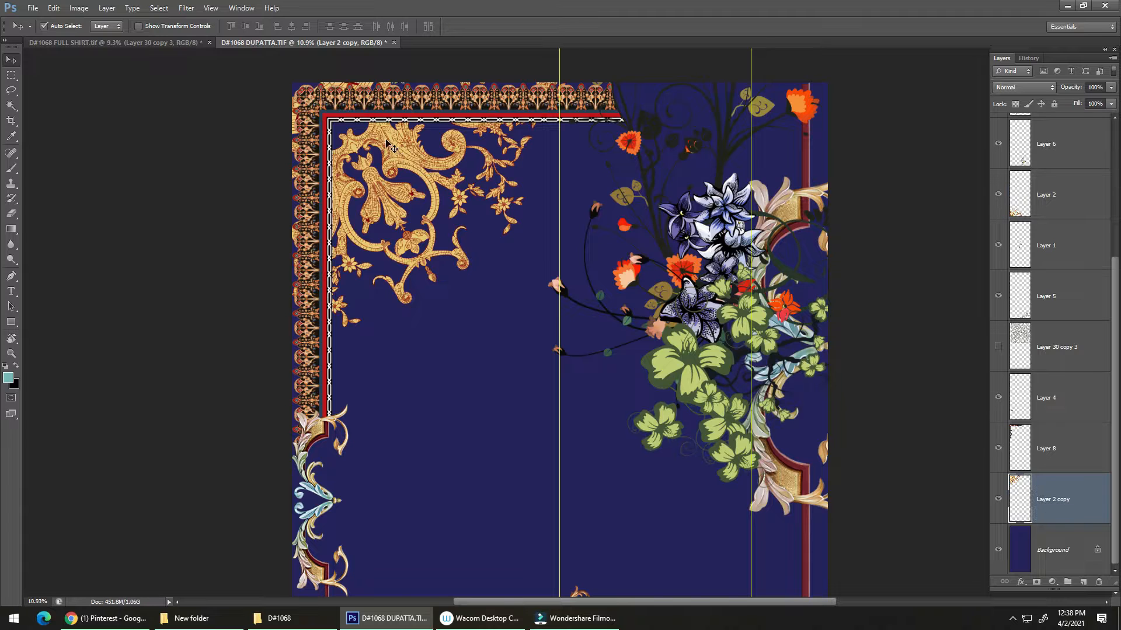
left_click_drag(386, 141, 407, 156)
key("ctrl+t")
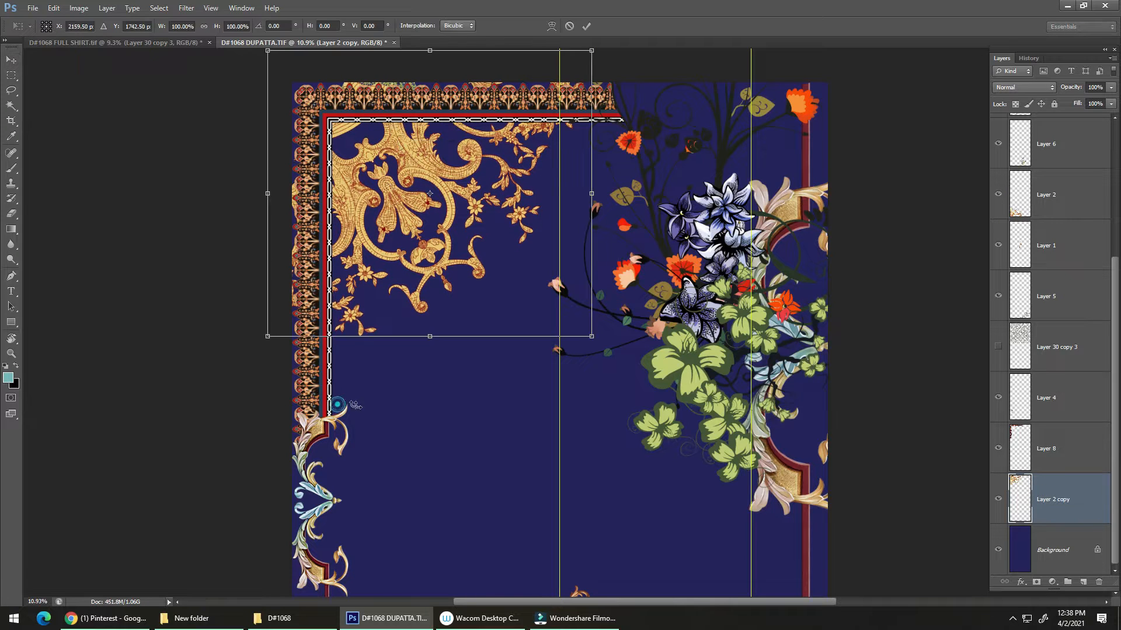
left_click_drag(338, 404, 401, 393)
left_click_drag(397, 275, 391, 267)
key("Return")
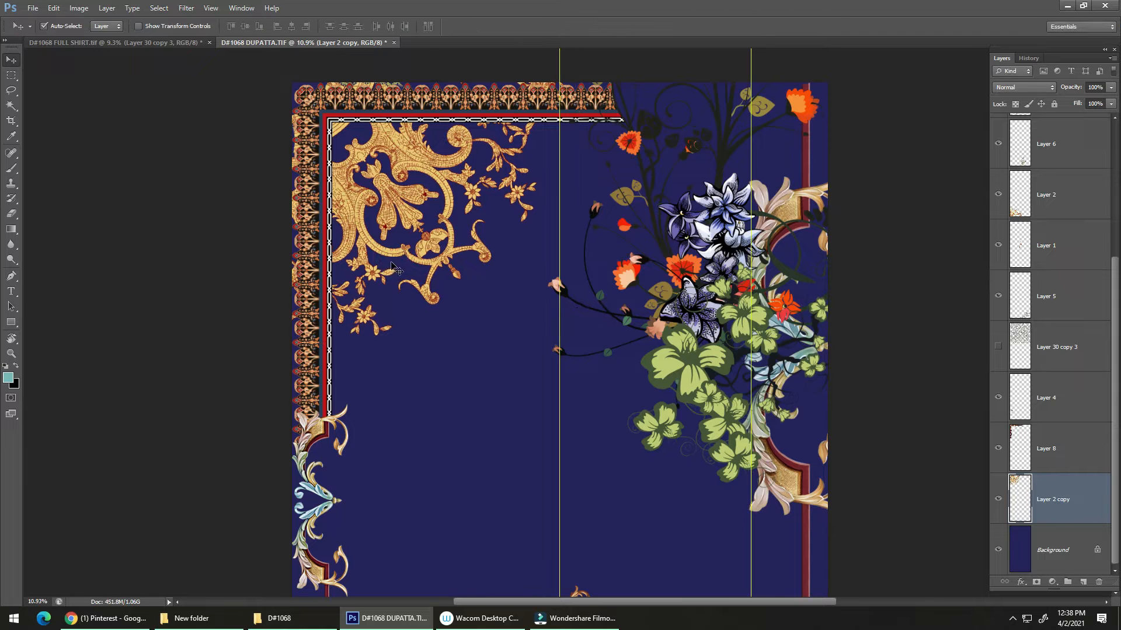
Delete the parts of the corner ornament that lie behind the left and top border bands
key("m")
left_click_drag(292, 82, 328, 418)
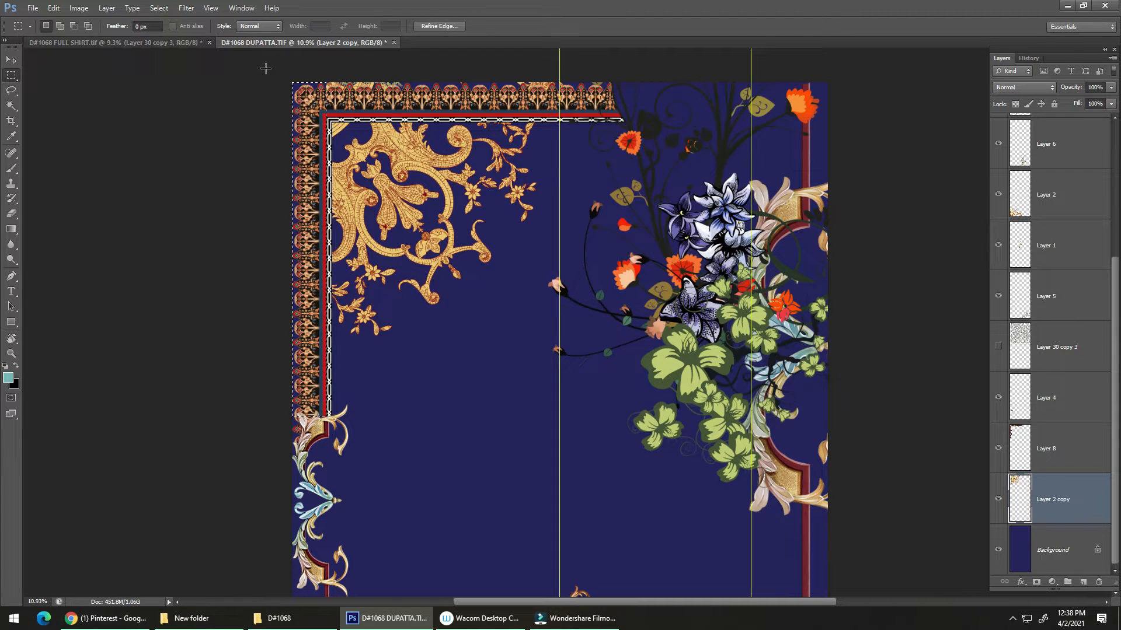
left_click_drag(292, 82, 769, 115)
key("Delete")
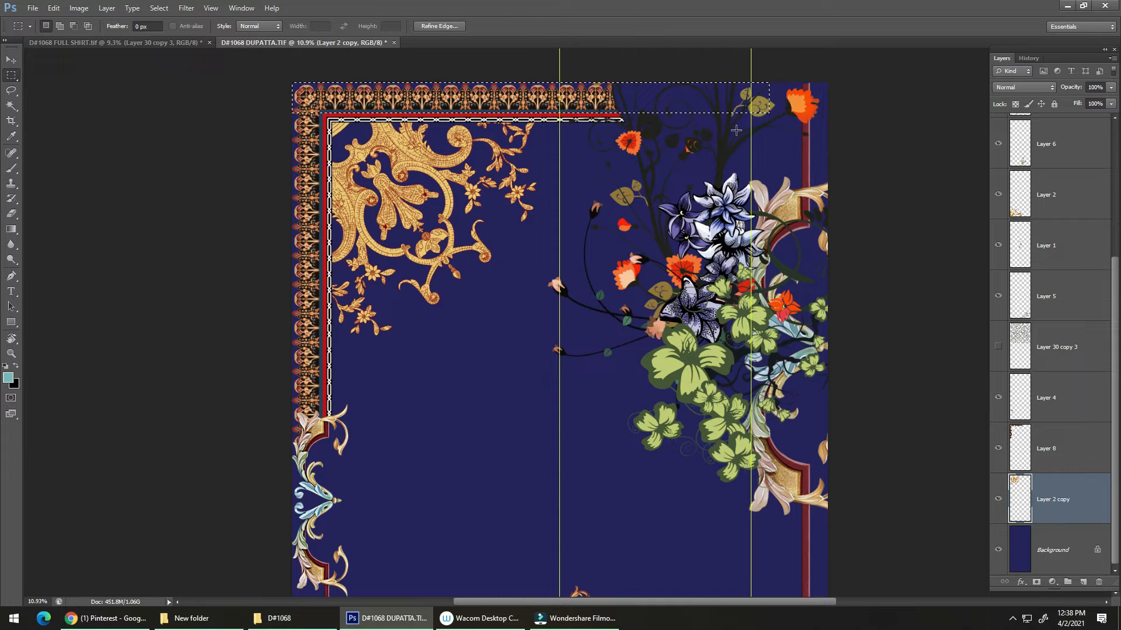
key("ctrl+d")
Examine how the new corner ornament fits with the full dupatta layout down to the lower edge
left_click_drag(469, 215, 429, 216)
left_click_drag(476, 336, 446, 243)
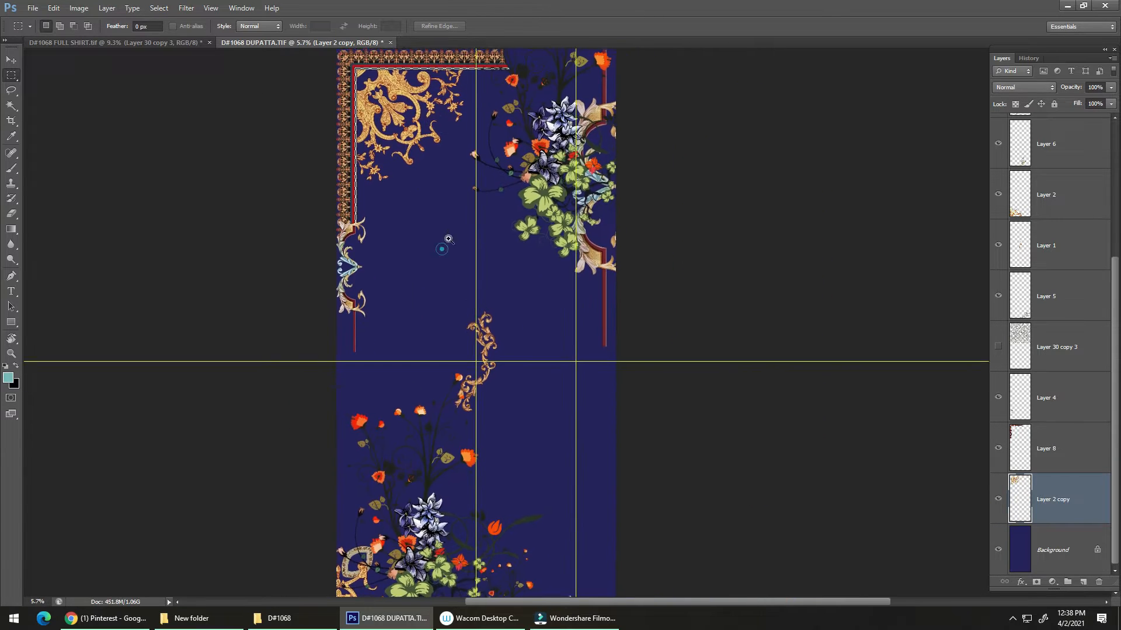
left_click_drag(451, 293, 441, 271)
left_click_drag(442, 326, 418, 329)
left_click_drag(431, 403, 390, 236)
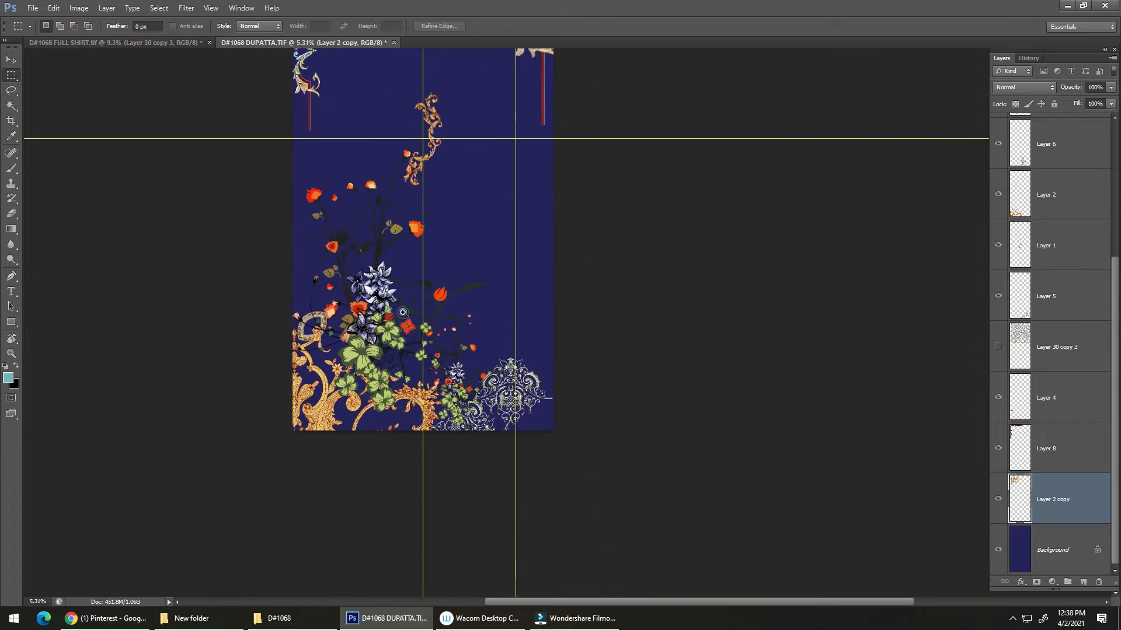
left_click_drag(408, 324, 429, 330)
left_click_drag(426, 379, 398, 474)
left_click_drag(402, 459, 374, 460)
Move the gold scroll from the centre to the left edge below the red line and bring its layer to the front
key("v")
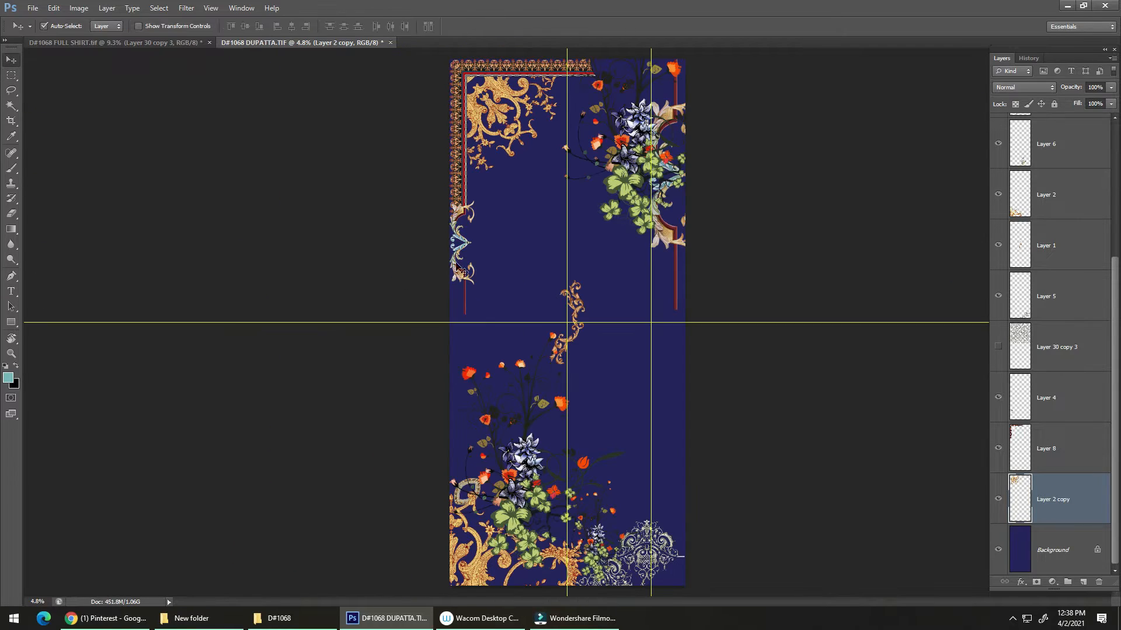
left_click_drag(573, 289, 468, 301)
left_click(540, 298)
left_click_drag(563, 293, 452, 314)
left_click_drag(466, 306, 550, 262)
left_click_drag(510, 317, 484, 328)
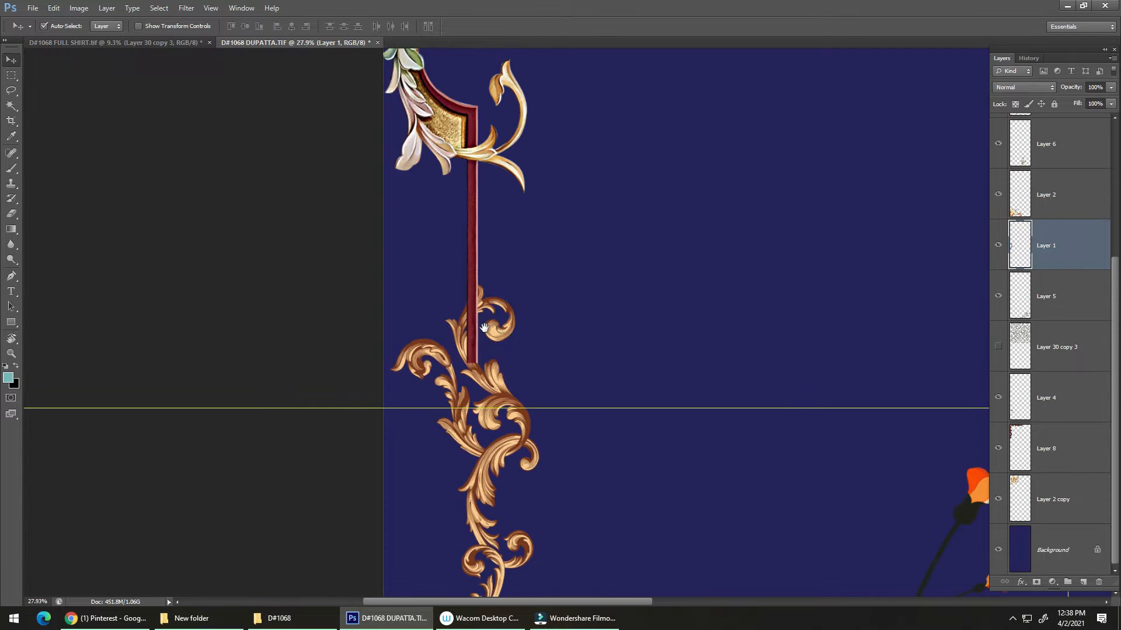
key("ctrl+shift+bracketright")
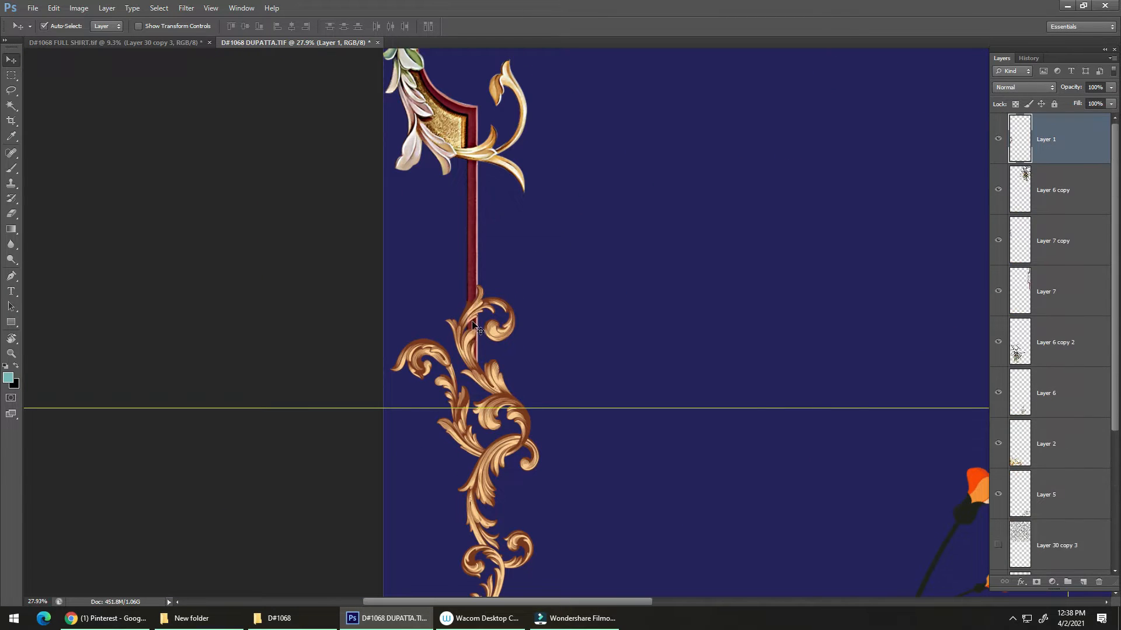
Sharpen the gold scroll on Layer 1 with Smart Sharpen, using its pixels as the selection, and deselect it
left_click_drag(484, 323, 982, 147)
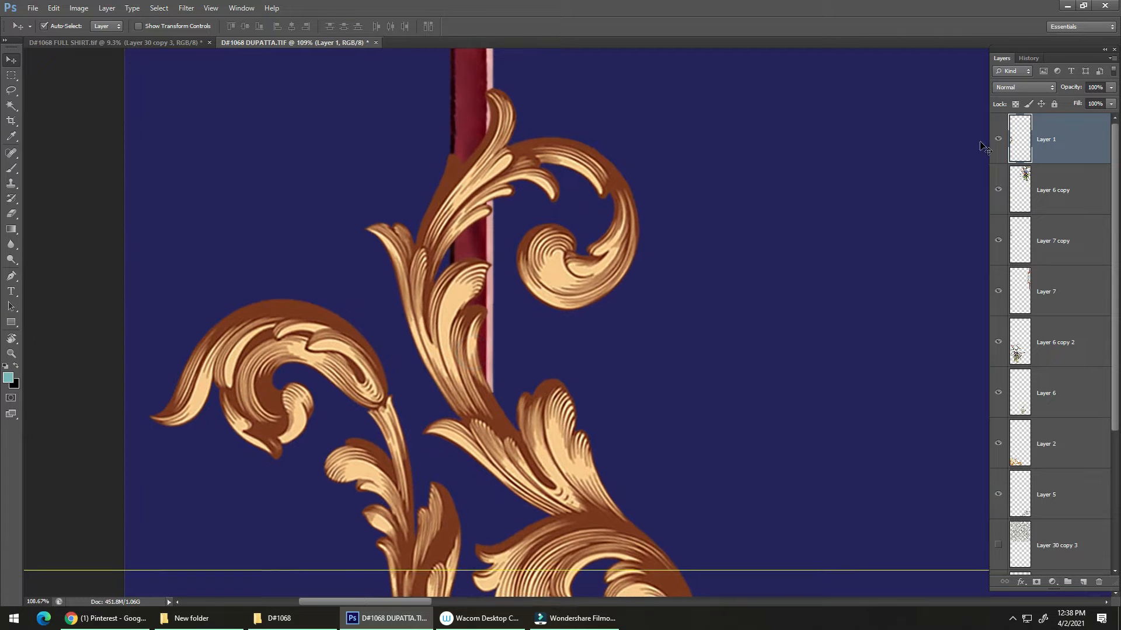
left_click(1022, 143, "ctrl")
key("ctrl+alt+f")
key("Return")
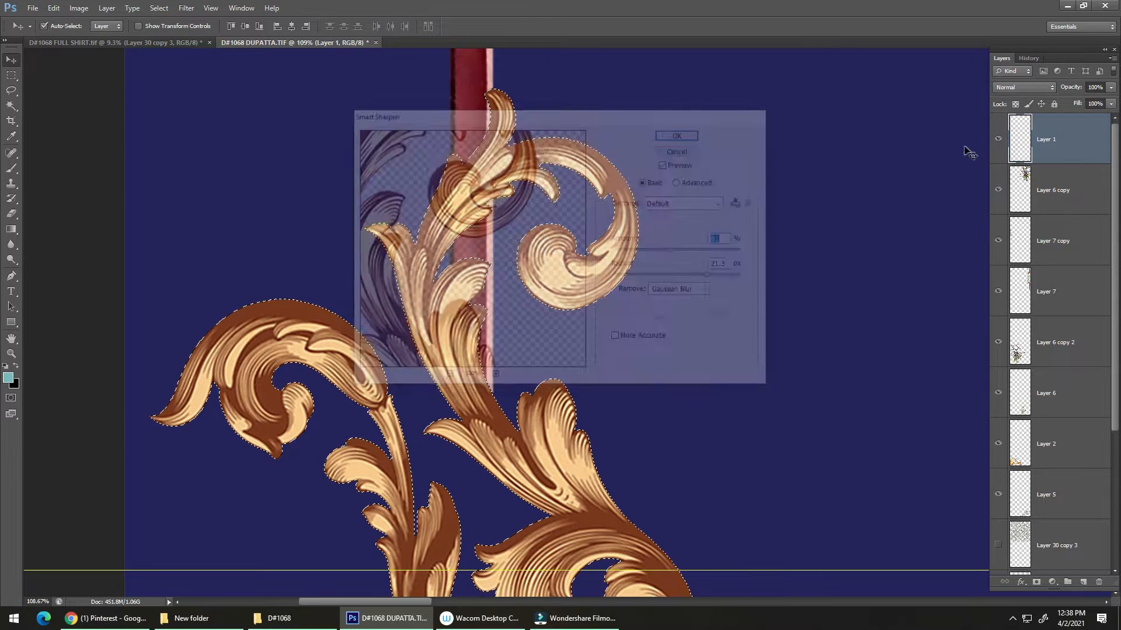
key("ctrl+d")
Select the lower floral bouquet's pixels on Layer 6 copy 2 and apply Smart Sharpen at 81% with a 21.3 px radius
left_click_drag(497, 372, 418, 171)
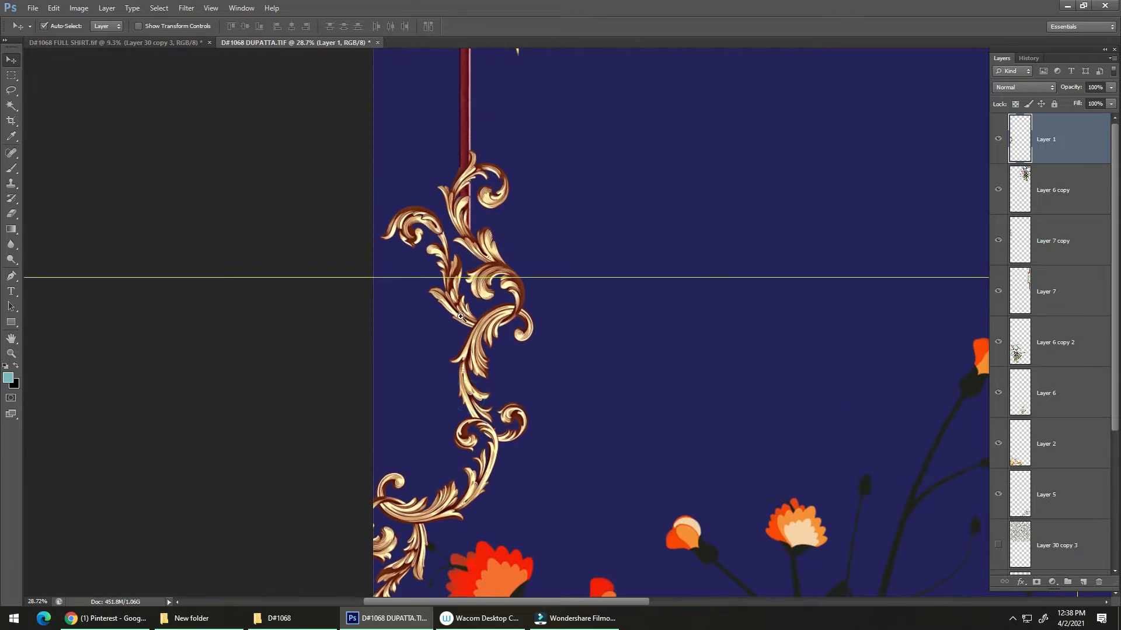
left_click_drag(465, 319, 377, 219)
left_click(429, 336)
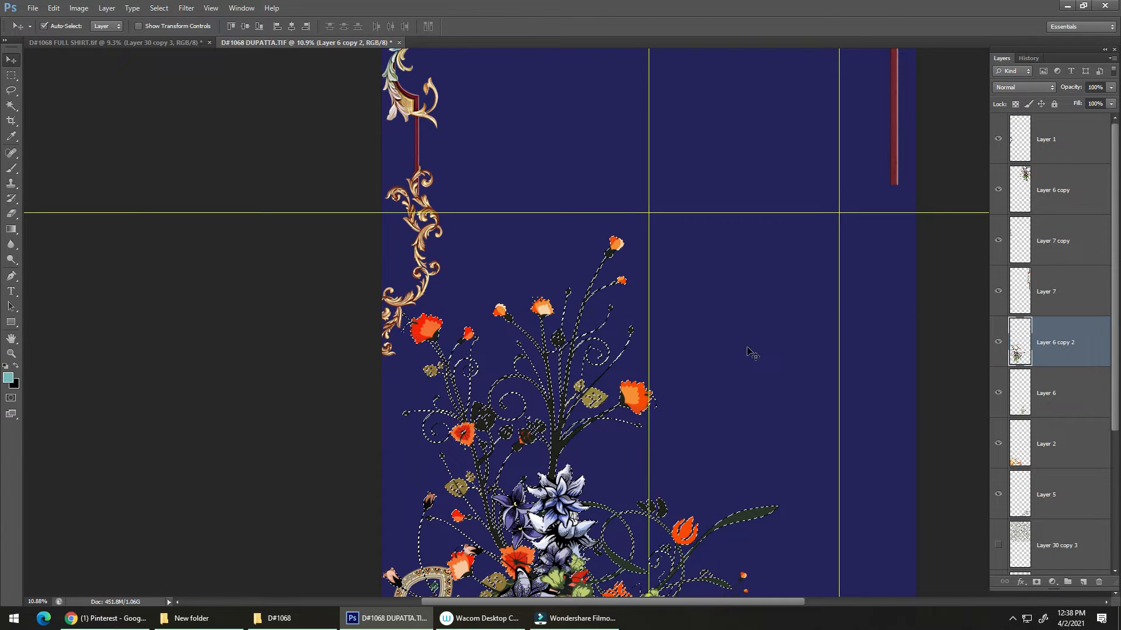
key("ctrl+alt+f")
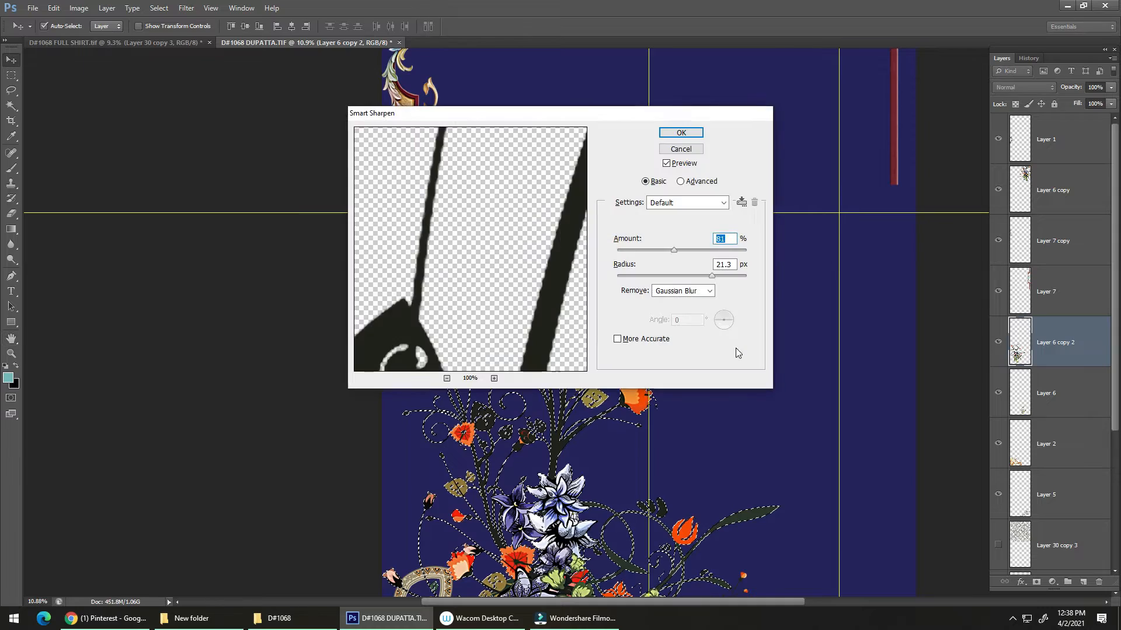
key("Return")
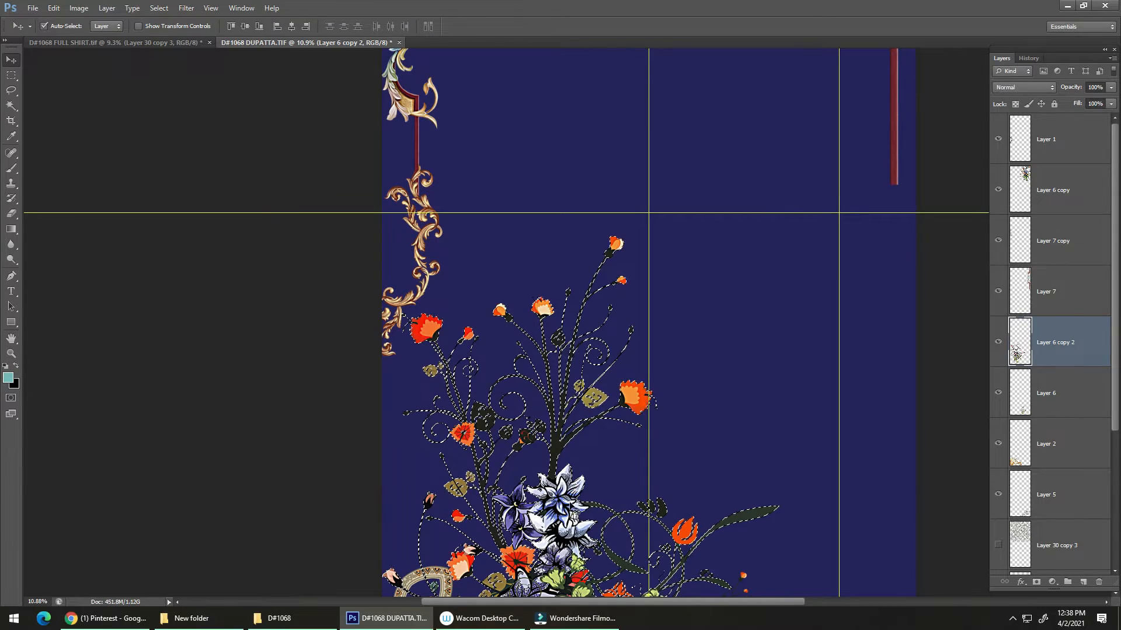
Deselect the lower bouquet and shift the gold scroll at the left edge slightly inward
key("ctrl+d")
left_click_drag(548, 533, 650, 428)
key("ctrl+0")
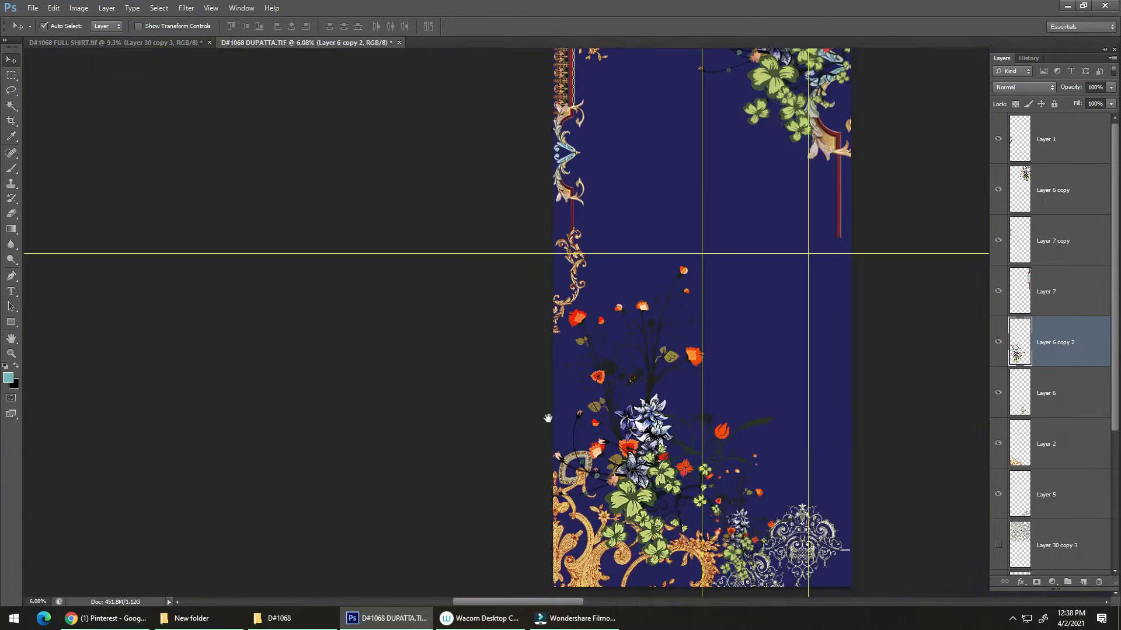
mouse_move(582, 274)
left_mouse_down()
mouse_move(580, 264)
mouse_move(590, 273)
left_mouse_up()
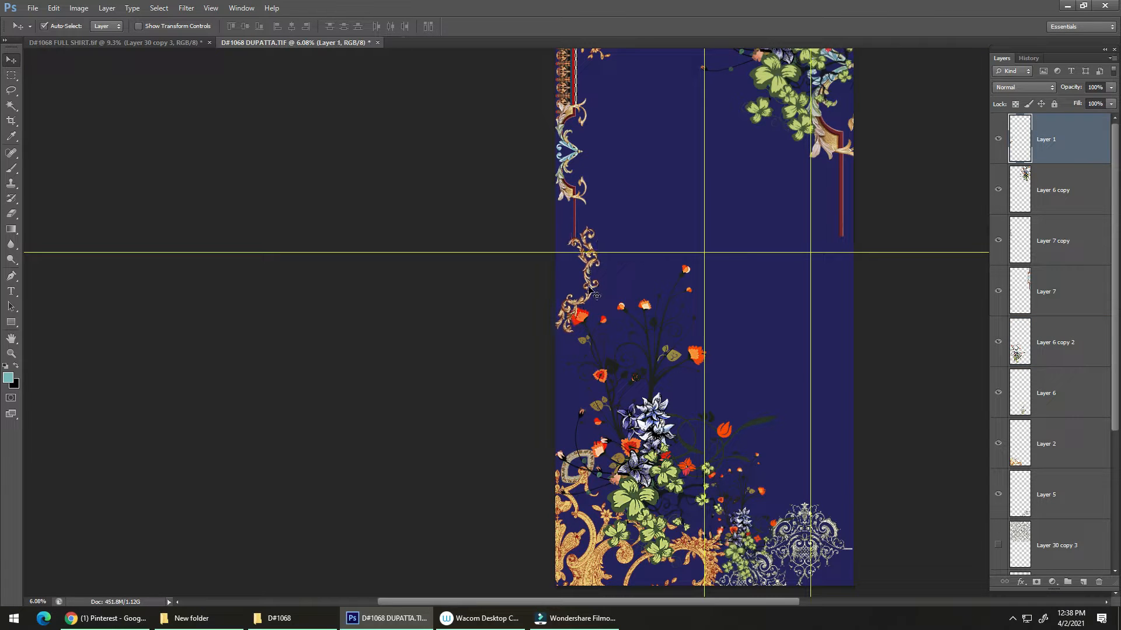
left_click_drag(628, 362, 619, 363)
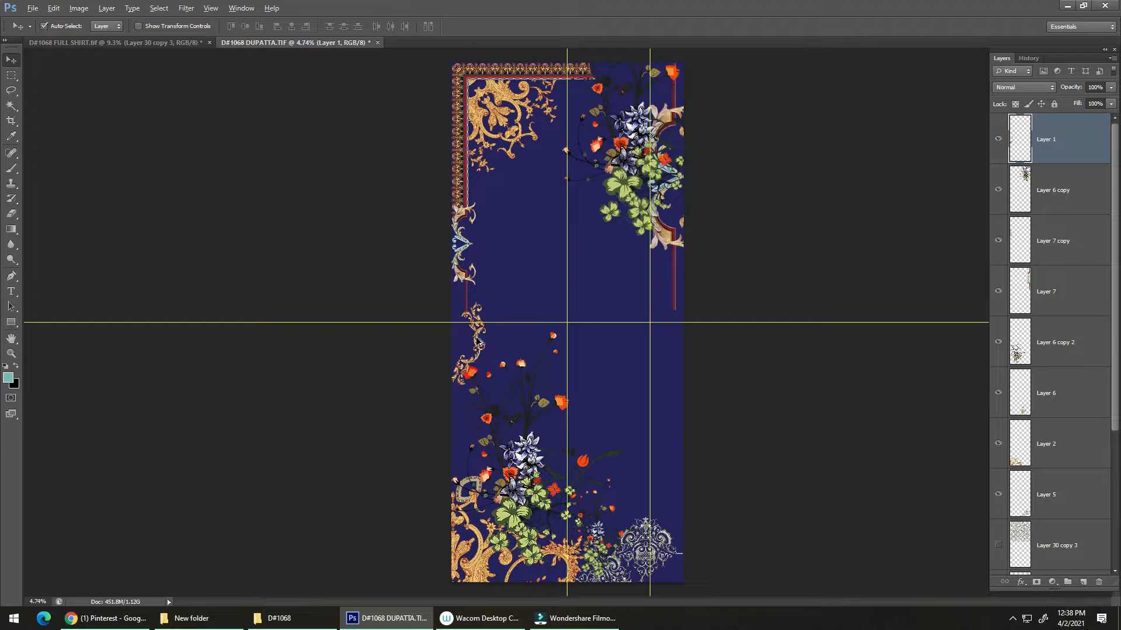
Duplicate the gold scroll to the lower right edge, enlarge the copy to about 188.5%, and place it above the white ornament
left_click_drag(477, 342, 656, 484)
key("ctrl+t")
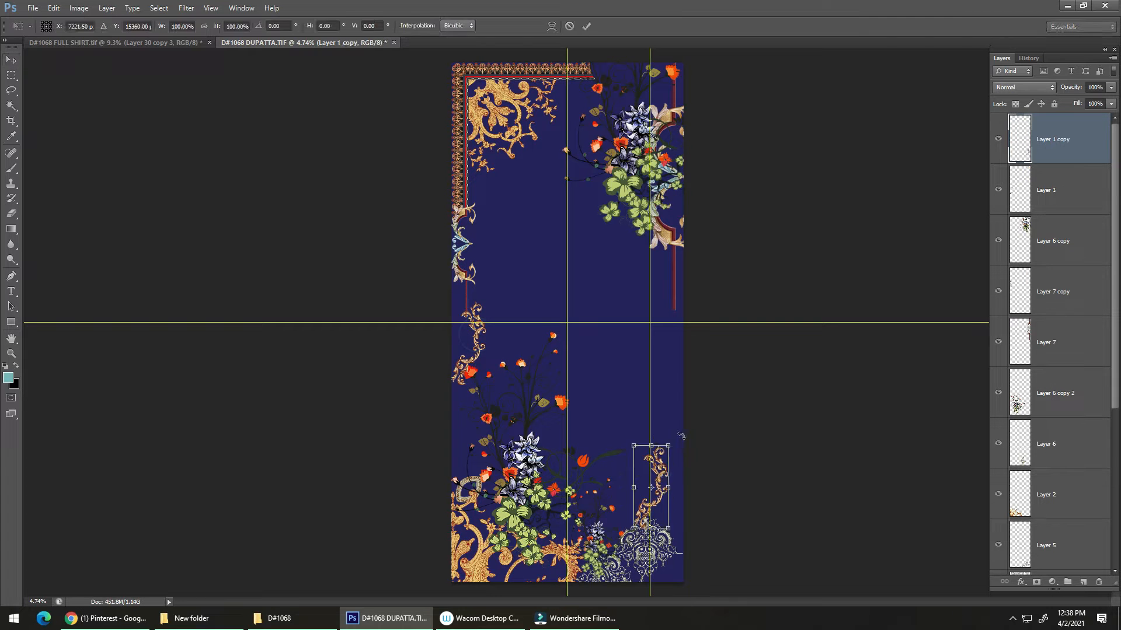
left_click_drag(671, 445, 700, 372)
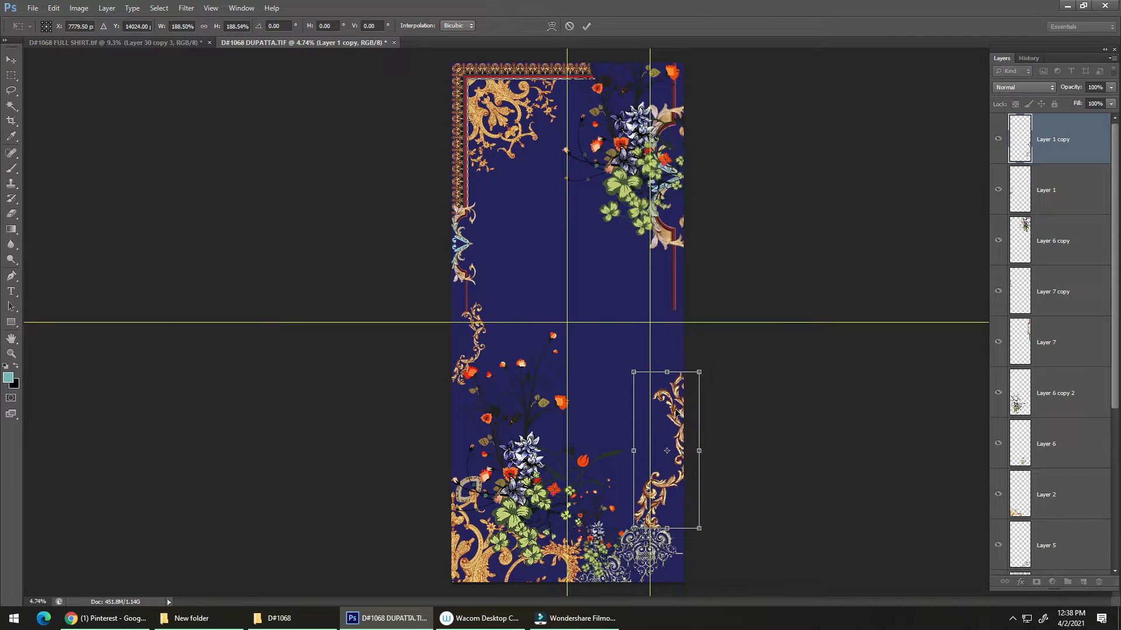
left_click_drag(676, 410, 658, 400)
key("Return")
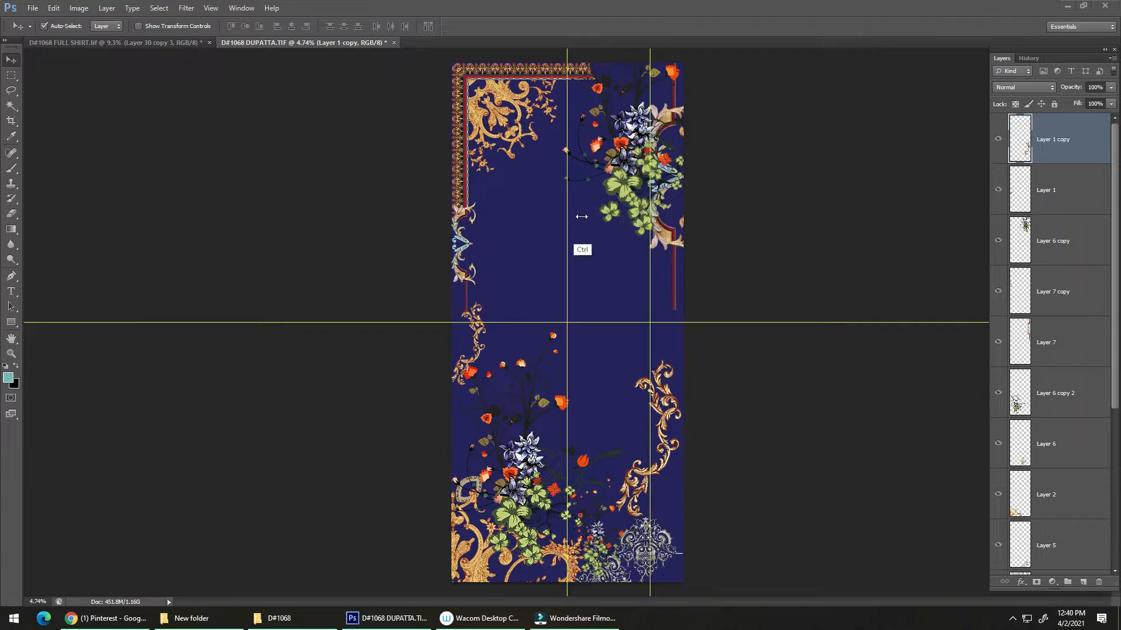
Add an empty layer directly above the Background layer
key("ctrl+0")
left_click(682, 203)
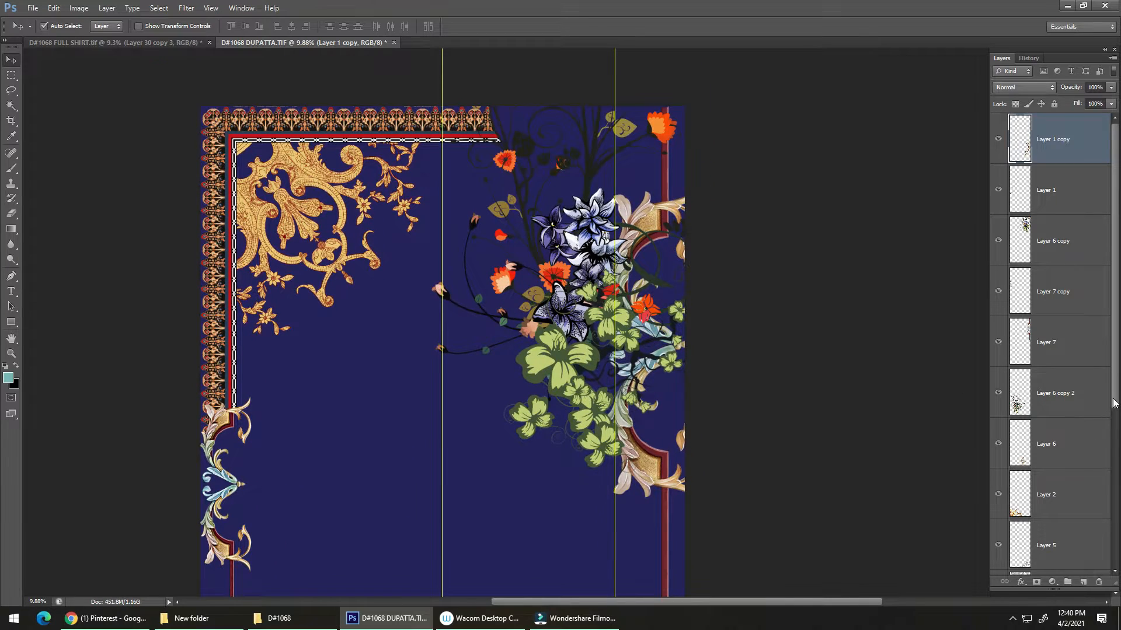
left_click_drag(1115, 401, 1093, 565)
left_click(1078, 552)
left_click(1081, 583)
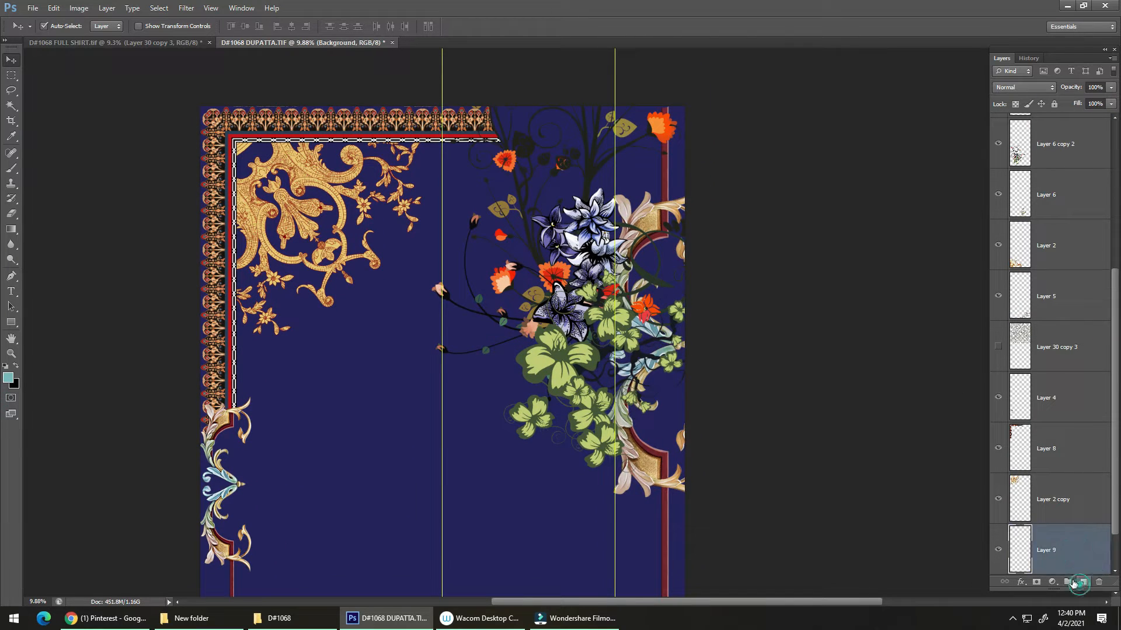
Brush solid teal behind the upper right bouquet, up to the corner, with a 1200 px brush
key("b")
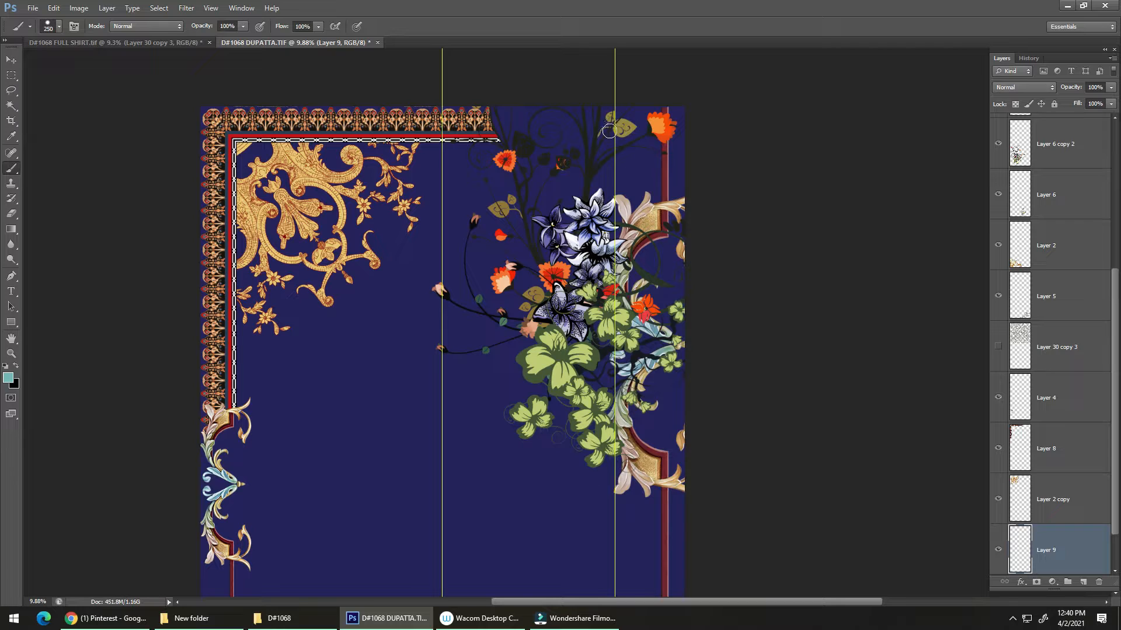
mouse_move(516, 107)
left_mouse_down()
mouse_move(689, 135)
mouse_move(691, 179)
mouse_move(648, 155)
mouse_move(636, 173)
mouse_move(537, 149)
mouse_move(550, 150)
mouse_move(558, 185)
mouse_move(537, 204)
mouse_move(563, 218)
left_mouse_up()
key("ctrl+z")
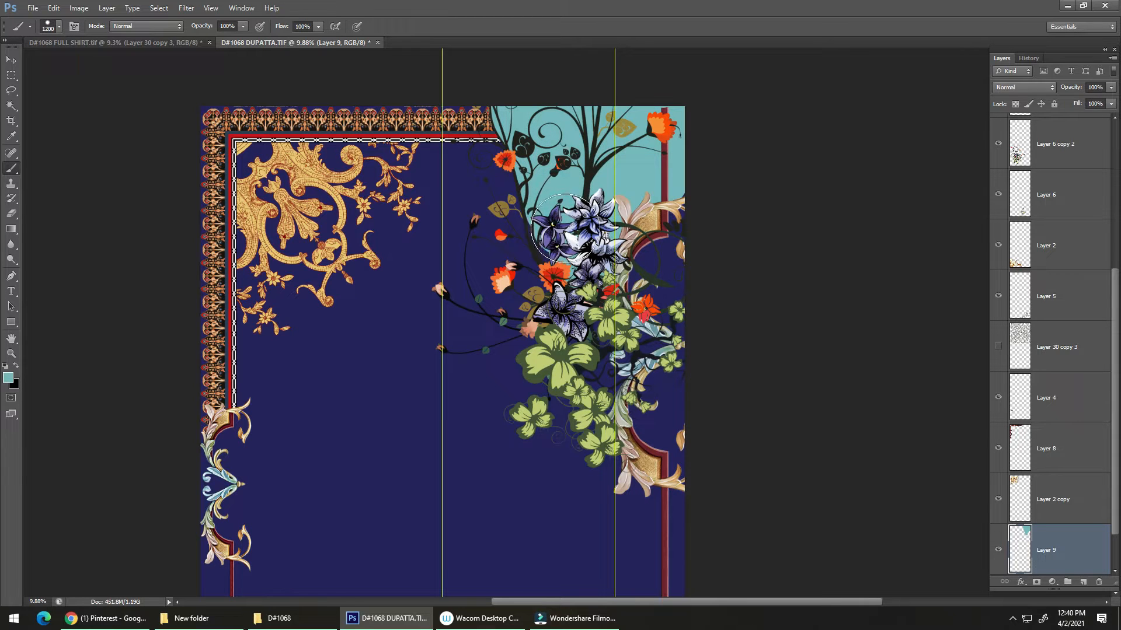
left_click_drag(612, 289, 583, 215)
left_click_drag(583, 215, 542, 223)
Brush teal inside the oval opening of the gold ornament at the dupatta's lower edge
left_click_drag(574, 447, 530, 197)
left_click_drag(517, 375, 540, 374)
left_click_drag(363, 446, 441, 310)
left_click_drag(406, 416, 468, 411)
left_click_drag(535, 355, 420, 398)
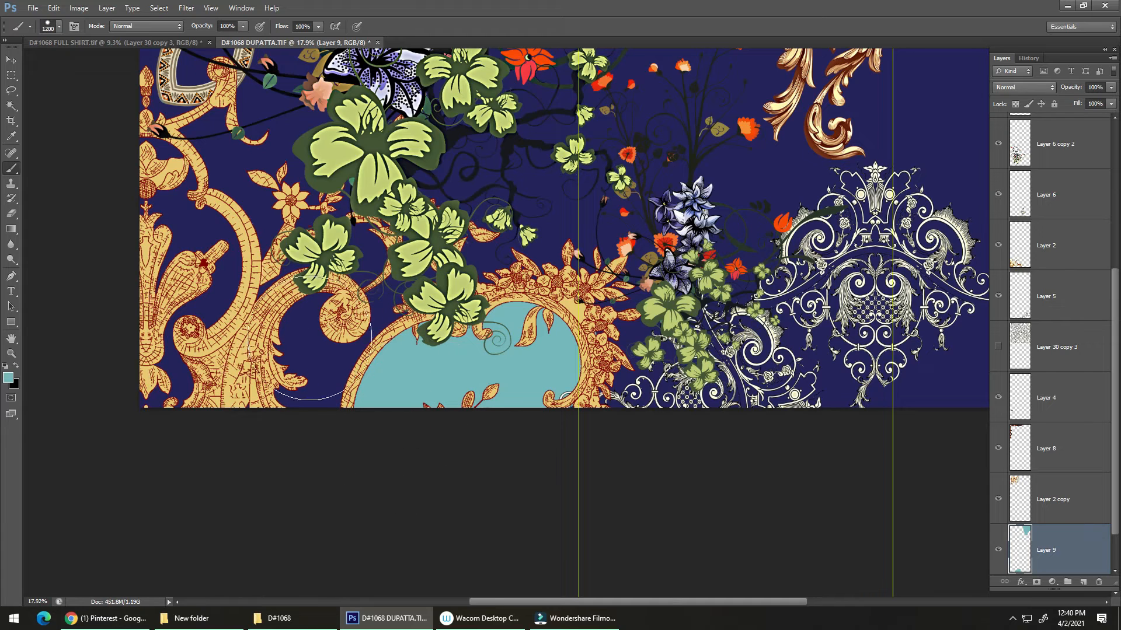
left_click_drag(338, 304, 307, 402)
scroll(285, 357, "down", 5)
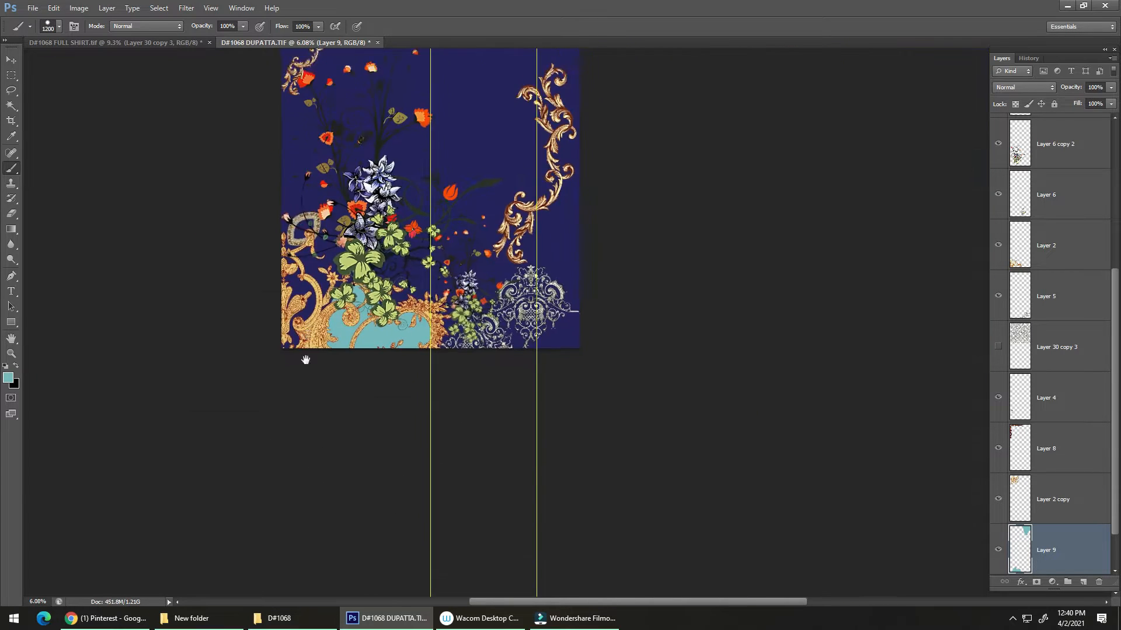
key("ctrl+z")
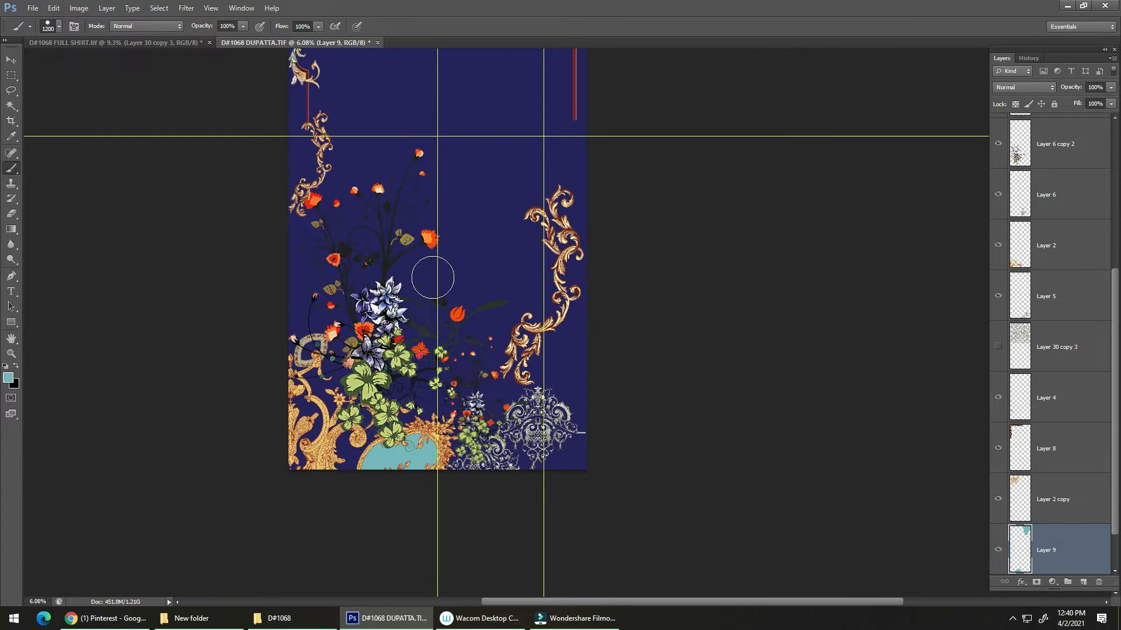
Brush light orange behind the gold ornament in the lower left corner, around the teal oval
left_click_drag(363, 420, 329, 503)
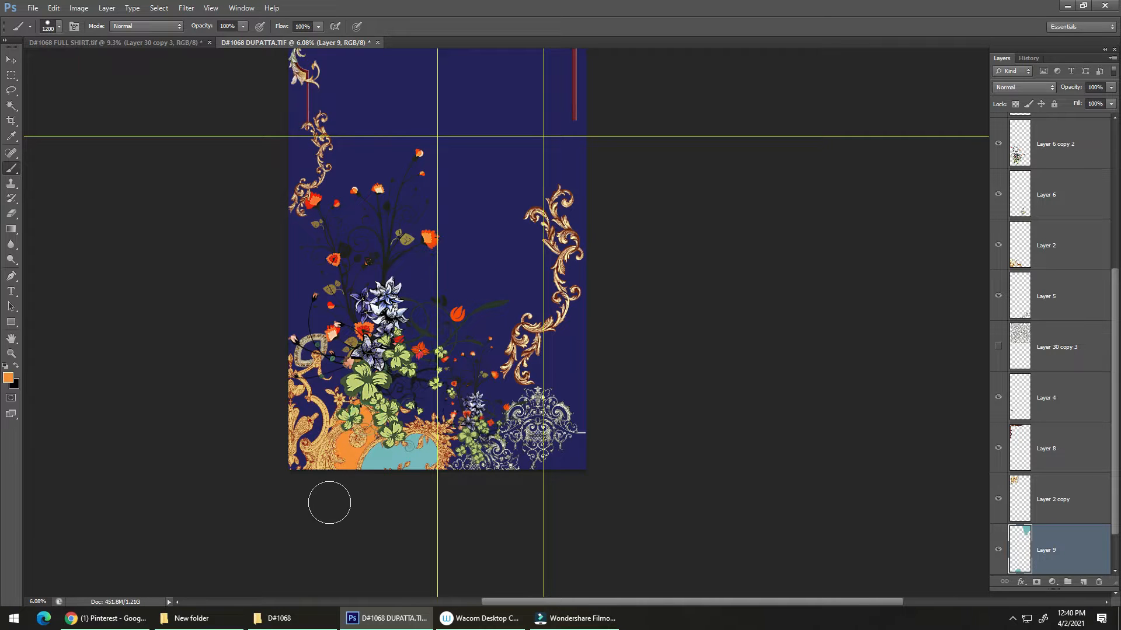
left_click_drag(324, 377, 299, 483)
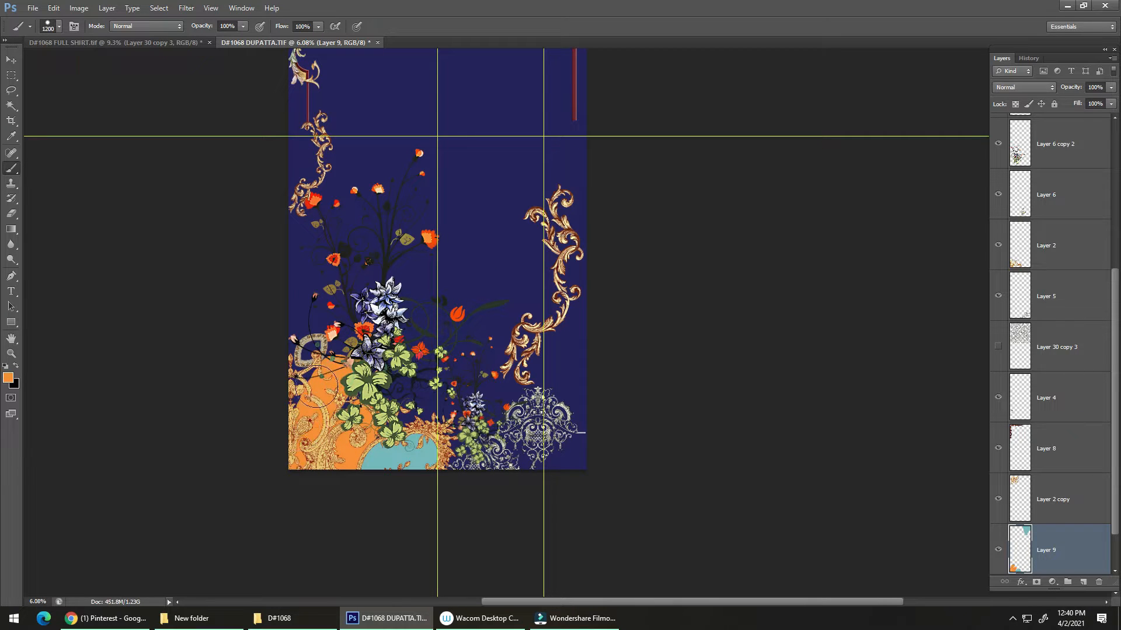
left_click_drag(317, 377, 286, 459)
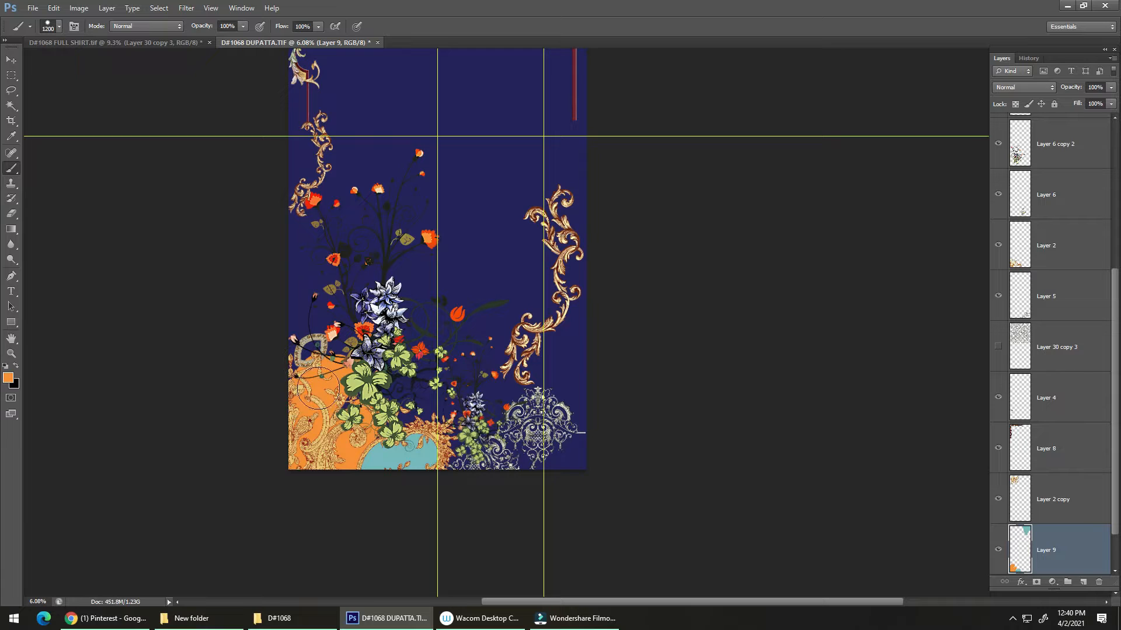
Paint the medallion's centre teal and fill the gaps around it and along the left edge with orange, using a 300 px brush
left_click(388, 446, "alt")
left_click_drag(306, 350, 325, 303)
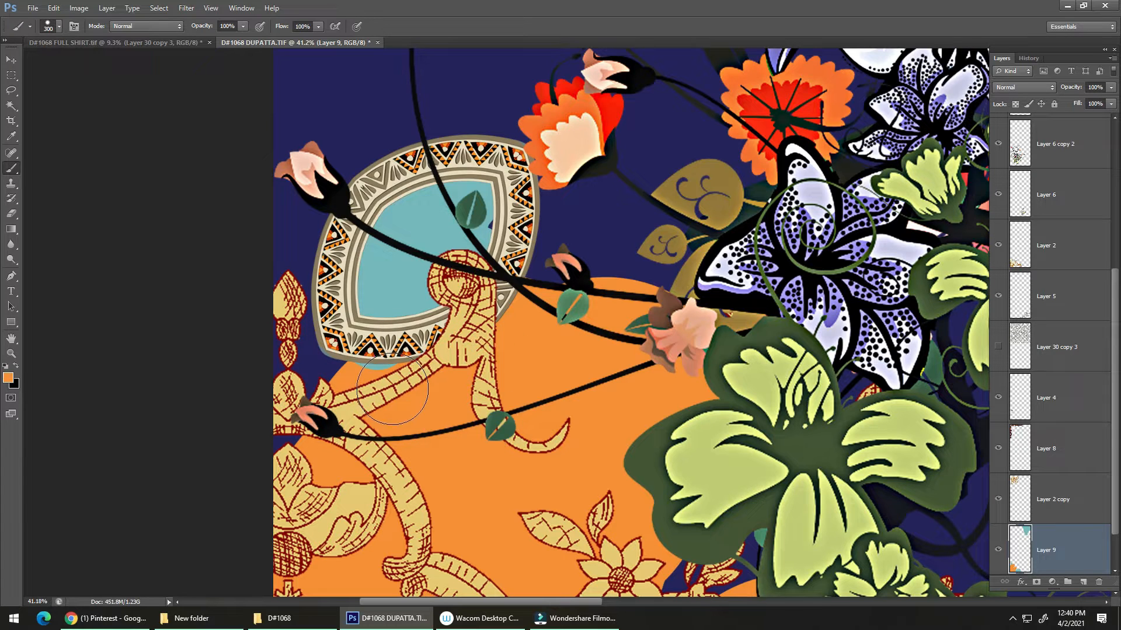
mouse_move(392, 389)
left_mouse_down()
mouse_move(283, 280)
mouse_move(280, 217)
mouse_move(295, 212)
mouse_move(275, 295)
left_mouse_up()
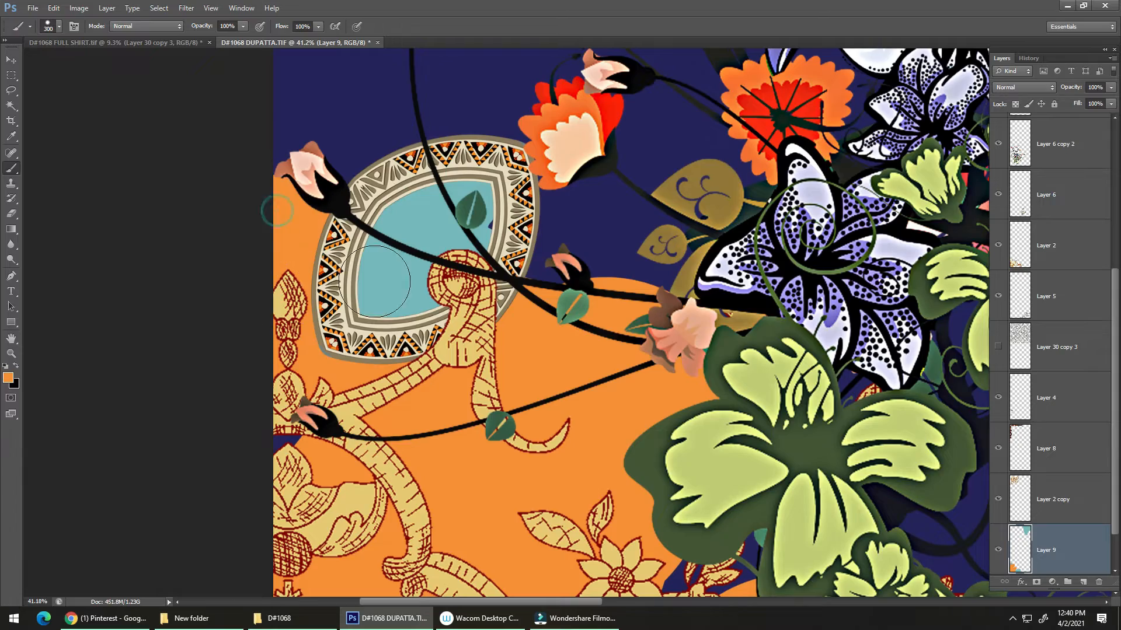
left_click_drag(411, 295, 356, 299)
mouse_move(534, 486)
left_mouse_down()
mouse_move(367, 331)
mouse_move(310, 368)
mouse_move(410, 362)
left_mouse_up()
left_click_drag(409, 288, 374, 301)
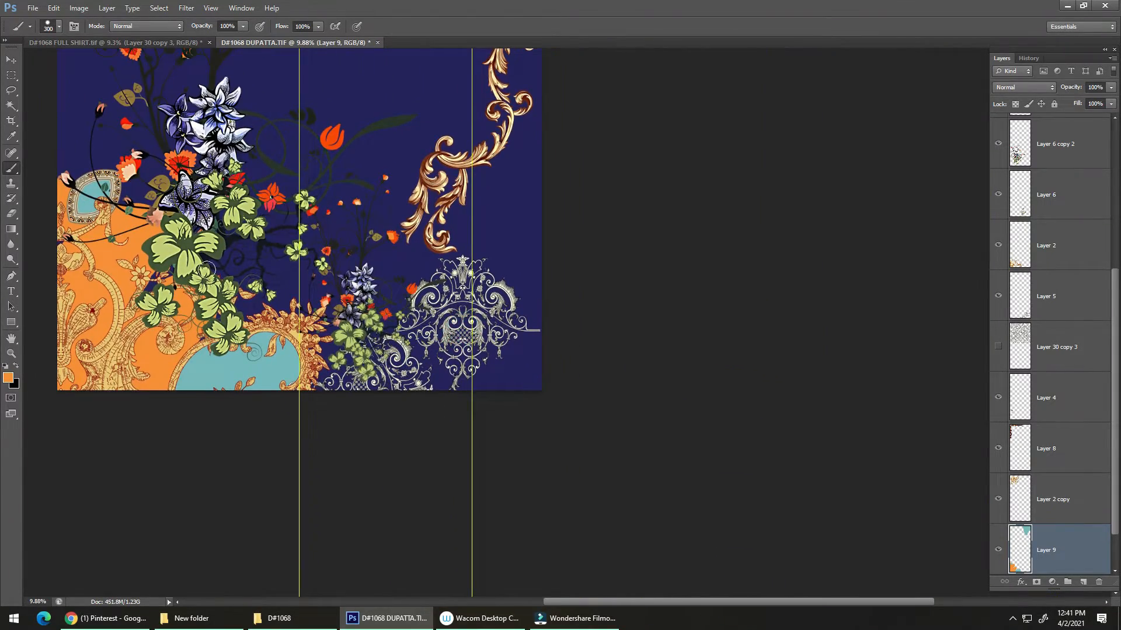
Sample the red-orange of the tulip and paint it beneath the white ornament's arch to the lower right corner
left_click(333, 136, "alt")
left_click_drag(390, 370, 417, 354)
mouse_move(252, 396)
left_mouse_down()
mouse_move(356, 406)
mouse_move(723, 366)
left_mouse_up()
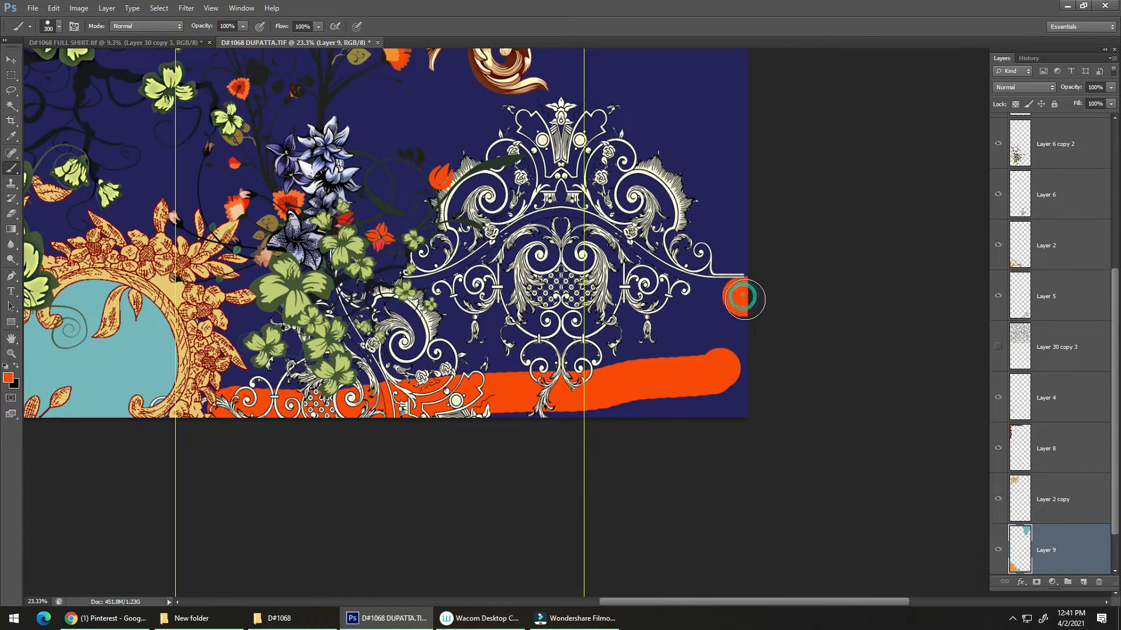
mouse_move(741, 298)
left_mouse_down()
mouse_move(675, 294)
mouse_move(598, 236)
mouse_move(557, 226)
mouse_move(502, 245)
mouse_move(383, 324)
left_mouse_up()
mouse_move(552, 256)
left_mouse_down()
mouse_move(479, 362)
mouse_move(584, 261)
mouse_move(540, 388)
mouse_move(656, 308)
mouse_move(648, 408)
mouse_move(726, 380)
mouse_move(759, 397)
mouse_move(766, 357)
left_mouse_up()
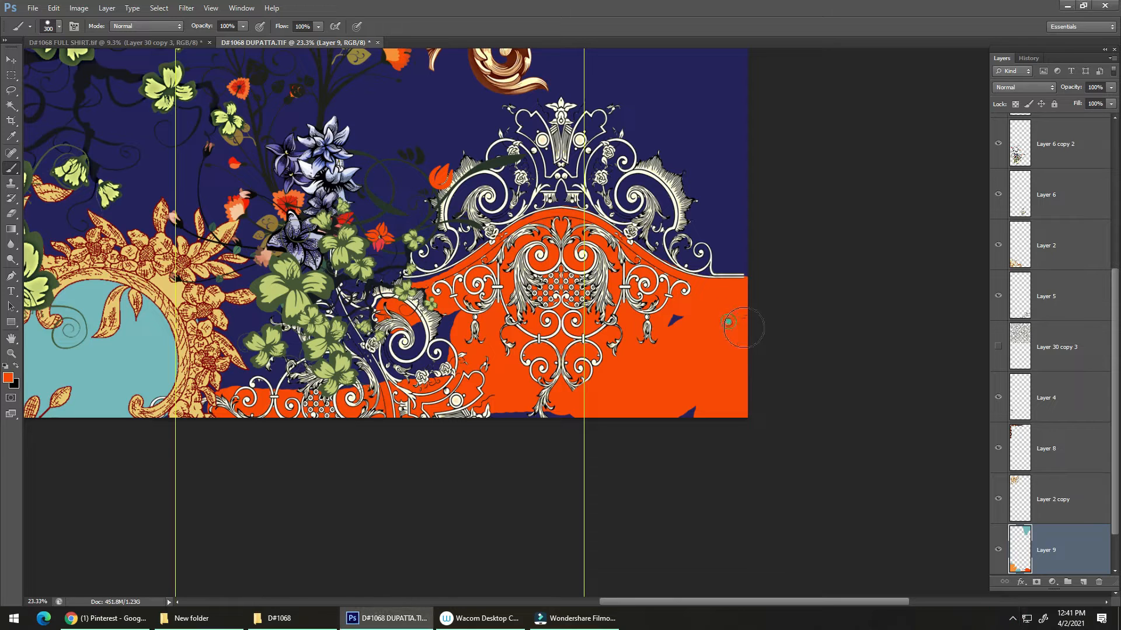
mouse_move(749, 318)
left_mouse_down()
mouse_move(668, 428)
mouse_move(620, 413)
mouse_move(618, 347)
mouse_move(651, 333)
mouse_move(571, 397)
mouse_move(513, 410)
mouse_move(456, 406)
left_mouse_up()
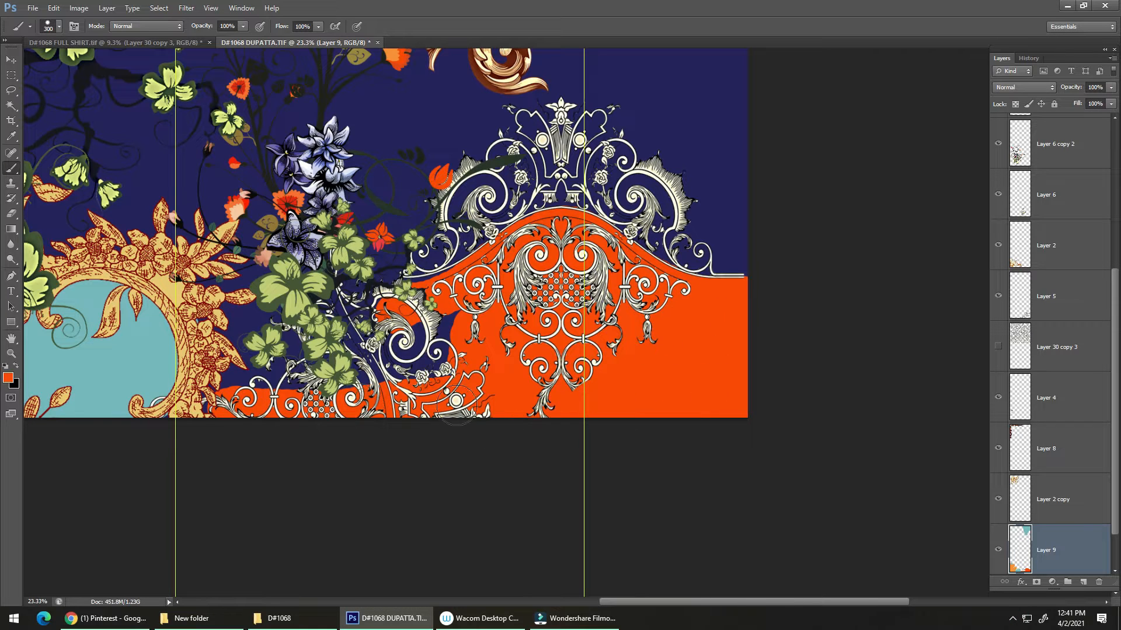
Extend the red-orange fill behind the smaller white scroll and the clover bouquet up to the gold frame
mouse_move(438, 318)
left_mouse_down()
mouse_move(460, 314)
mouse_move(421, 393)
mouse_move(433, 384)
mouse_move(377, 302)
mouse_move(418, 348)
mouse_move(379, 394)
mouse_move(390, 336)
mouse_move(396, 419)
mouse_move(390, 379)
left_mouse_up()
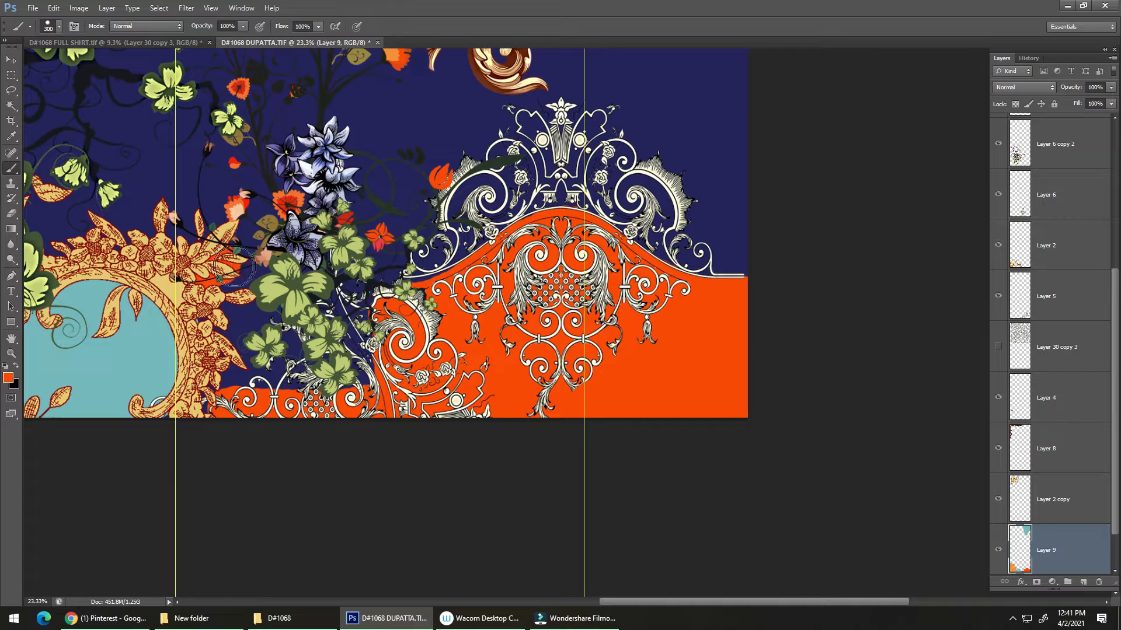
mouse_move(235, 265)
left_mouse_down()
mouse_move(314, 283)
mouse_move(302, 376)
mouse_move(214, 295)
mouse_move(208, 326)
mouse_move(228, 377)
mouse_move(213, 417)
mouse_move(229, 307)
mouse_move(231, 437)
mouse_move(234, 355)
mouse_move(261, 306)
mouse_move(270, 418)
mouse_move(223, 309)
mouse_move(231, 293)
mouse_move(219, 404)
mouse_move(159, 445)
left_mouse_up()
left_click(230, 294)
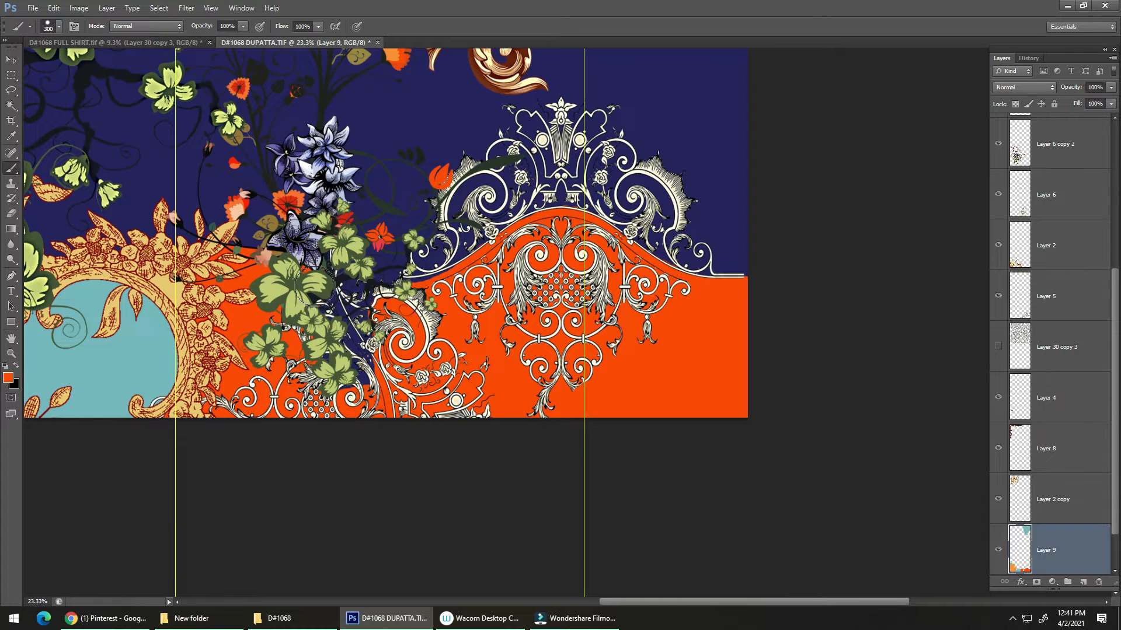
mouse_move(314, 286)
left_mouse_down()
mouse_move(350, 301)
mouse_move(383, 356)
left_mouse_up()
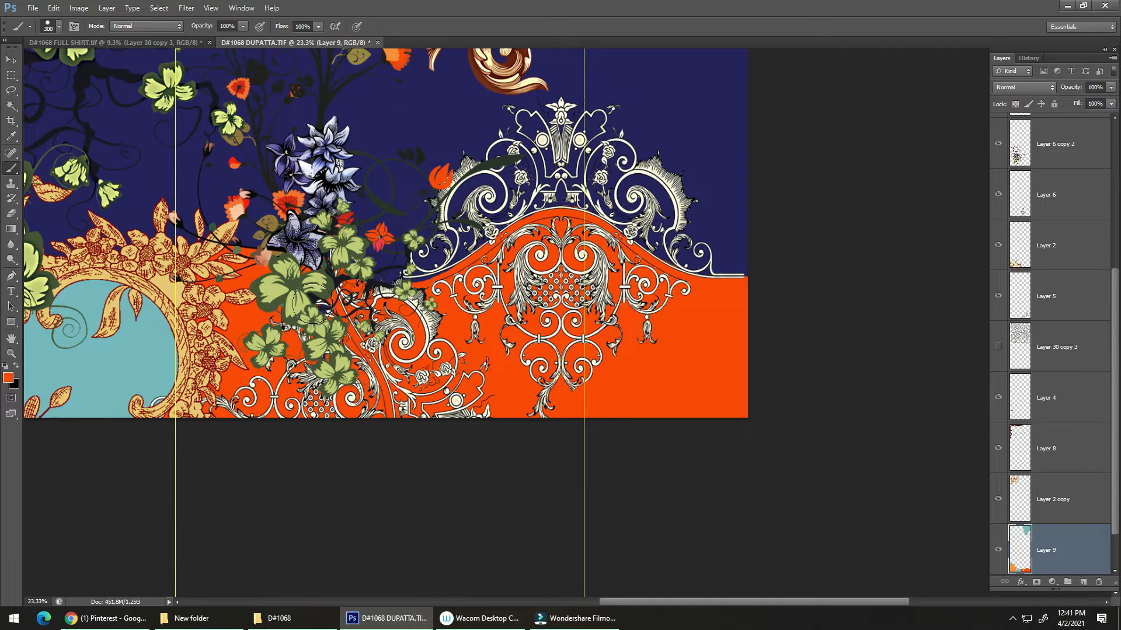
left_click_drag(514, 252, 408, 391)
left_click_drag(409, 265, 565, 366)
left_click_drag(666, 462, 782, 438)
left_click_drag(818, 350, 615, 317)
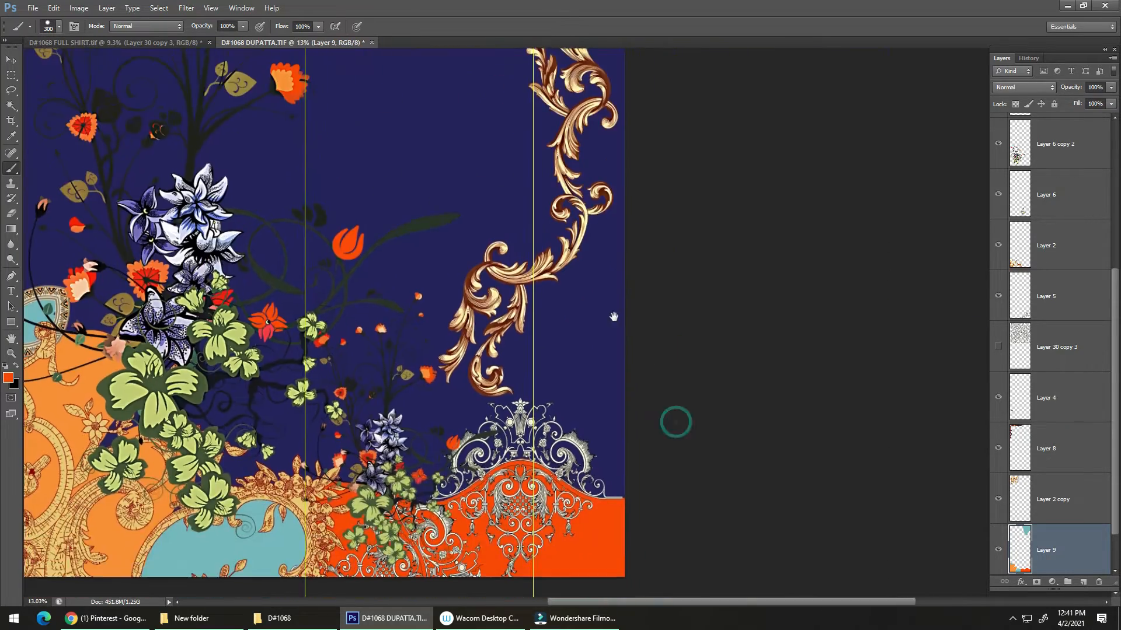
mouse_move(676, 423)
left_mouse_down()
mouse_move(536, 460)
mouse_move(605, 446)
left_mouse_up()
key("v")
left_click_drag(562, 415, 546, 431)
Sample the light teal below the cream line in D#1068 FULL SHIRT.tif and return to D#1068 DUPATTA.TIF
left_click(185, 44)
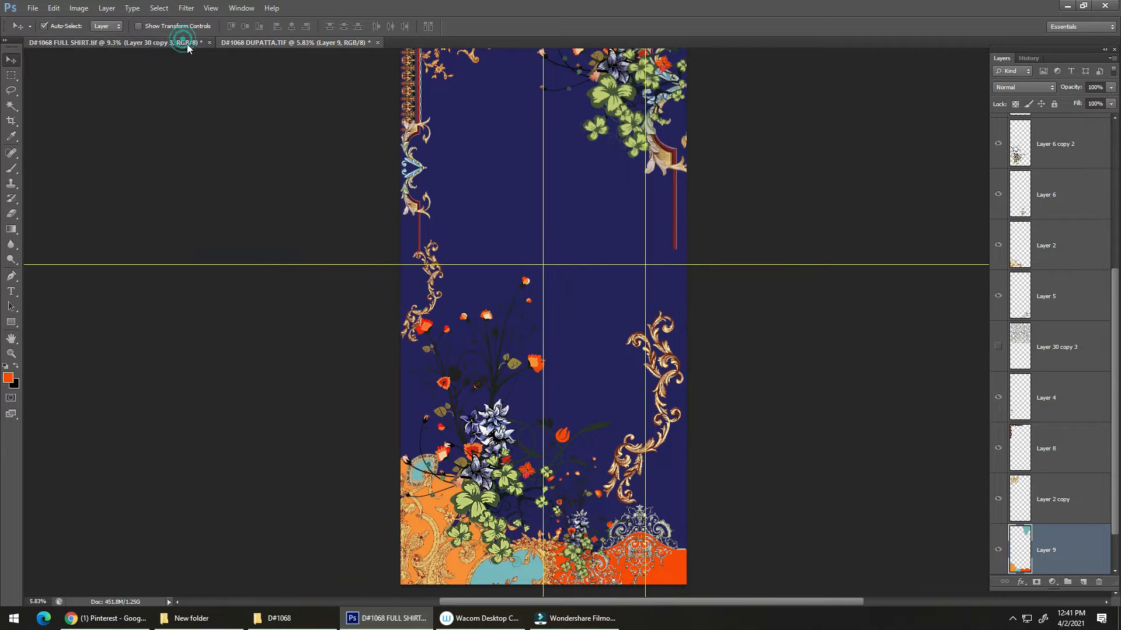
left_click_drag(500, 303, 578, 232)
left_click_drag(577, 327, 716, 125)
key("i")
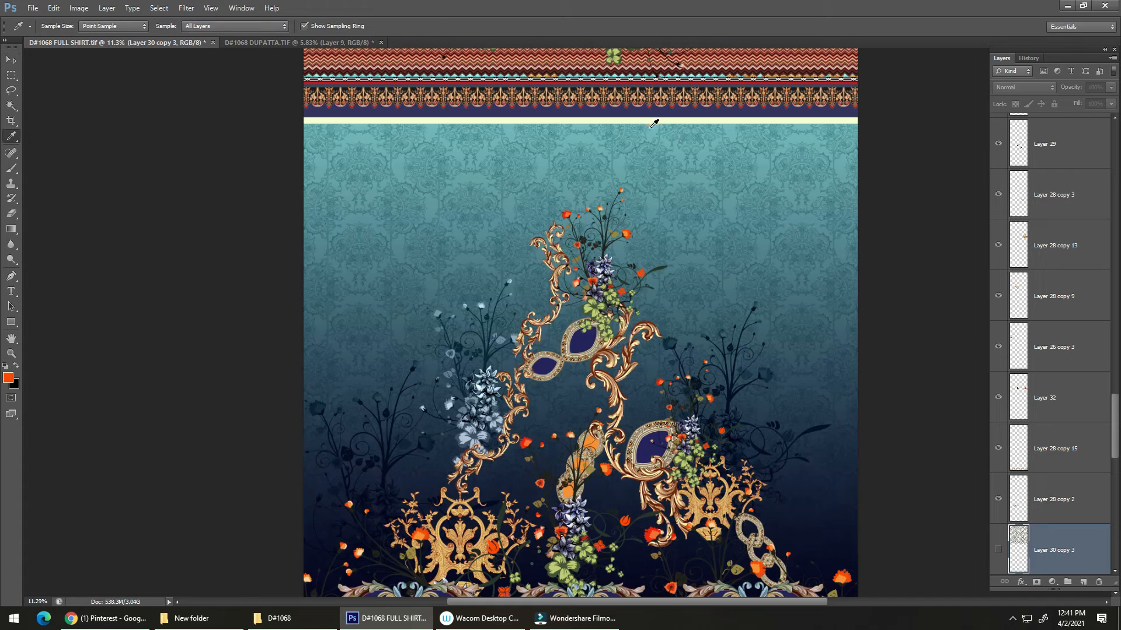
left_click(654, 123)
left_click(274, 42)
On a new layer above Layer 9, select most of the canvas height and draw a teal-to-transparent gradient upward from near the lower edge
left_click_drag(588, 258, 540, 305)
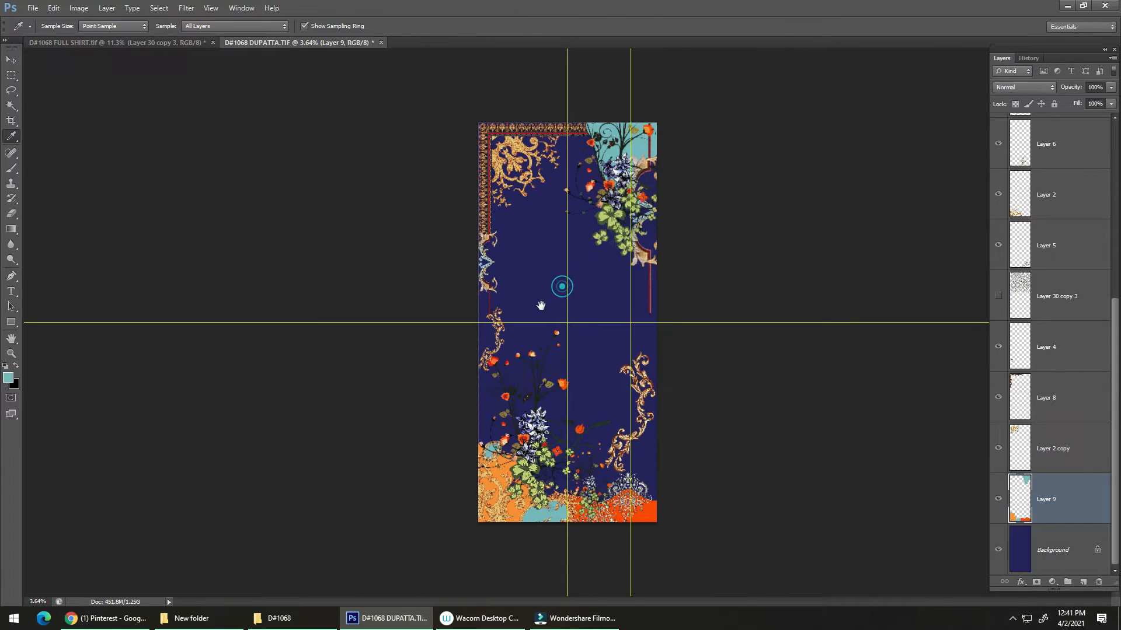
left_click(1081, 582)
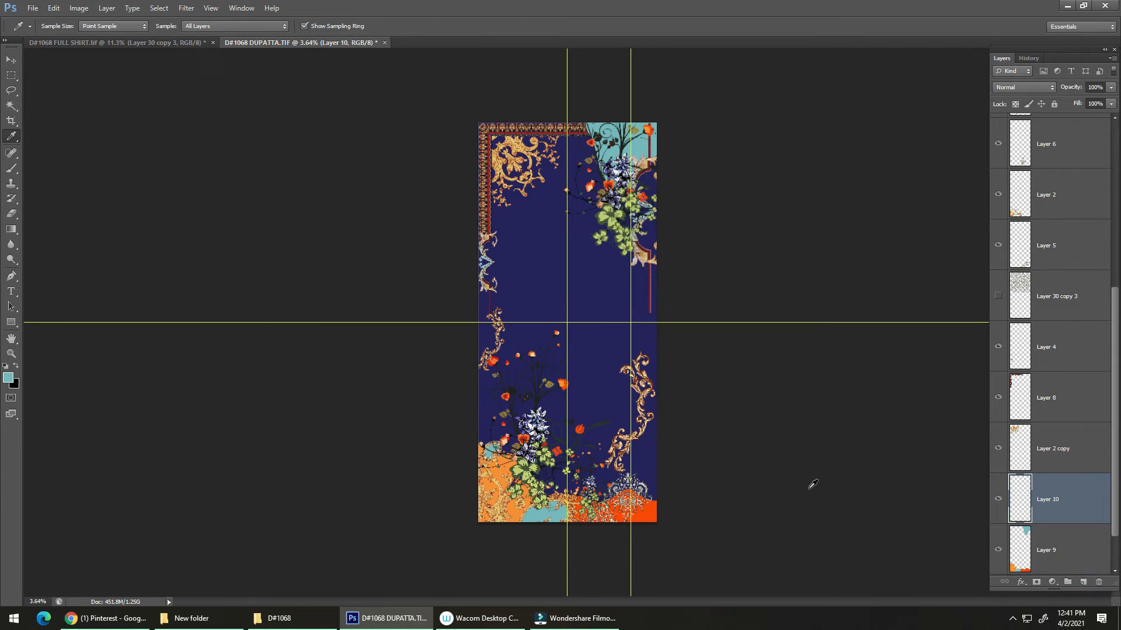
key("m")
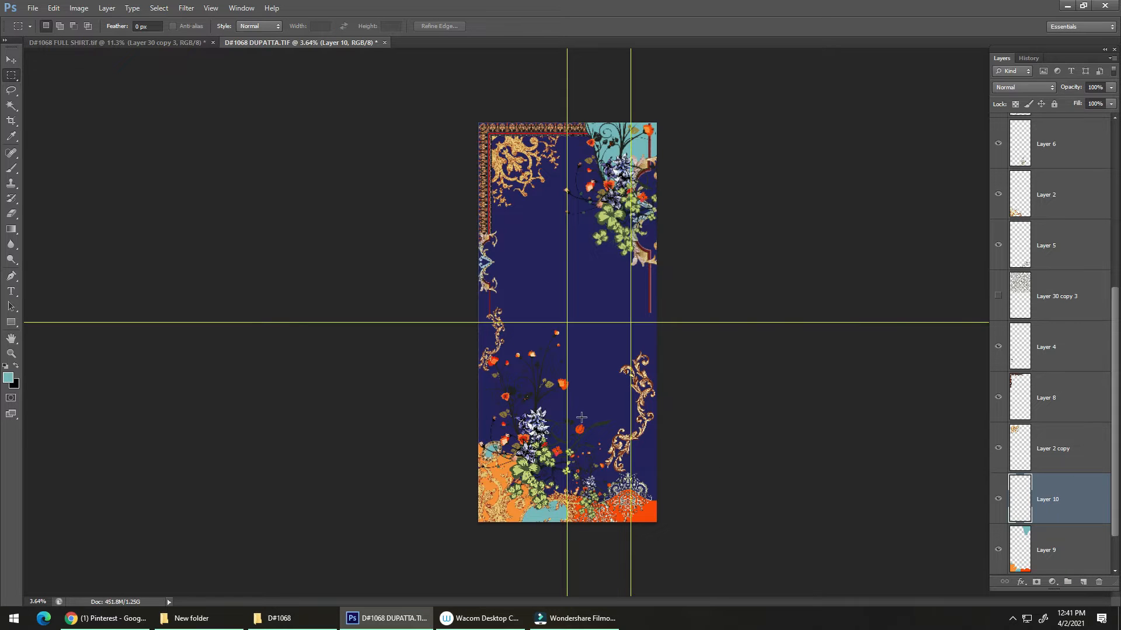
left_click_drag(467, 516, 662, 202)
key("g")
left_click_drag(565, 517, 569, 251)
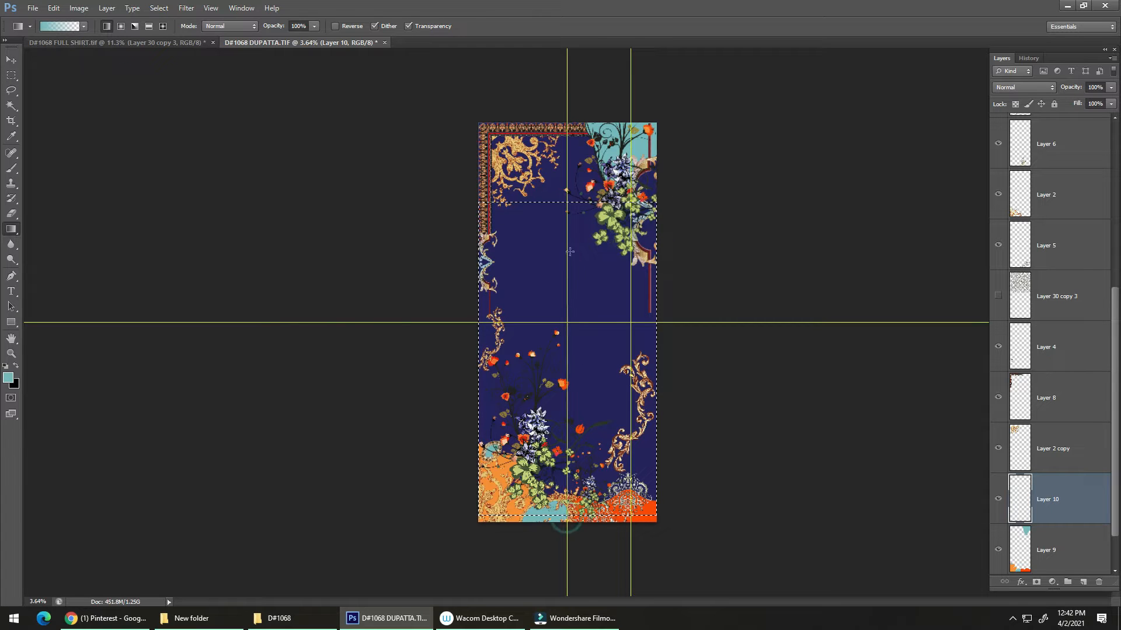
left_click(582, 445)
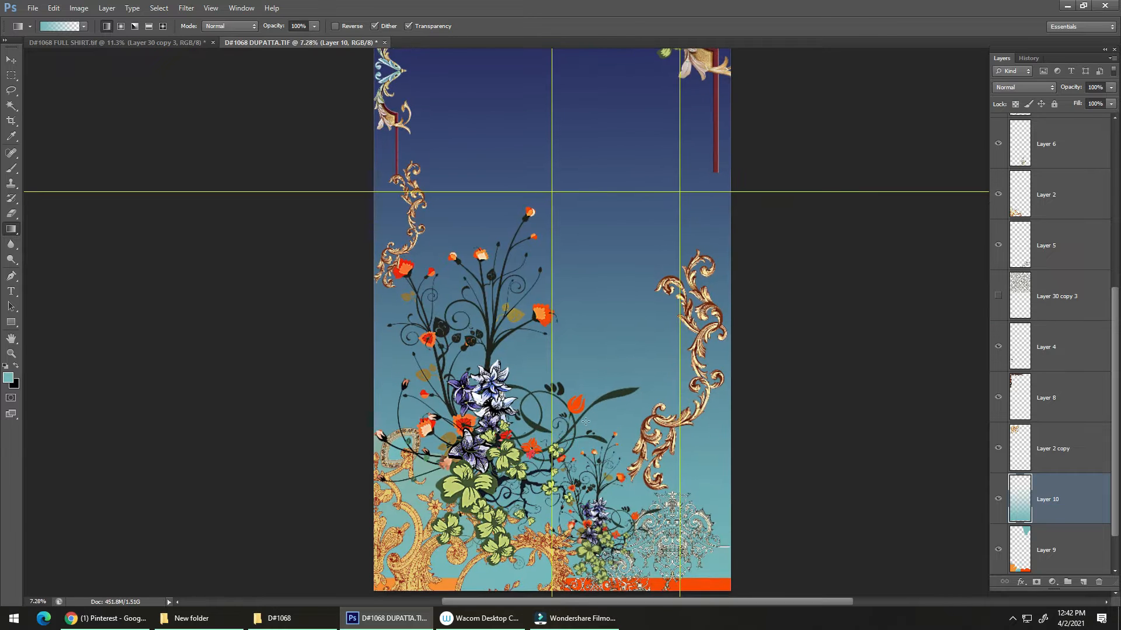
Send the teal gradient layer one level back, beneath the painted colour fills on Layer 9
key("ctrl+bracketleft")
key("v")
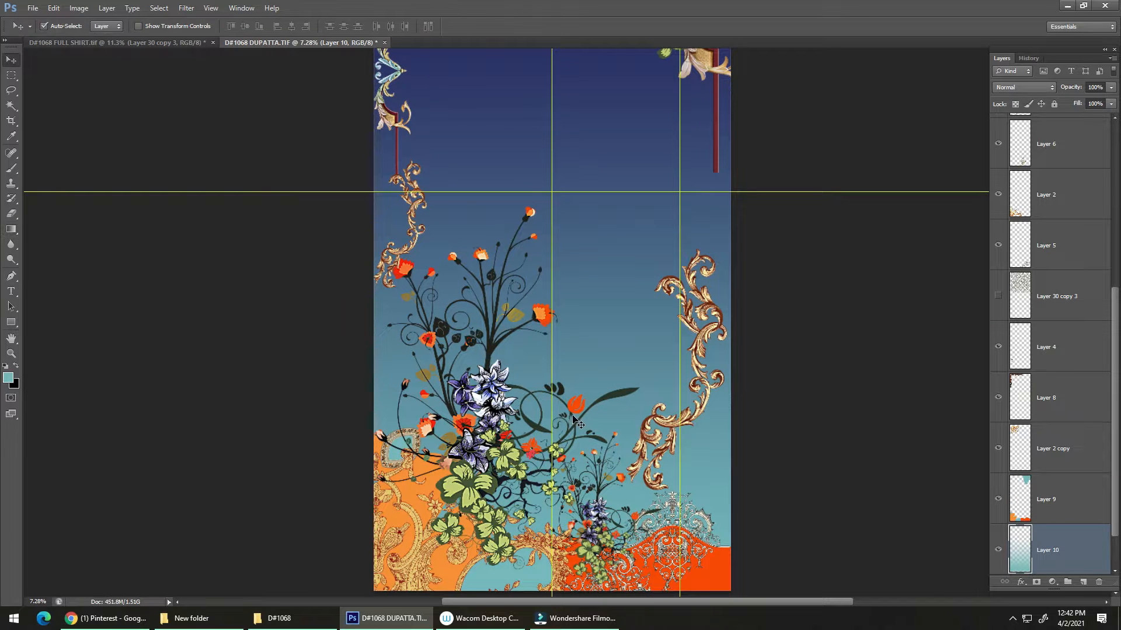
left_click_drag(562, 426, 551, 403)
left_click(562, 444, "alt")
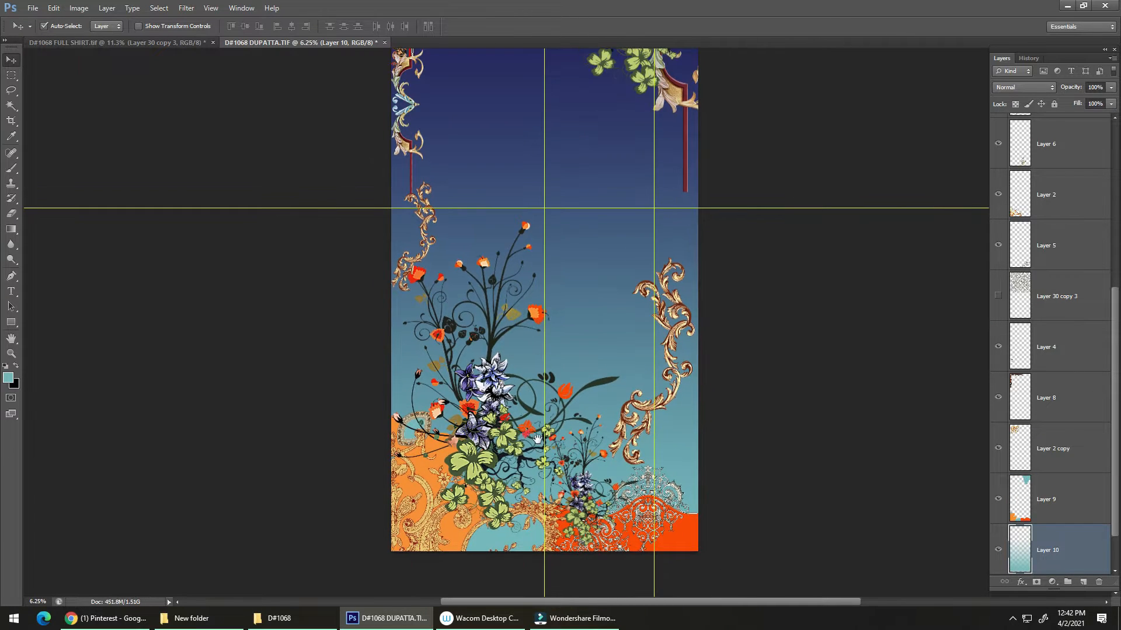
On Layer 9, select the teal areas inside the gold arch and the small patterned frame, and fill them with navy sampled beside the corner ornament
left_click_drag(537, 442, 530, 429)
left_click(520, 521)
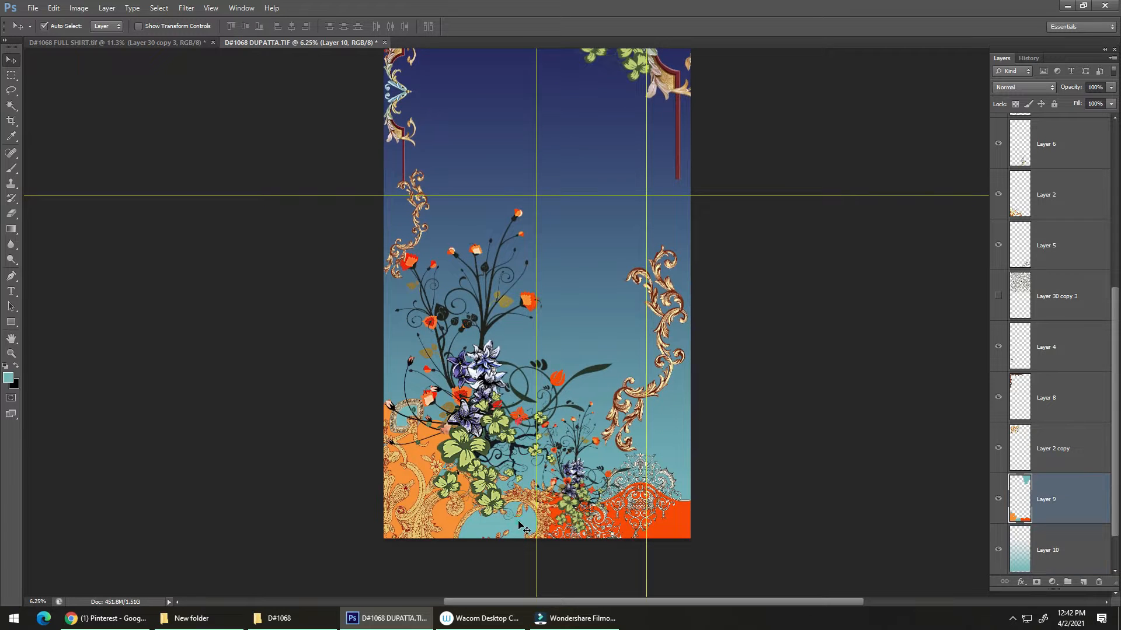
key("w")
left_click(519, 521)
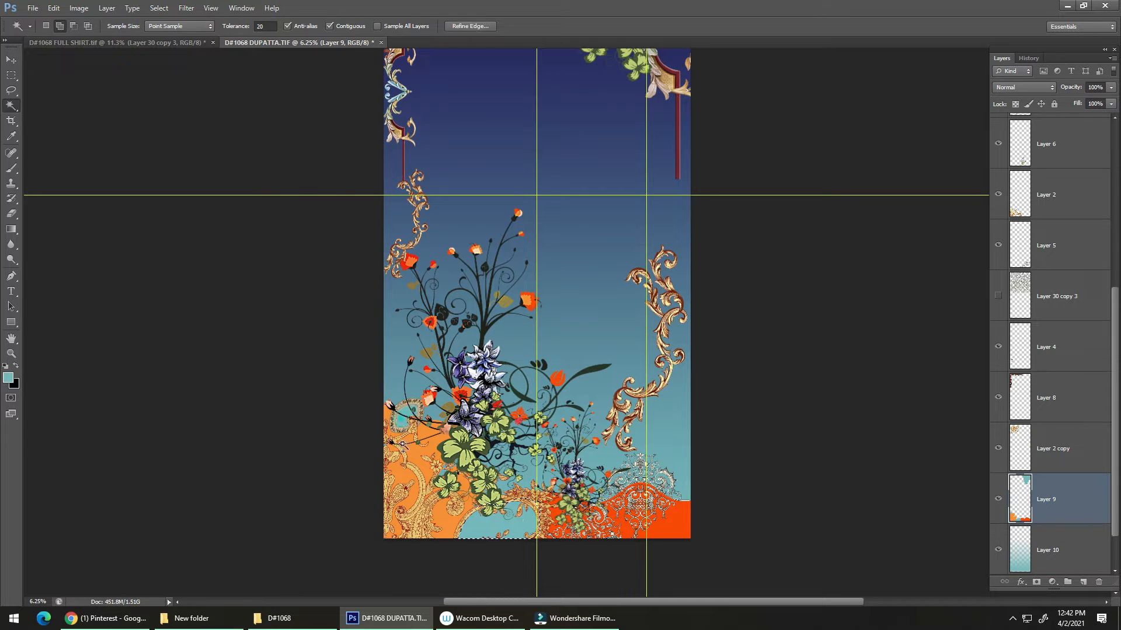
left_click(402, 443, "shift")
key("i")
scroll(592, 275, "up", 5)
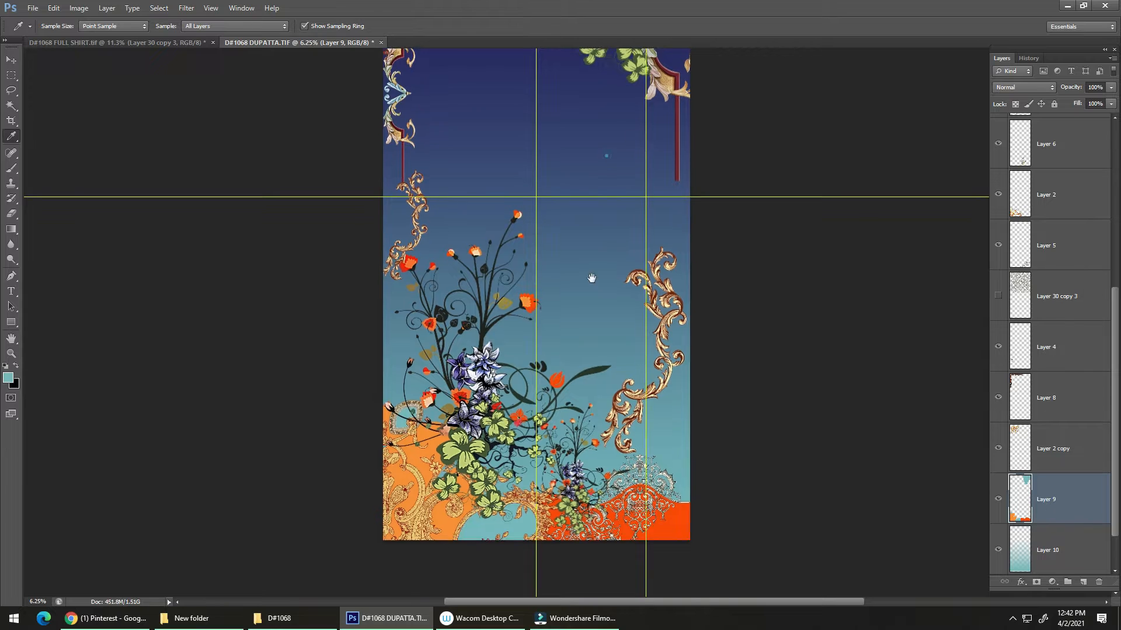
scroll(592, 275, "right", 1)
left_click(523, 101)
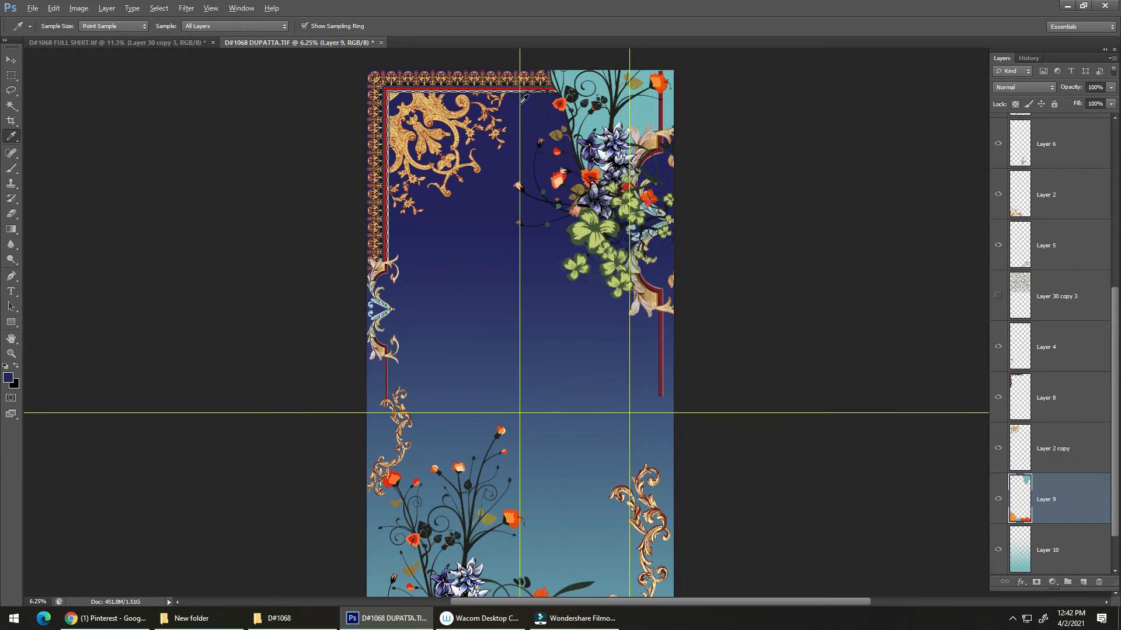
left_click_drag(502, 382, 449, 115)
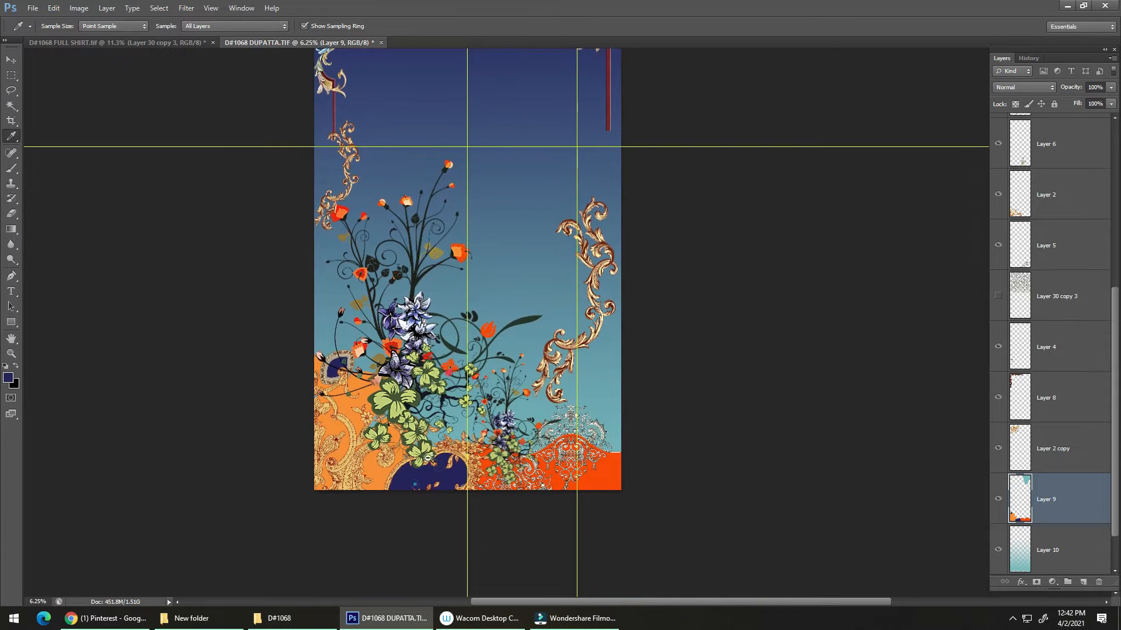
left_click_drag(442, 470, 474, 445)
scroll(414, 385, "up", 10)
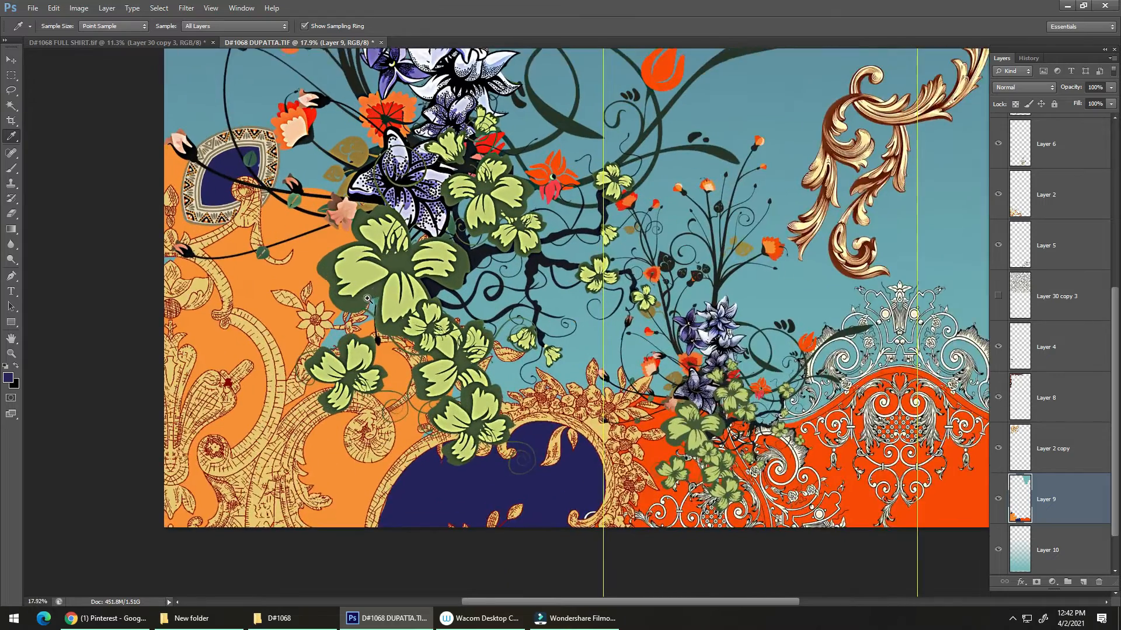
key("v")
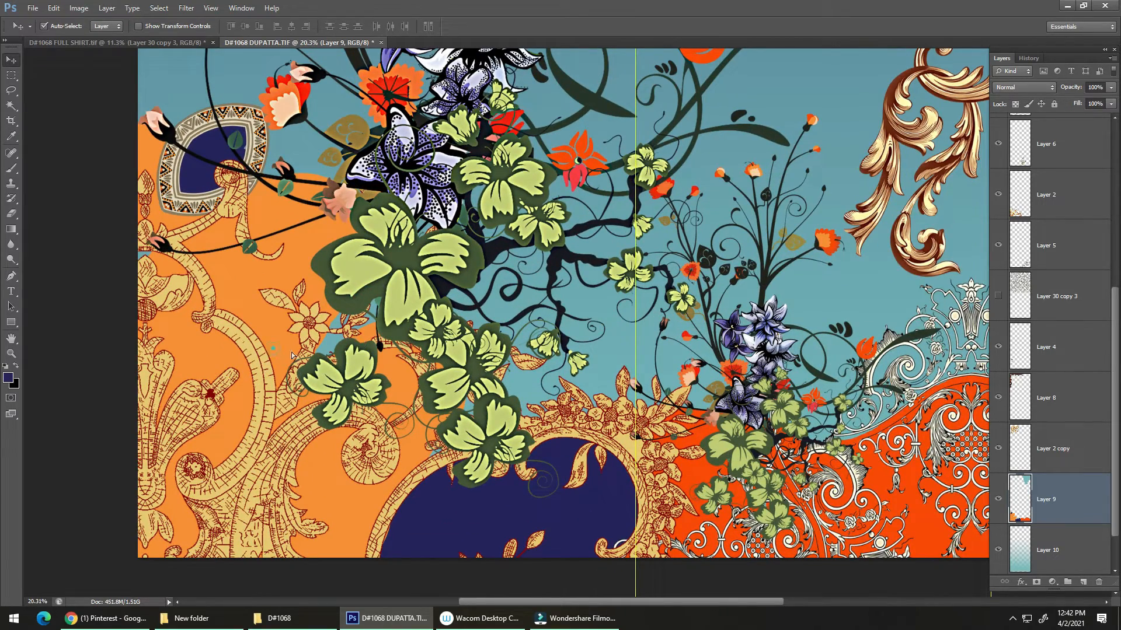
mouse_move(291, 355)
left_mouse_down()
mouse_move(324, 336)
mouse_move(303, 355)
left_mouse_up()
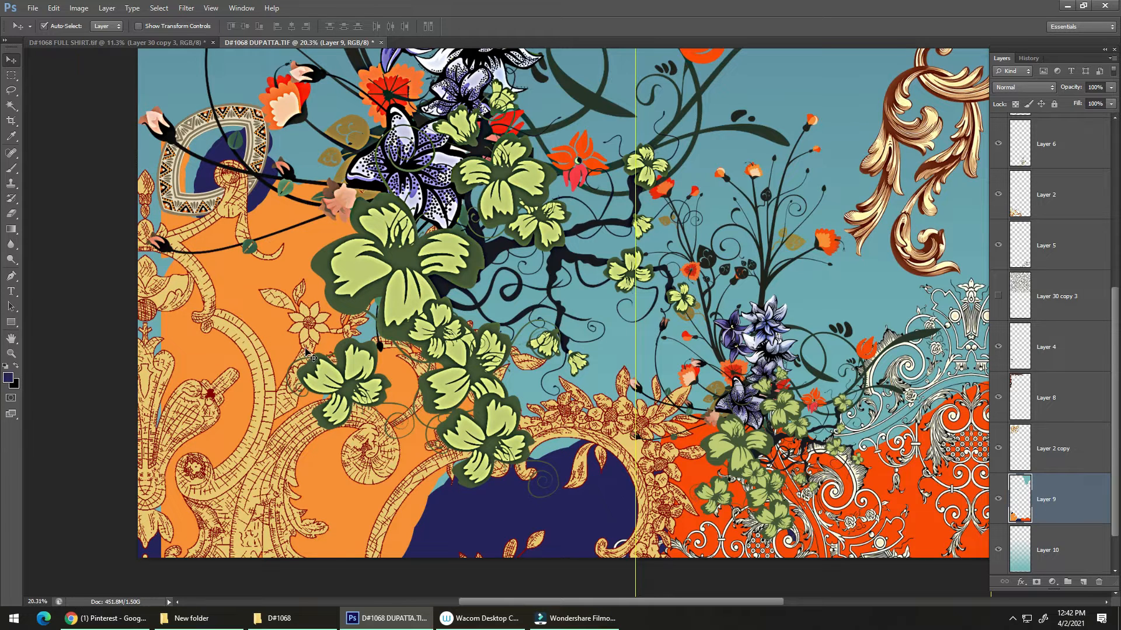
key("ctrl+z")
Sample the orange fill and brush over the small teal gap beside the large clover leaves on Layer 9
key("b")
left_click(308, 356, "alt")
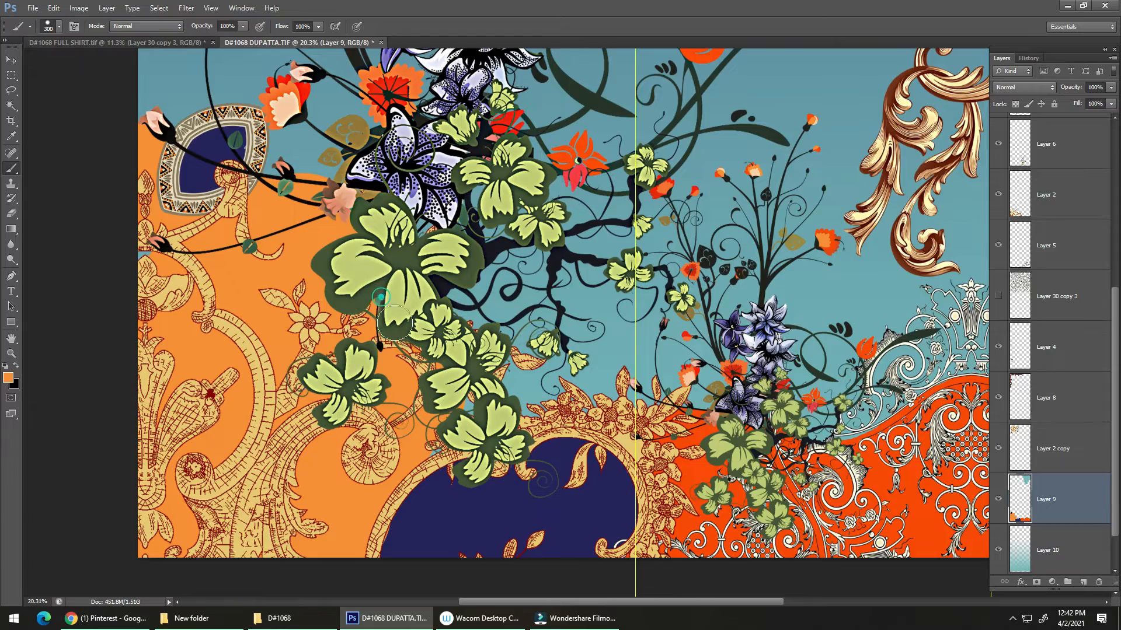
key("ctrl+plus")
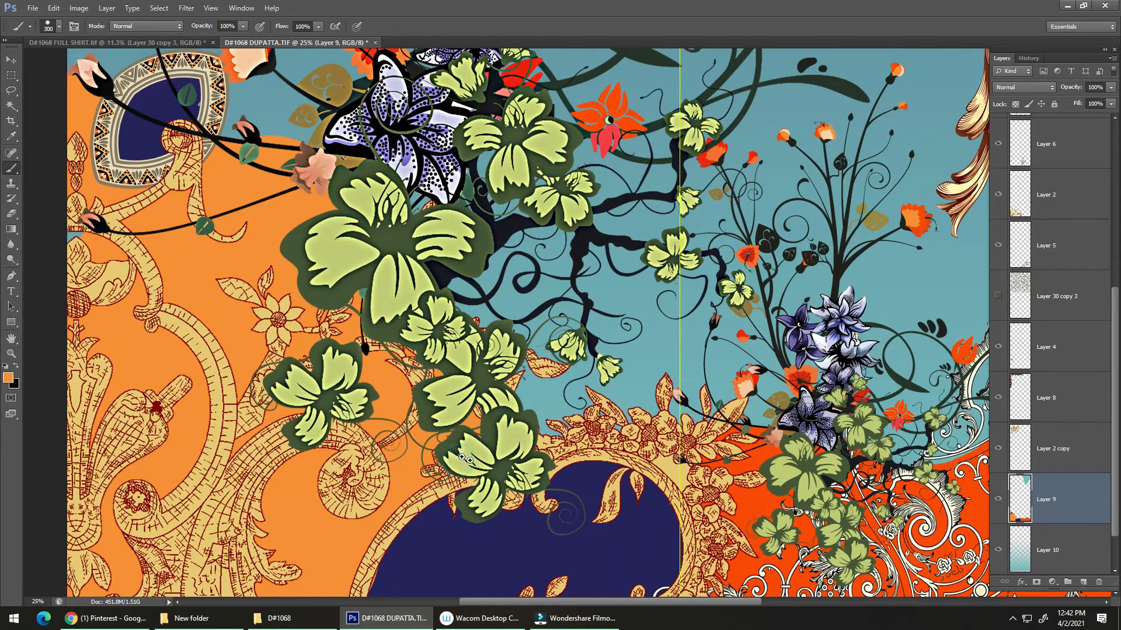
left_click_drag(462, 457, 568, 410)
mouse_move(505, 437)
left_mouse_down()
mouse_move(514, 418)
mouse_move(453, 418)
mouse_move(467, 348)
left_mouse_up()
key("v")
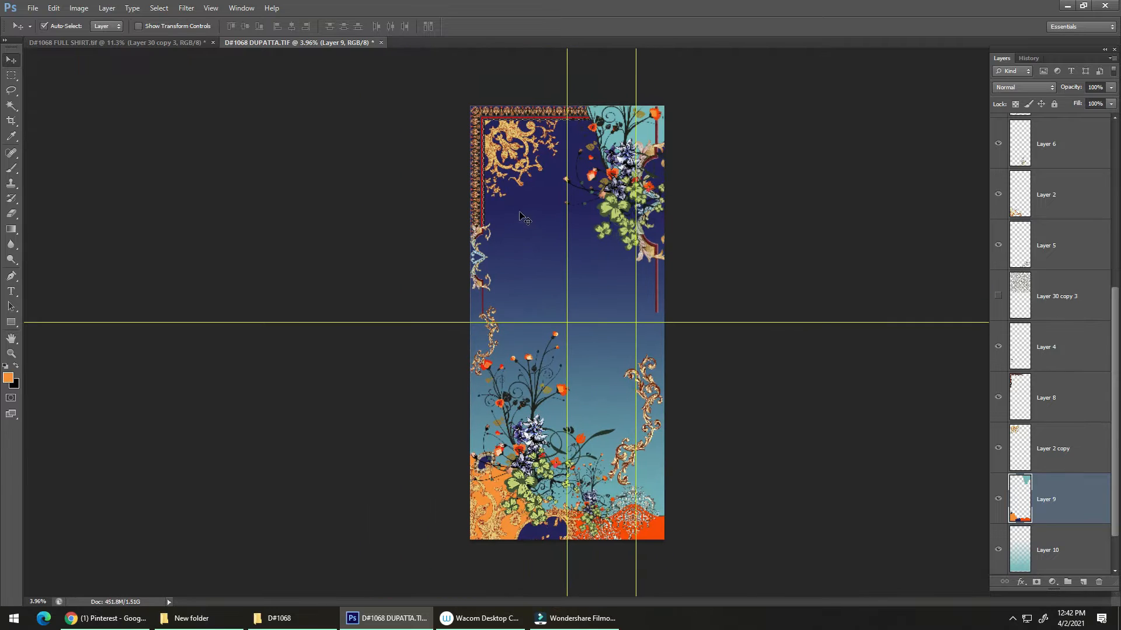
left_click_drag(549, 101, 527, 111)
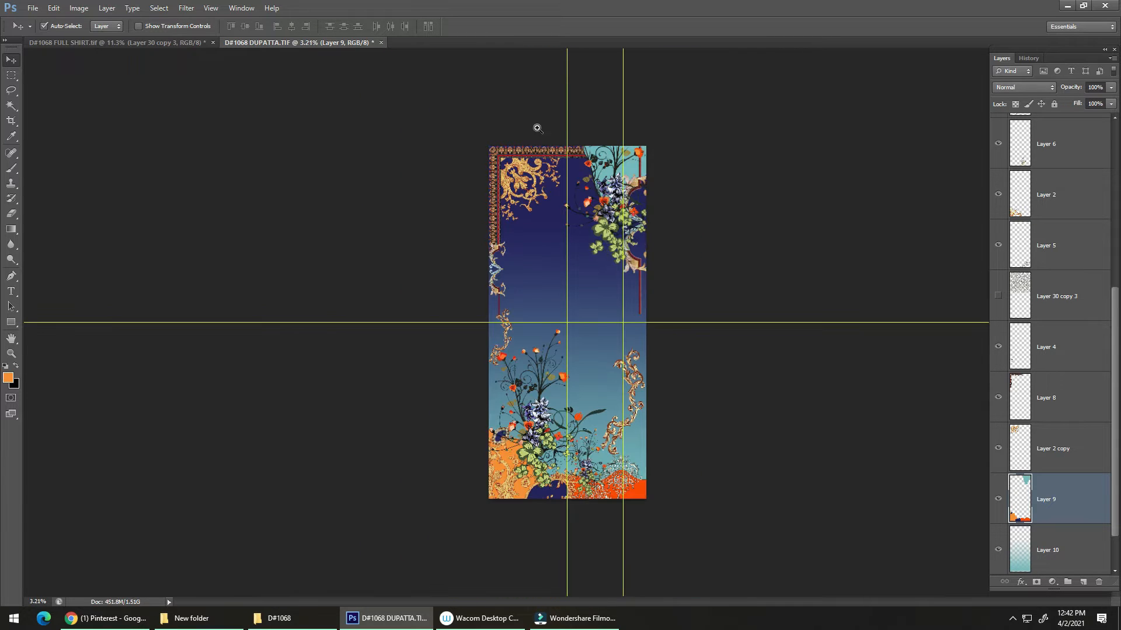
Sample the red-orange from the dupatta's lower fill and paint it inside the rounded frame behind the upper bouquet, down to the frame's lower scroll
key("b")
left_click(636, 489, "alt")
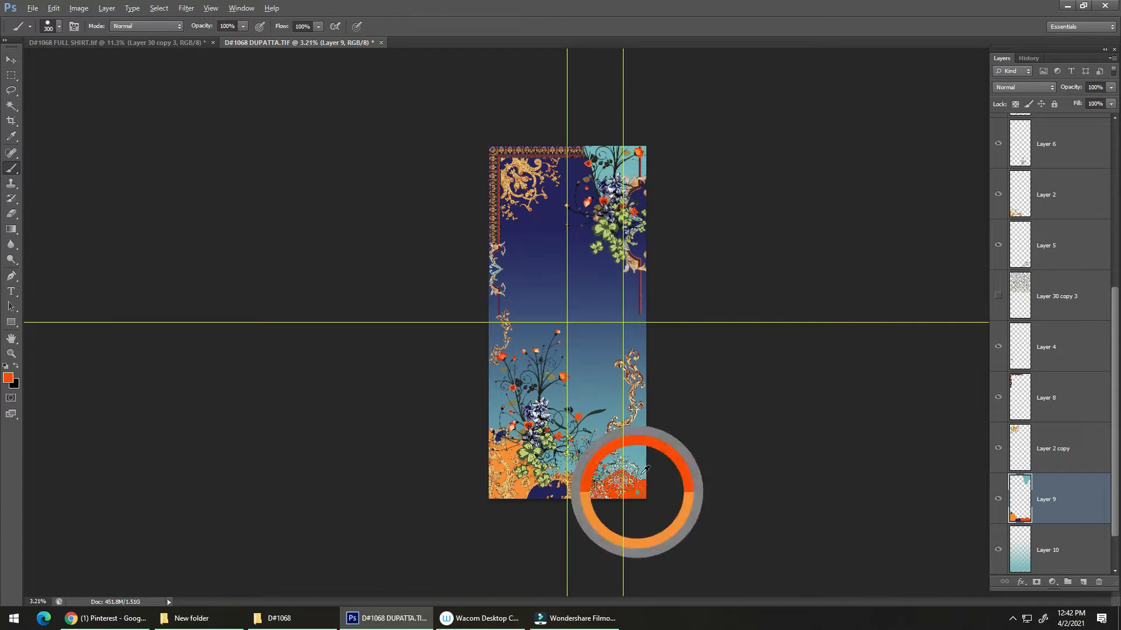
mouse_move(628, 226)
left_mouse_down()
mouse_move(660, 248)
mouse_move(477, 338)
left_mouse_up()
left_click_drag(561, 298, 586, 301)
mouse_move(576, 158)
left_mouse_down()
mouse_move(566, 208)
mouse_move(531, 210)
mouse_move(517, 278)
mouse_move(576, 177)
mouse_move(547, 293)
mouse_move(575, 289)
mouse_move(572, 323)
mouse_move(590, 201)
mouse_move(596, 360)
mouse_move(589, 325)
mouse_move(592, 355)
mouse_move(535, 393)
mouse_move(513, 442)
mouse_move(535, 496)
mouse_move(574, 498)
mouse_move(587, 471)
mouse_move(580, 404)
mouse_move(558, 476)
mouse_move(536, 414)
left_mouse_up()
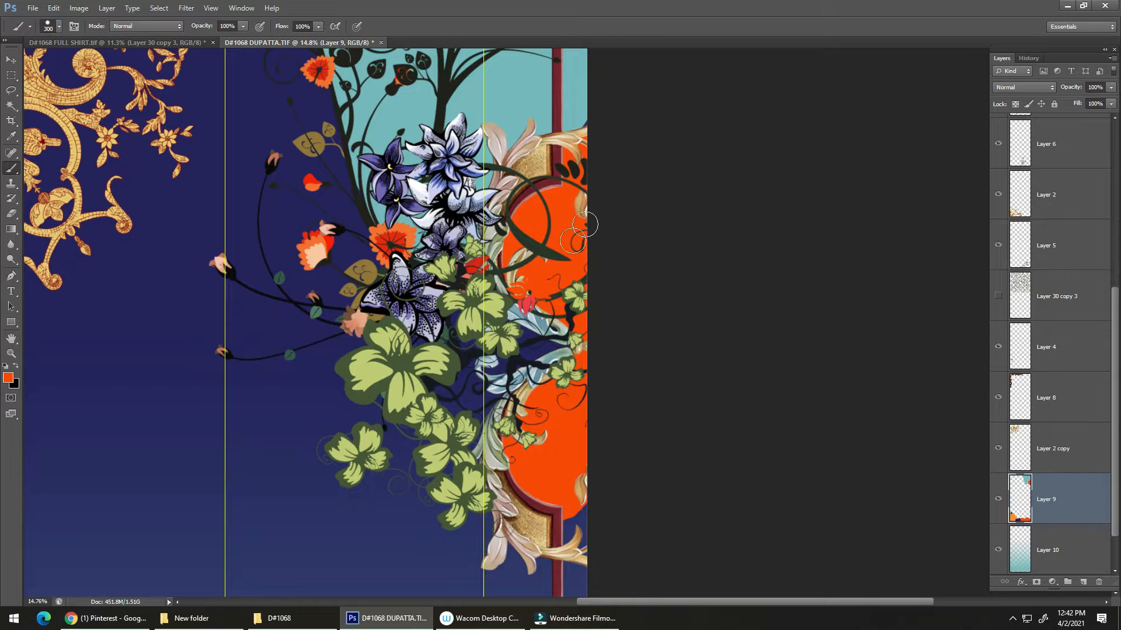
left_click_drag(568, 516, 558, 324)
scroll(557, 324, "up", 4)
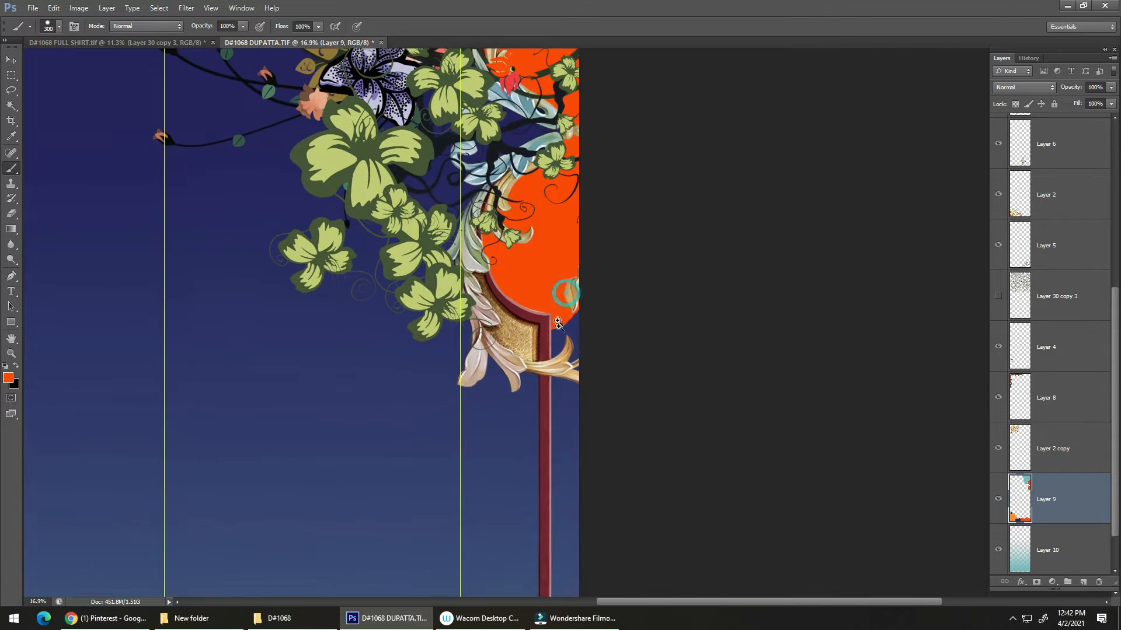
mouse_move(562, 372)
left_mouse_down()
mouse_move(601, 367)
mouse_move(571, 344)
left_mouse_up()
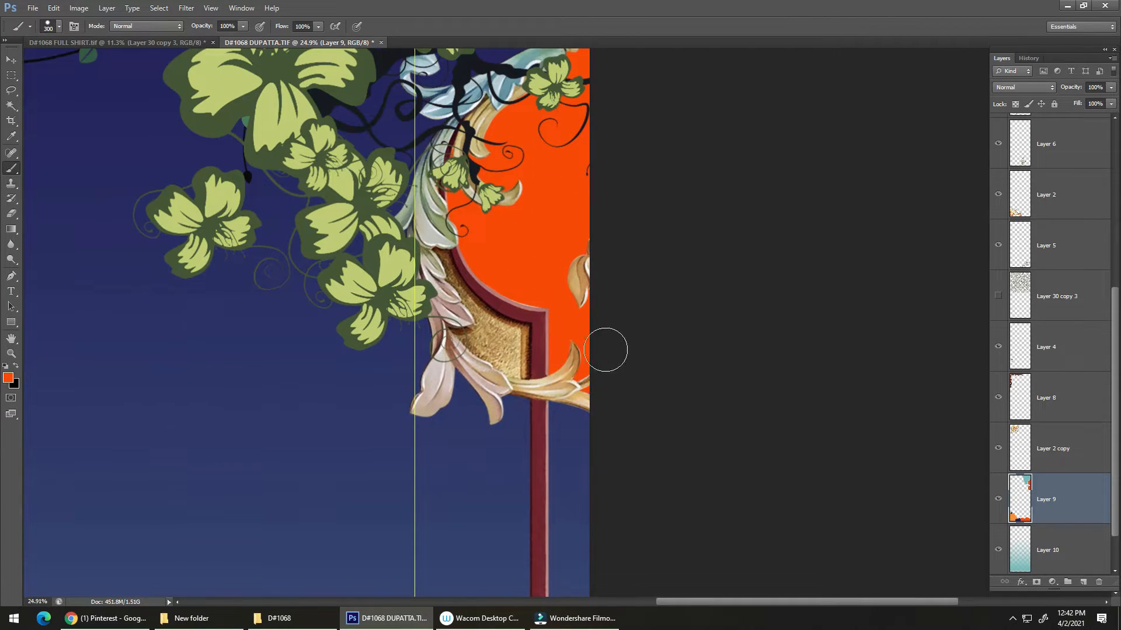
scroll(605, 350, "down", 8)
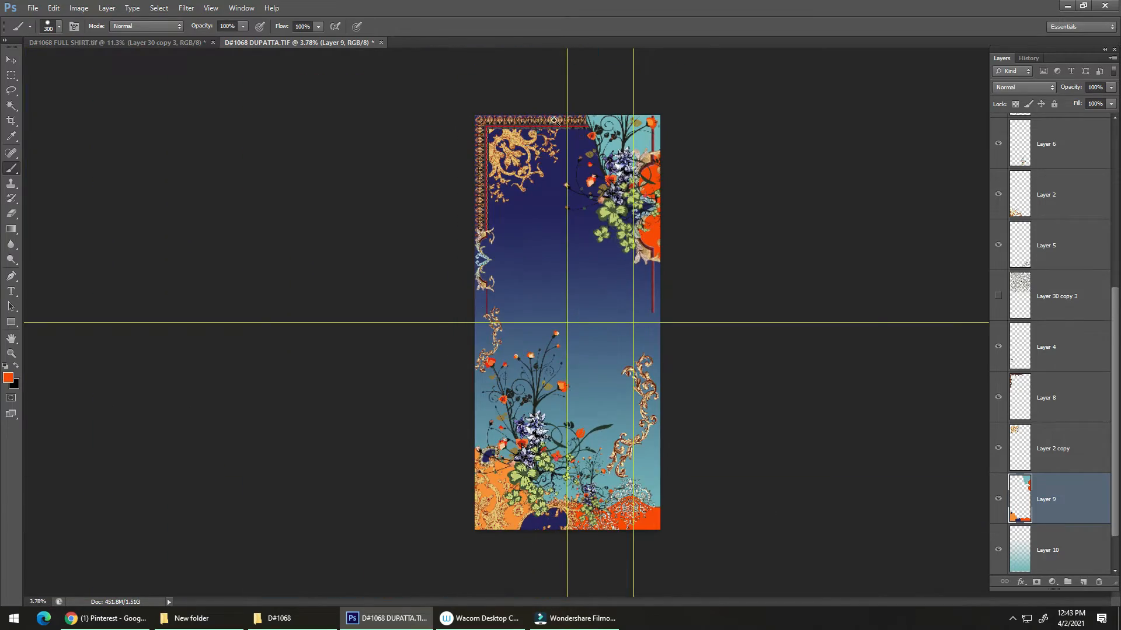
Paint red-orange into the corner pocket of the gold corner ornament and behind its scrolls along the upper border
scroll(554, 120, "up", 8)
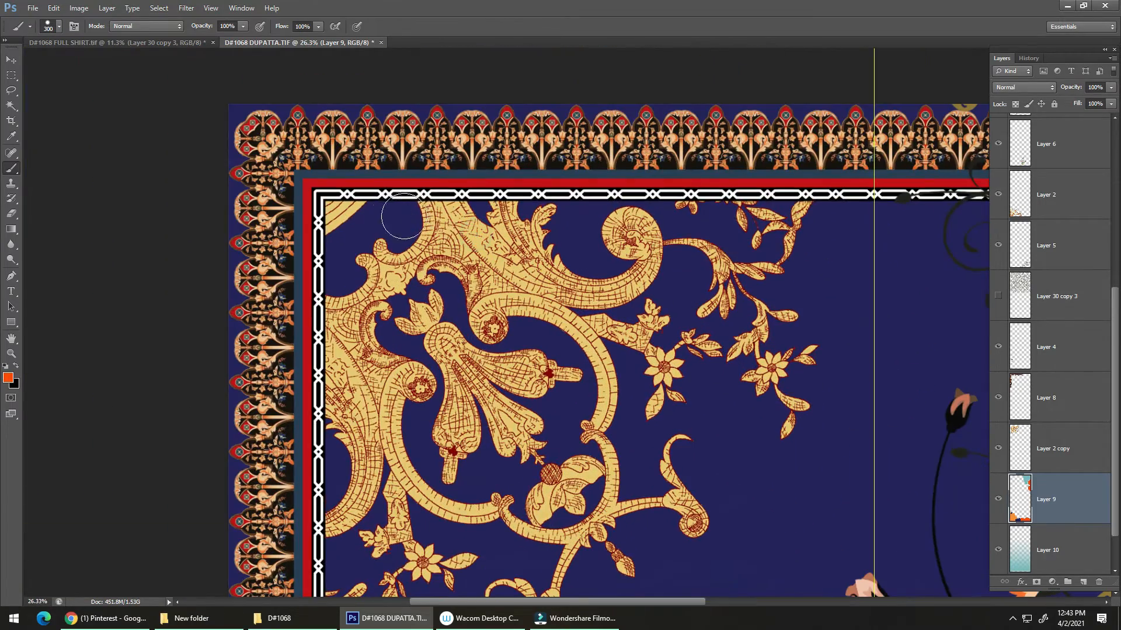
mouse_move(404, 217)
left_mouse_down()
mouse_move(350, 248)
mouse_move(331, 288)
mouse_move(374, 260)
left_mouse_up()
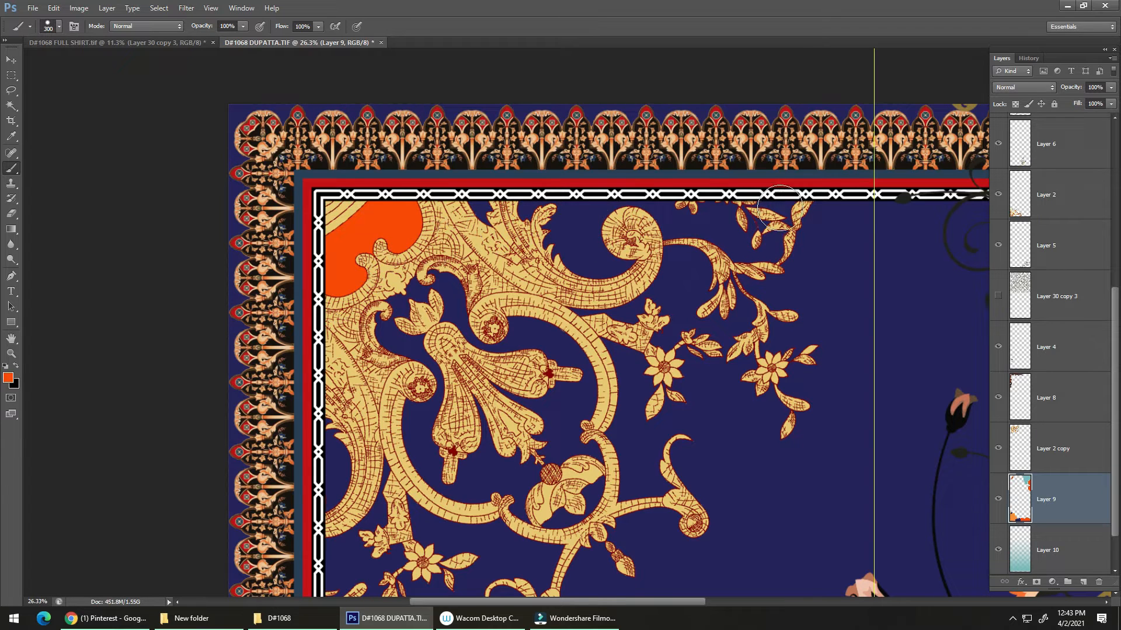
mouse_move(780, 208)
left_mouse_down()
mouse_move(760, 249)
mouse_move(647, 228)
mouse_move(698, 220)
mouse_move(747, 242)
mouse_move(767, 212)
mouse_move(703, 207)
mouse_move(714, 201)
mouse_move(620, 211)
mouse_move(639, 207)
mouse_move(573, 231)
mouse_move(587, 265)
mouse_move(605, 259)
mouse_move(575, 214)
left_mouse_up()
key("ctrl+z")
left_click_drag(556, 311, 629, 203)
Continue the red-orange fill down the side border, behind the corner ornament's lower scroll and flower sprigs
left_click_drag(397, 309, 400, 388)
left_click_drag(398, 497, 408, 393)
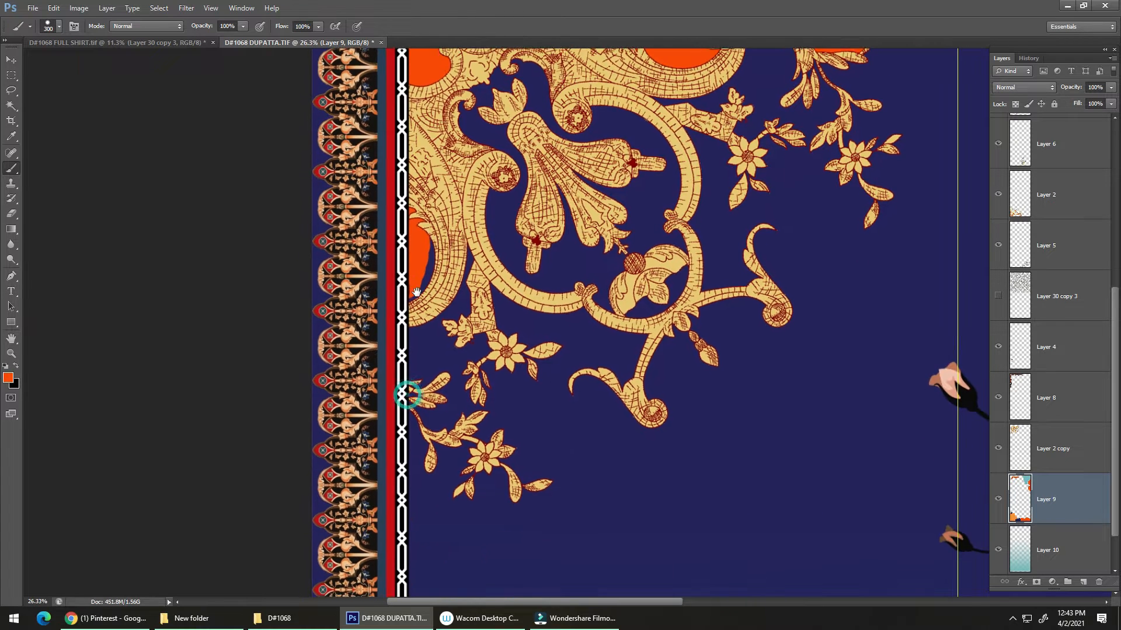
mouse_move(414, 239)
left_mouse_down()
mouse_move(410, 278)
mouse_move(435, 324)
mouse_move(429, 342)
mouse_move(470, 341)
mouse_move(444, 362)
mouse_move(461, 374)
mouse_move(455, 402)
mouse_move(438, 407)
left_mouse_up()
left_click_drag(485, 343, 559, 307)
Sample the light teal and paint the entire inside of the corner ornament's curved gold frame, filling the gaps between the motifs
left_click(832, 238, "alt")
mouse_move(617, 352)
left_mouse_down()
mouse_move(631, 308)
mouse_move(610, 193)
mouse_move(513, 166)
mouse_move(482, 127)
mouse_move(432, 164)
mouse_move(464, 198)
mouse_move(461, 260)
mouse_move(492, 315)
mouse_move(607, 350)
mouse_move(607, 274)
mouse_move(567, 232)
mouse_move(518, 232)
left_mouse_up()
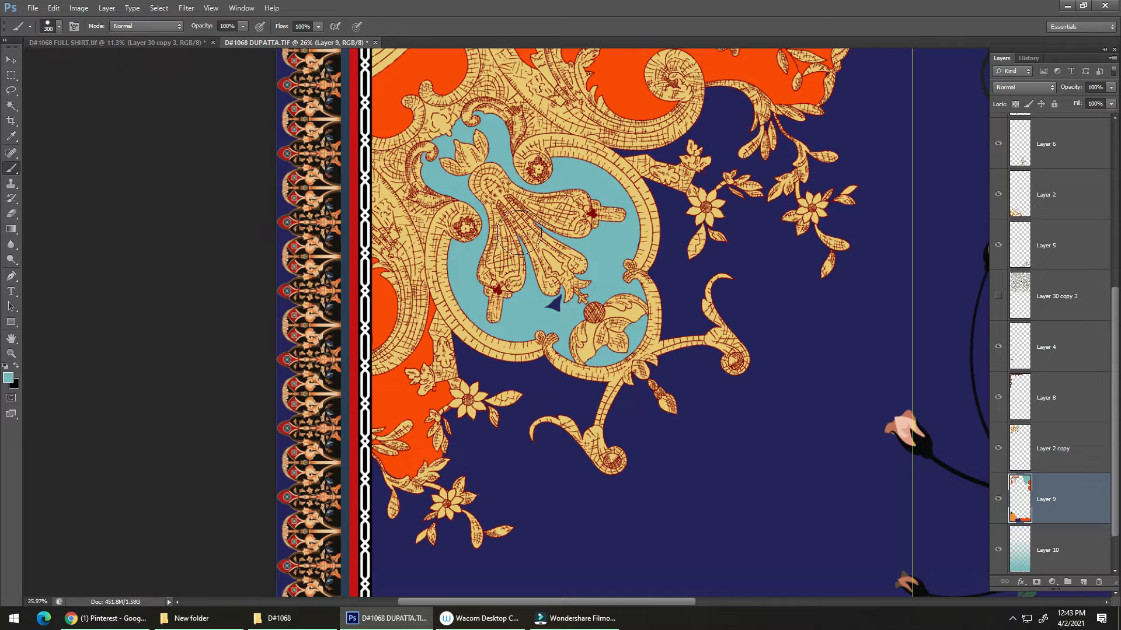
mouse_move(480, 272)
left_mouse_down()
mouse_move(555, 290)
mouse_move(551, 315)
left_mouse_up()
left_click_drag(589, 256, 355, 168)
left_click_drag(461, 218, 409, 221)
Select the teal gradient on Layer 10 and save D#1068 DUPATTA.TIF
key("v")
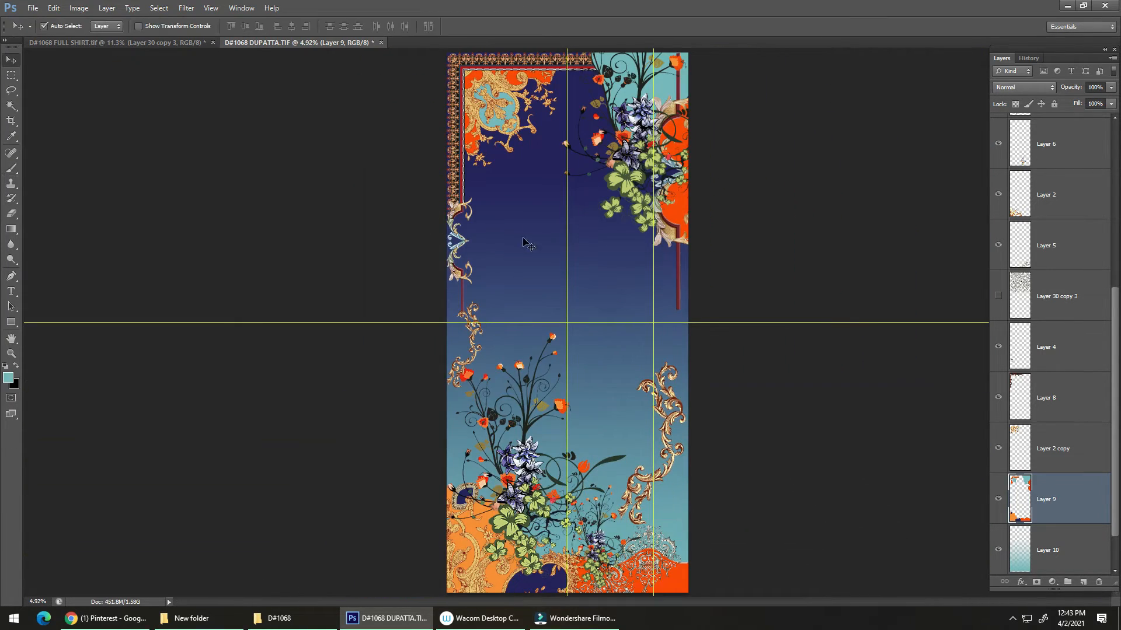
left_click(592, 349)
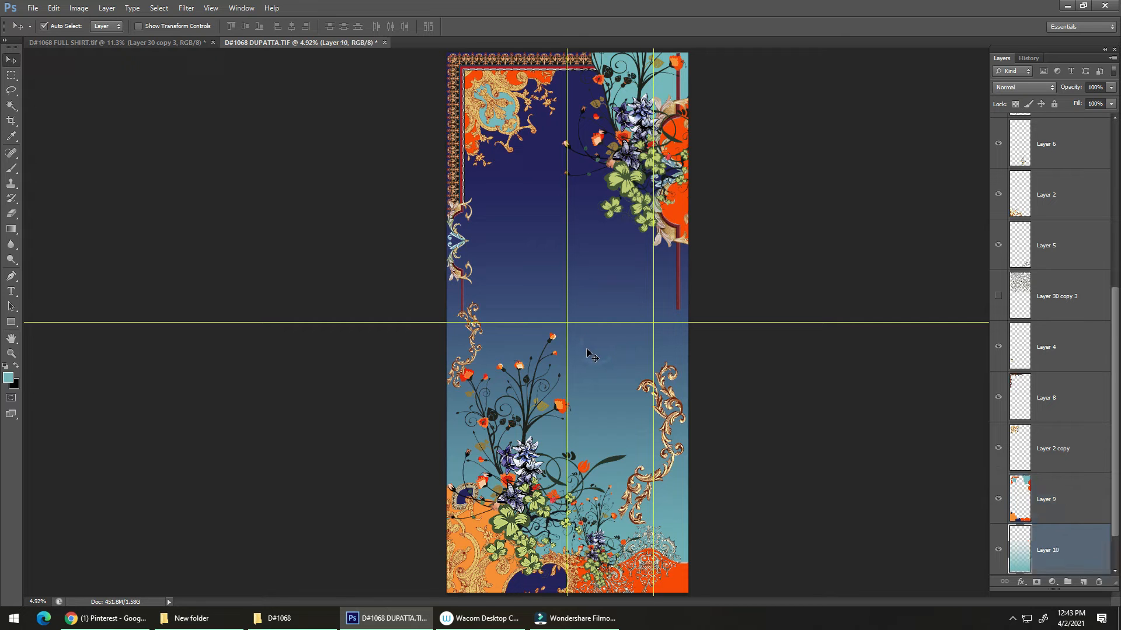
left_click(612, 359)
left_click_drag(612, 360, 533, 297)
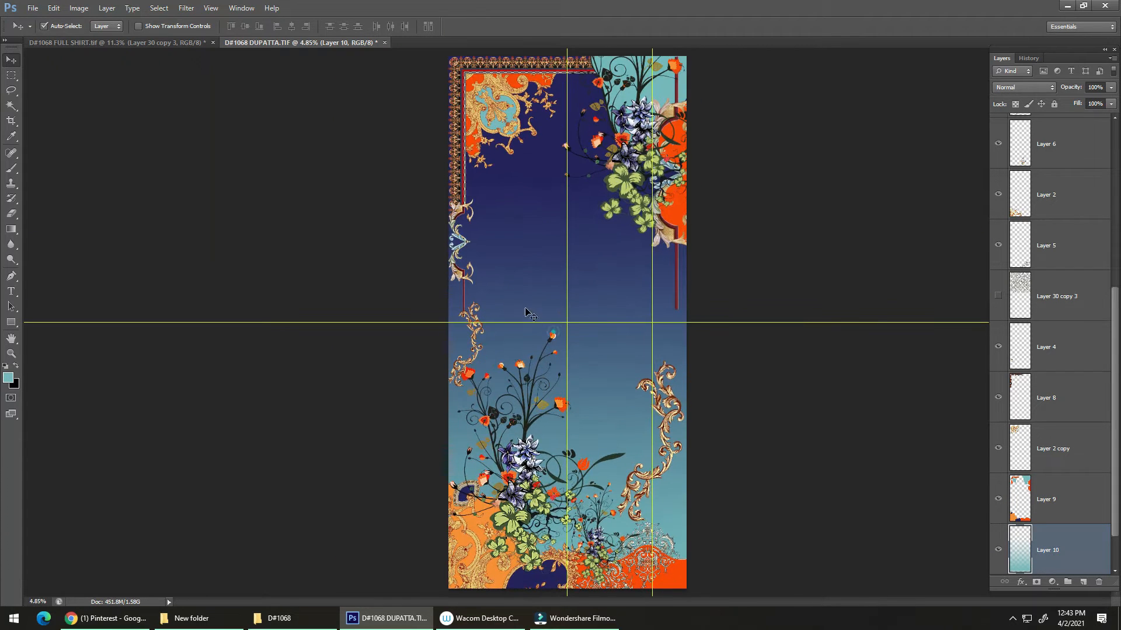
key("ctrl+s")
Scale the large gold scroll on Layer 1 copy to 150.11% and position it against the canvas's right edge, above the white lace motif
left_click(668, 385)
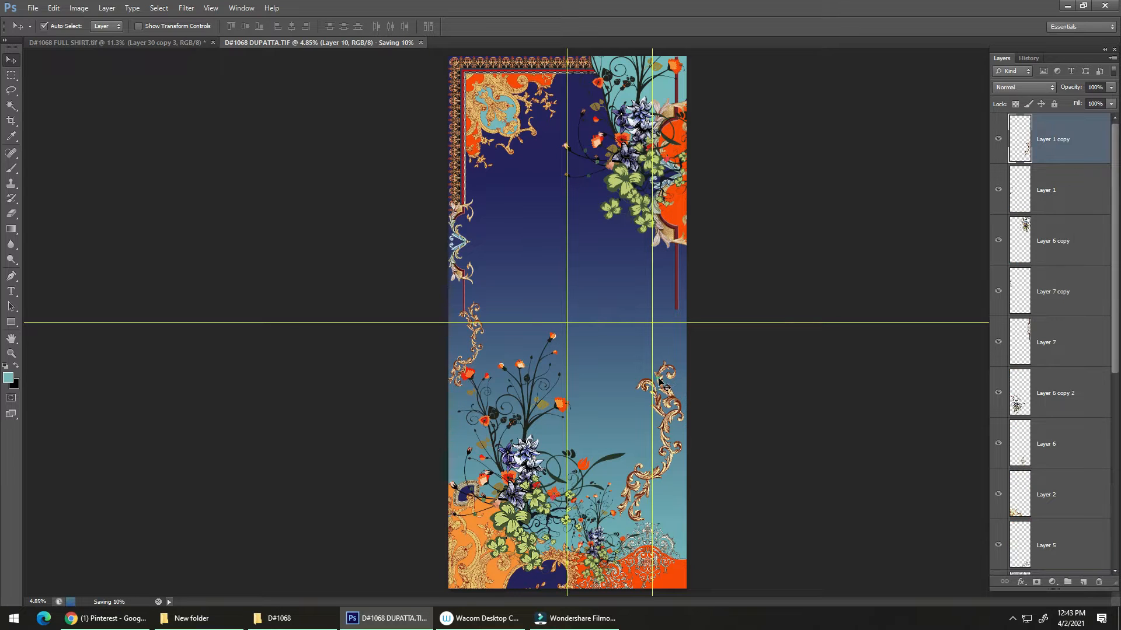
key("ctrl+t")
left_click_drag(687, 360, 741, 282)
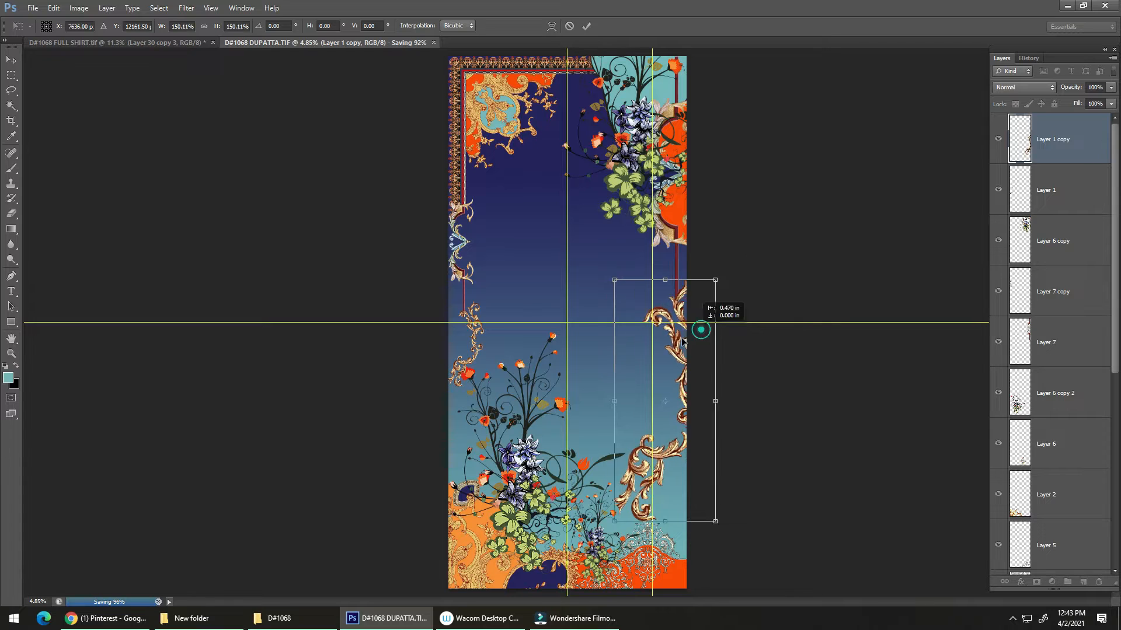
left_click_drag(702, 327, 690, 350)
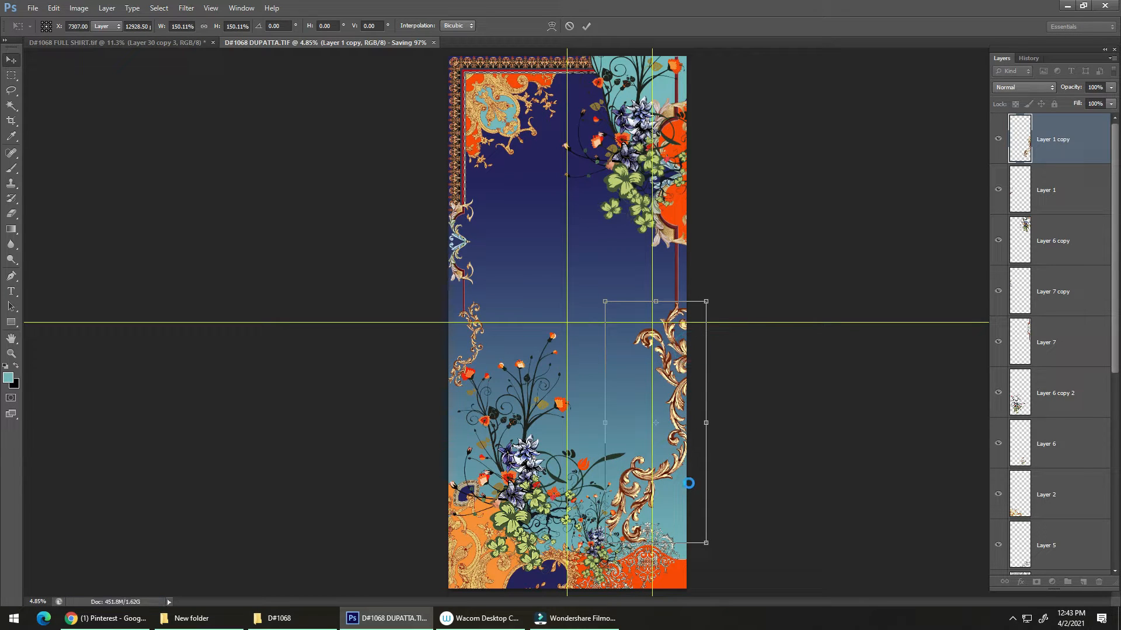
key("Return")
mouse_move(675, 393)
left_mouse_down()
mouse_move(654, 393)
mouse_move(663, 402)
left_mouse_up()
left_click_drag(656, 463, 670, 455)
Send Layer 1 copy down the layer stack behind the bouquets and borders, directly beneath Layer 2 copy
left_click_drag(586, 352, 546, 395)
key("ctrl+bracketleft")
key("ctrl+bracketleft")
key("ctrl+bracketleft")
key("ctrl+bracketleft")
key("ctrl+bracketleft")
key("ctrl+bracketleft")
key("ctrl+bracketleft")
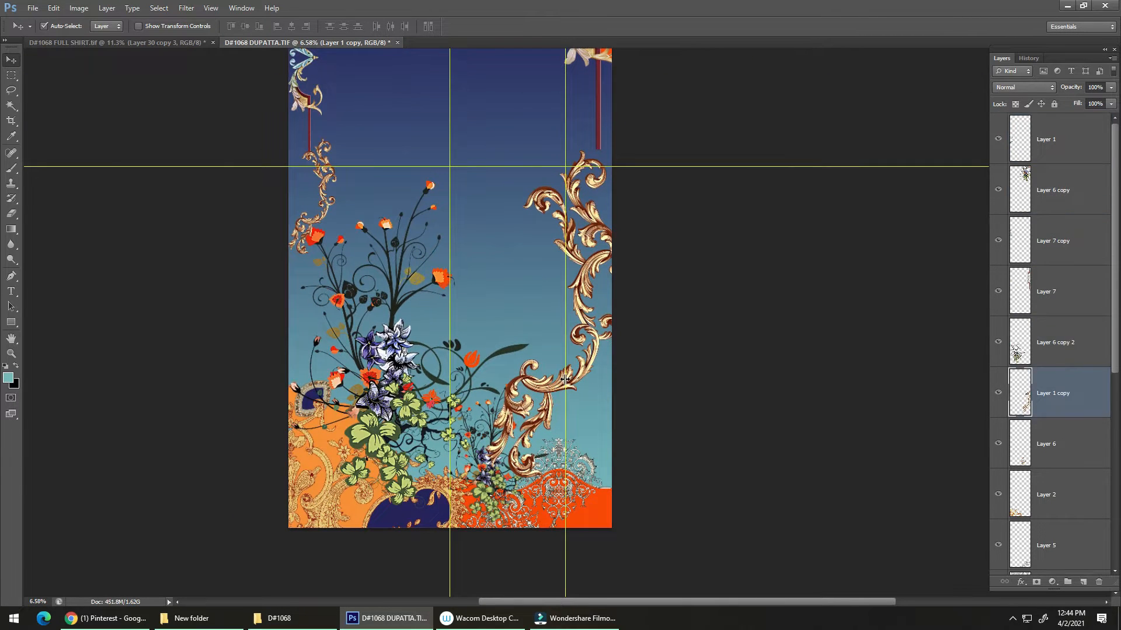
key("ctrl+bracketleft")
key("ctrl+bracketleft")
key("ctrl+bracketleft")
key("ctrl+bracketleft")
key("ctrl+bracketleft")
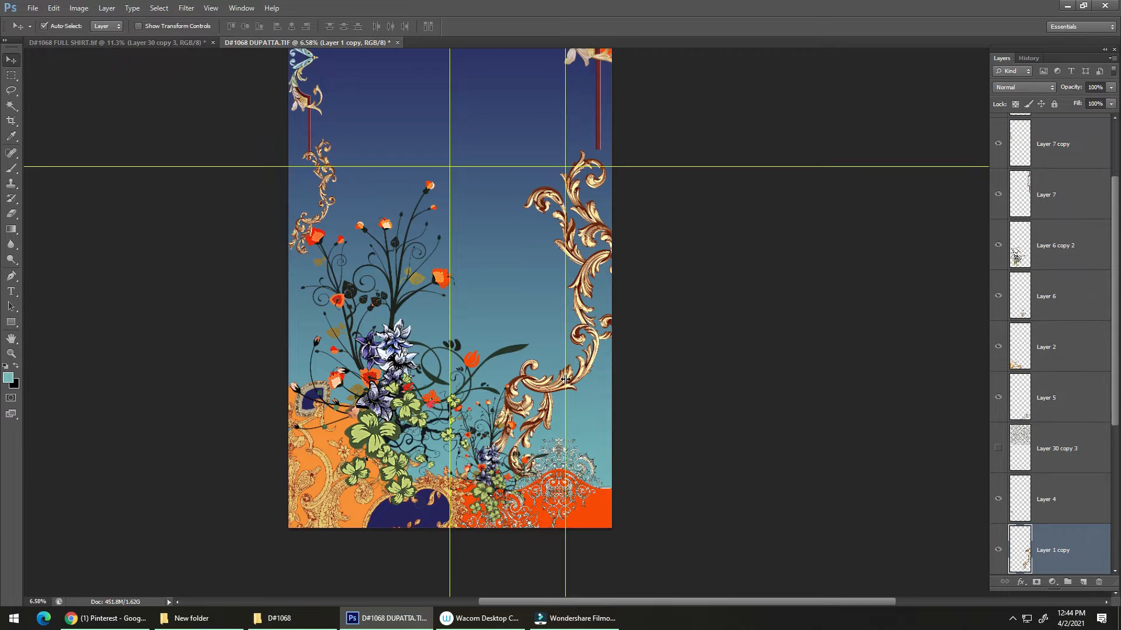
left_click_drag(573, 329, 567, 405)
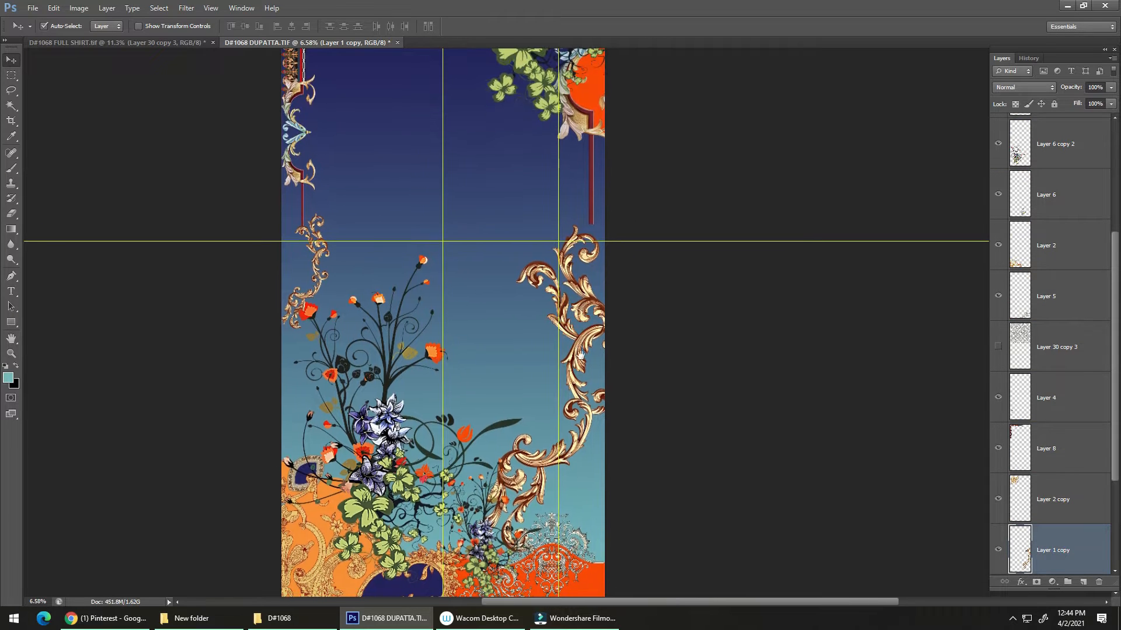
Raise the large gold scroll to overlap the maroon bar's lower end, and move the bar's Layer 7 directly beneath Layer 1 copy
mouse_move(568, 258)
left_mouse_down()
mouse_move(578, 267)
mouse_move(573, 196)
mouse_move(568, 242)
left_mouse_up()
left_click(593, 205)
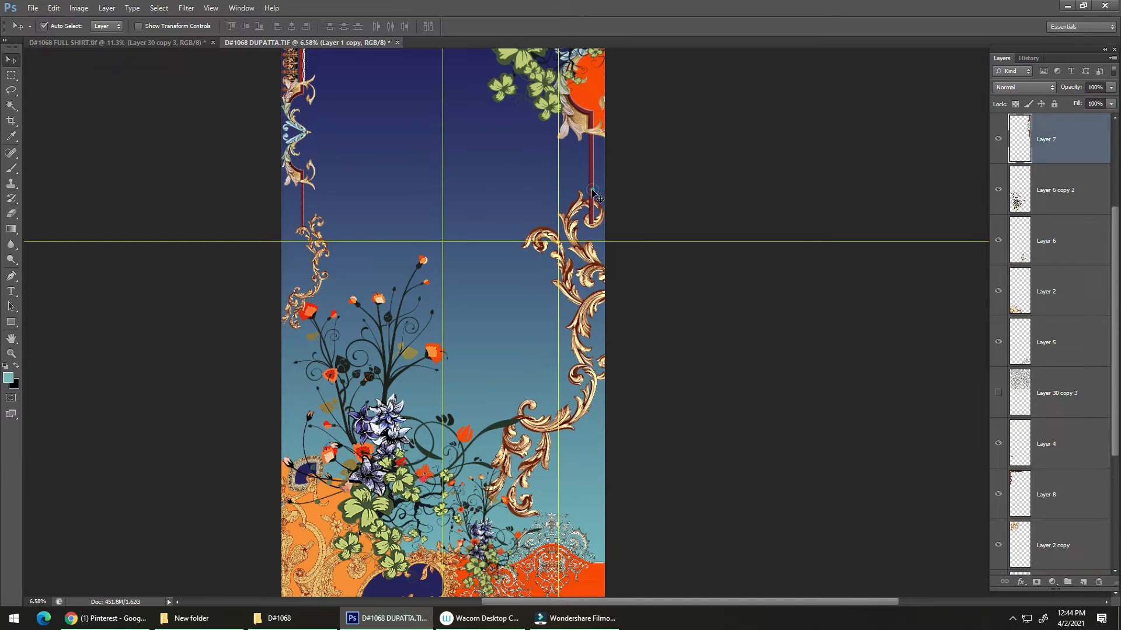
left_click_drag(1060, 143, 1052, 390)
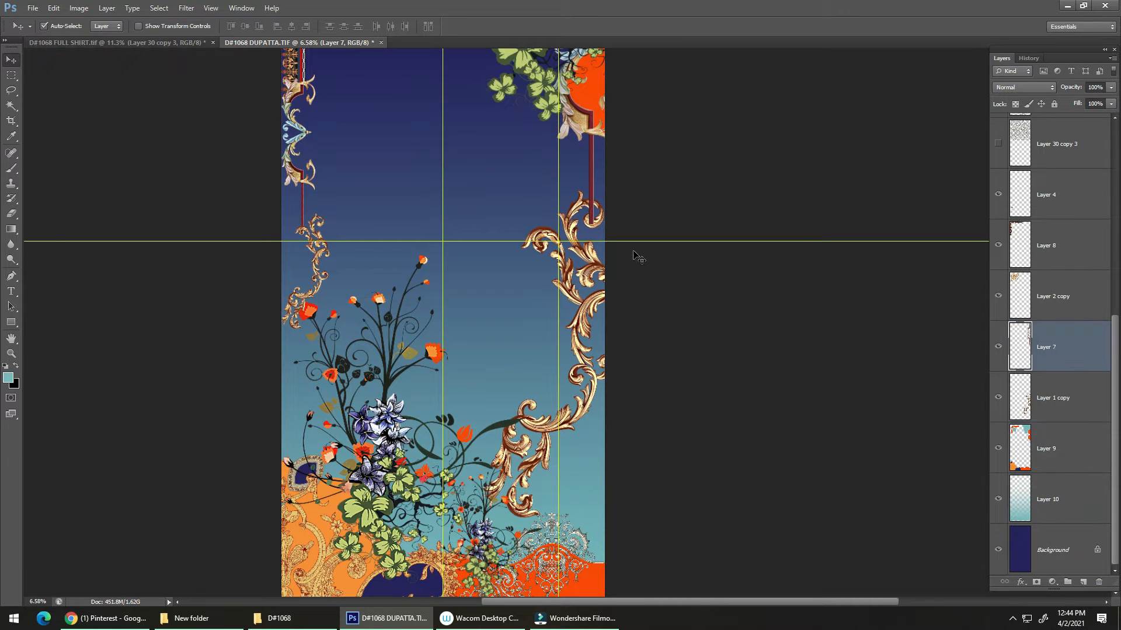
key("ctrl+bracketleft")
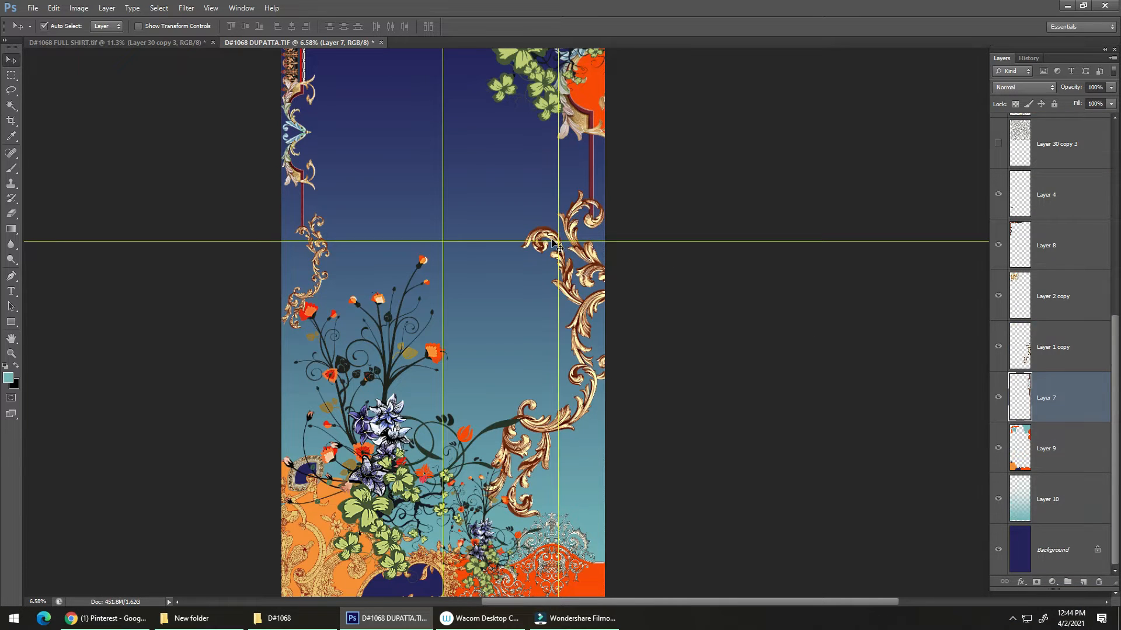
left_click_drag(584, 309, 552, 247)
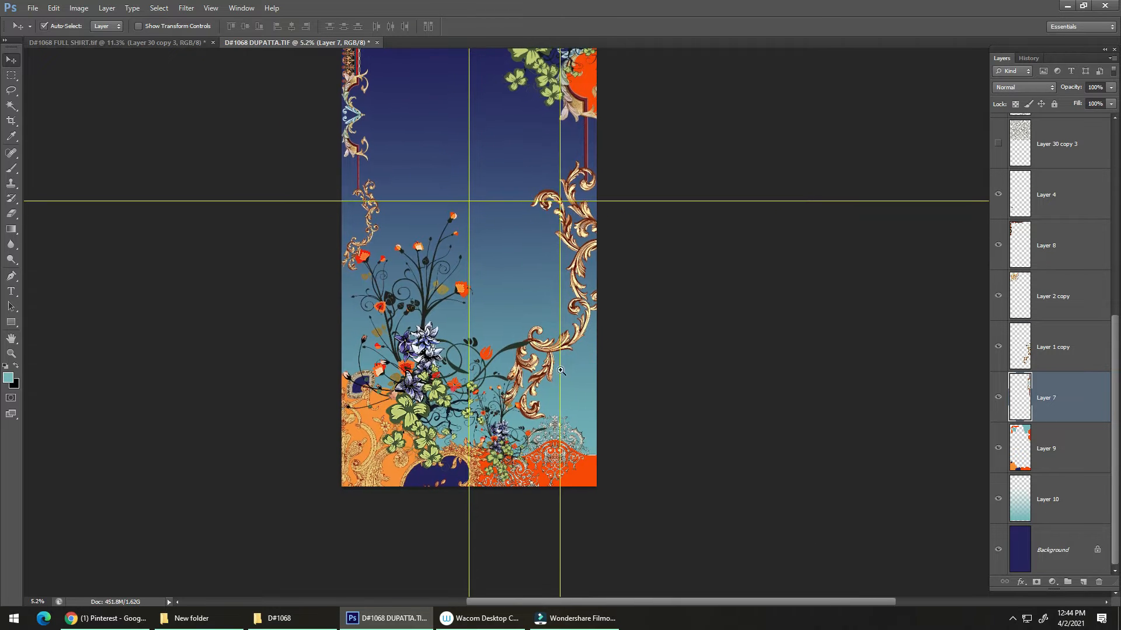
left_click_drag(548, 373, 473, 400)
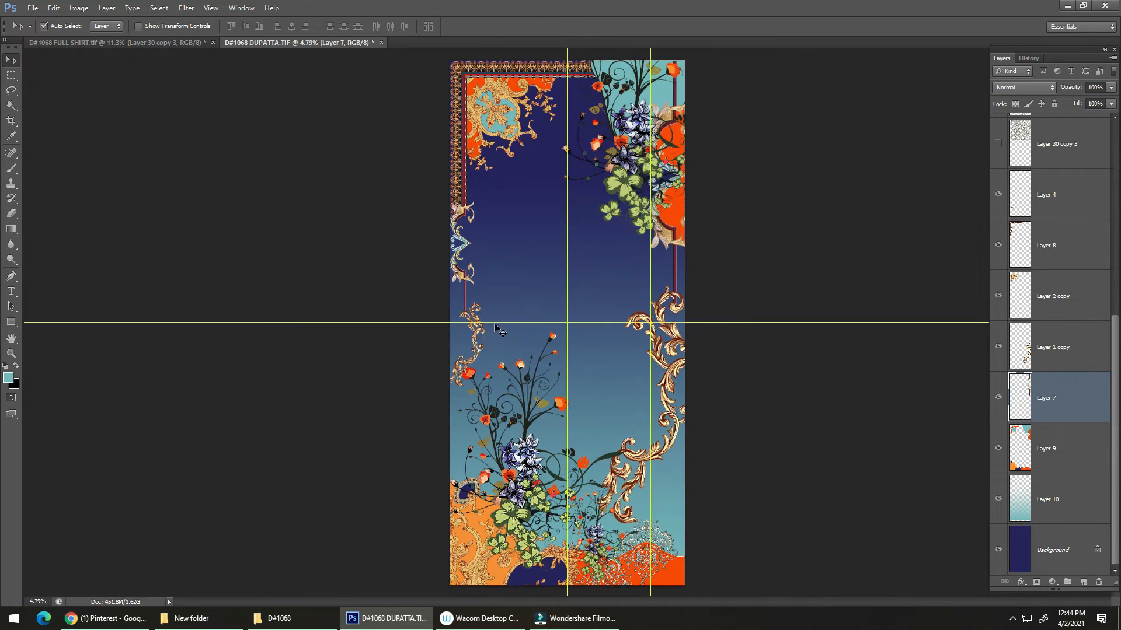
Save the document and place a duplicate of the large lower bouquet on a layer directly above Background
key("ctrl+s")
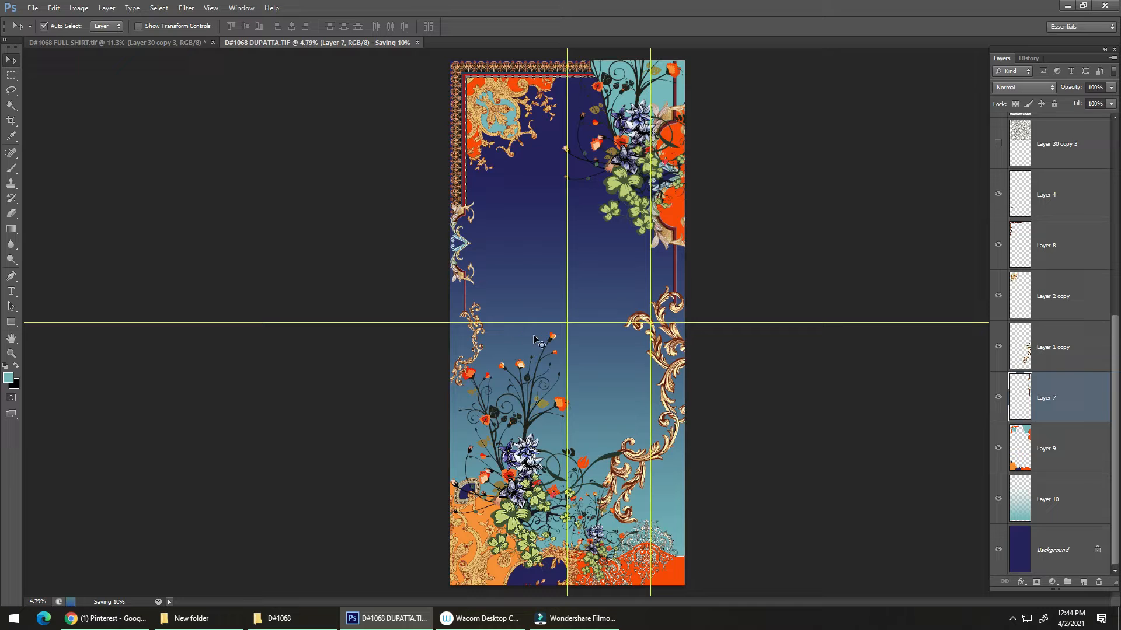
left_click_drag(526, 429, 656, 308)
left_click_drag(1022, 139, 1058, 494)
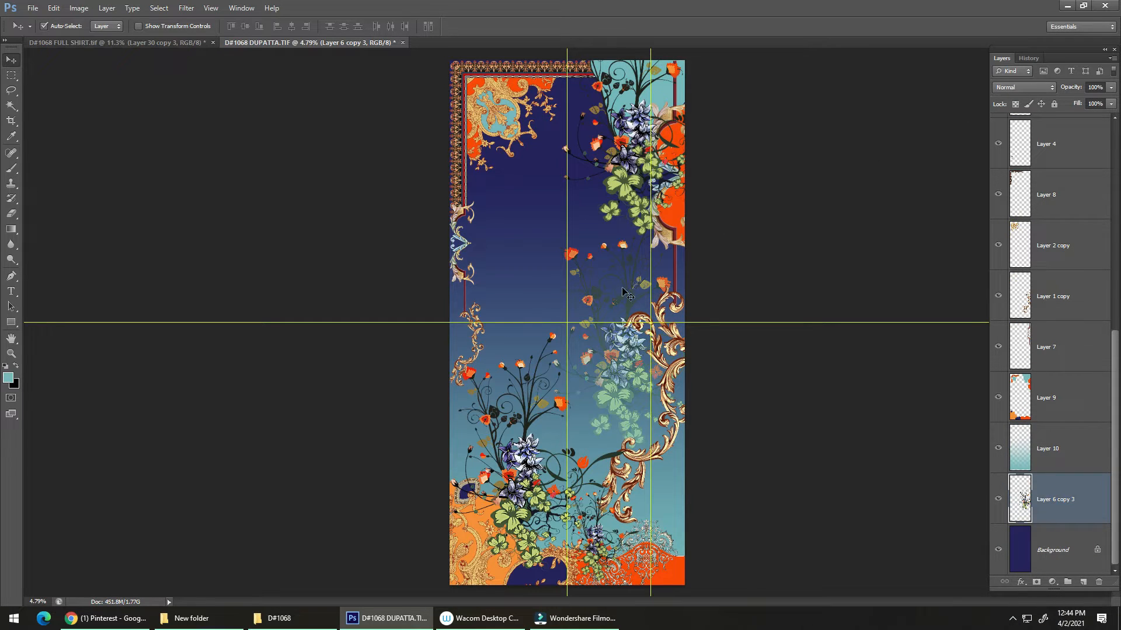
Flip the bouquet on Layer 6 copy 3 vertically and position it in the upper navy area beside the gold corner medallion
key("ctrl+t")
left_click_drag(624, 285, 540, 169)
right_click(545, 214)
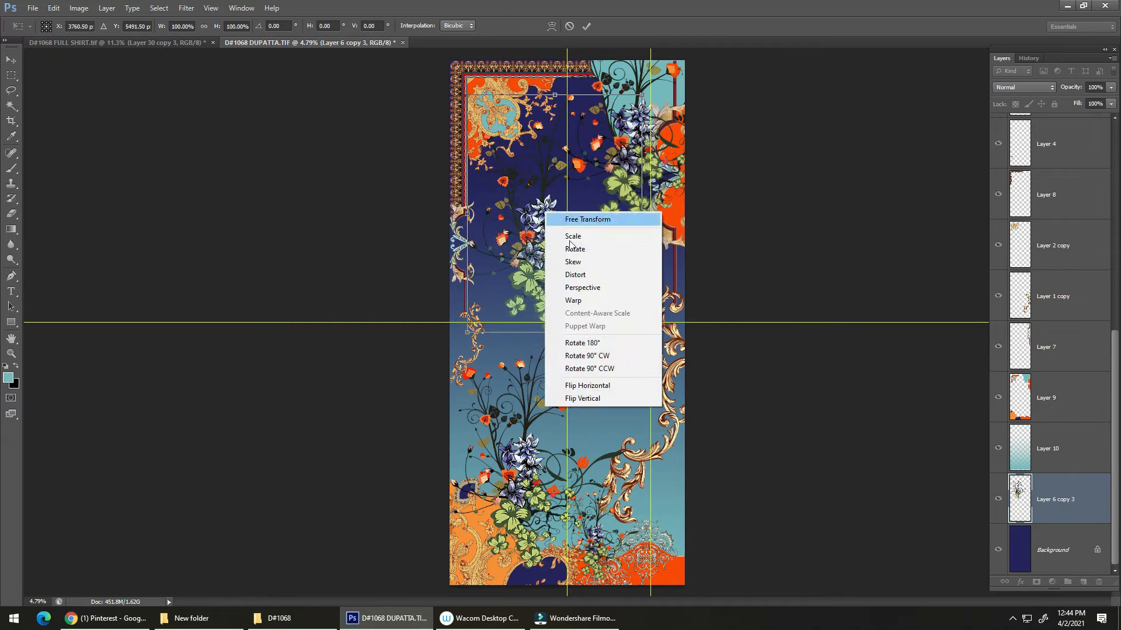
left_click(582, 398)
left_click_drag(595, 286, 581, 265)
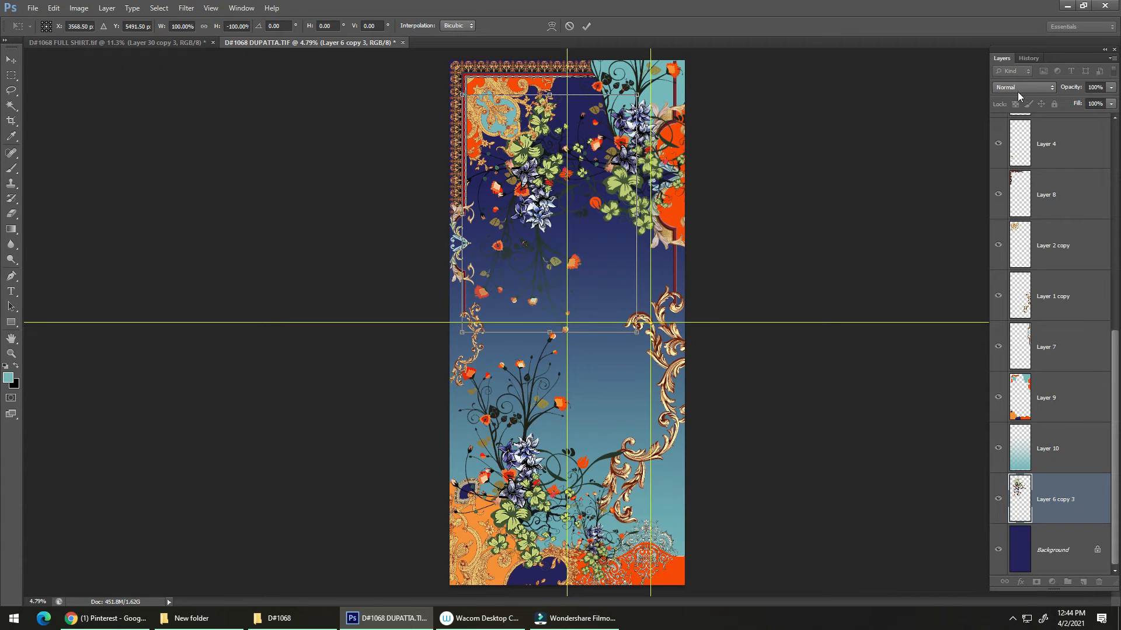
key("Return")
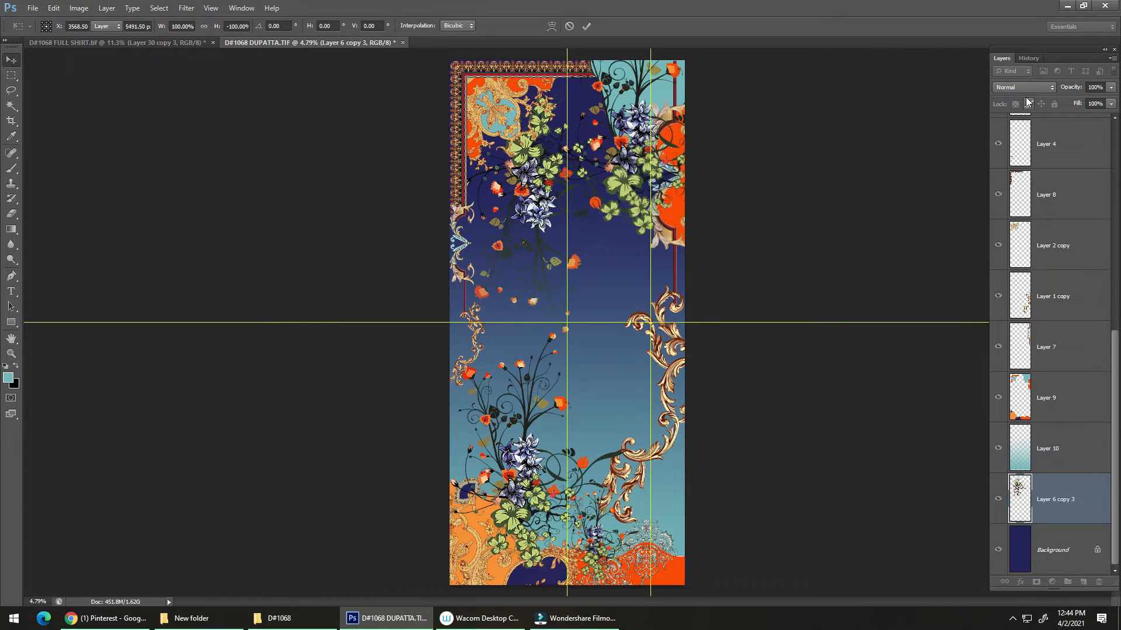
Set Layer 6 copy 3 to the Luminosity blend mode with 30% opacity
left_click(1019, 87)
left_click(1003, 386)
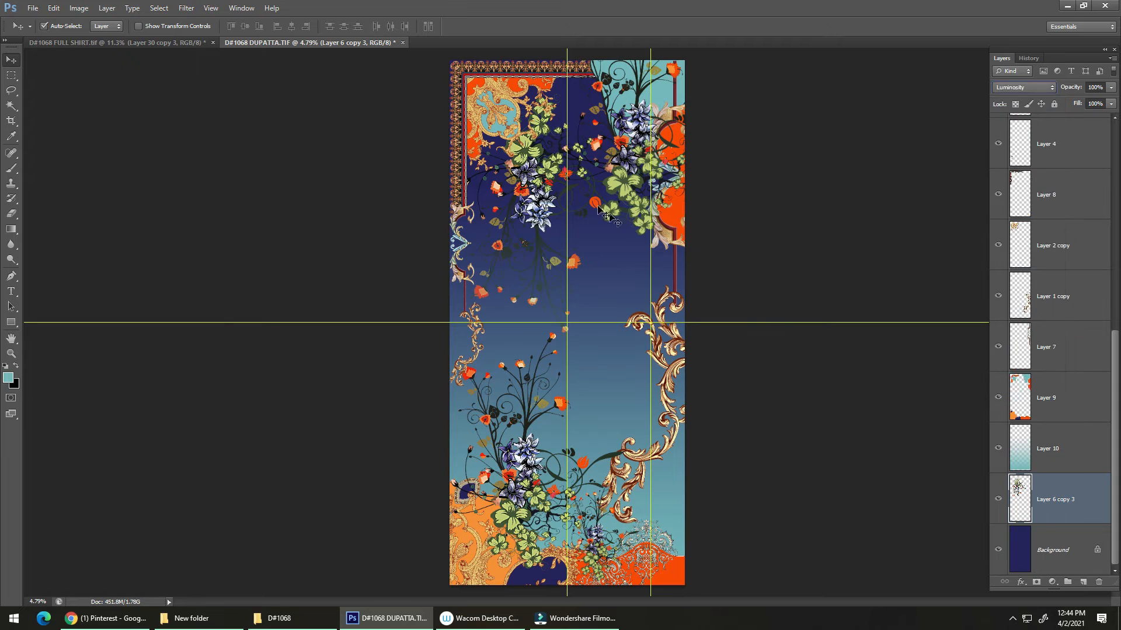
left_click_drag(548, 212, 752, 133)
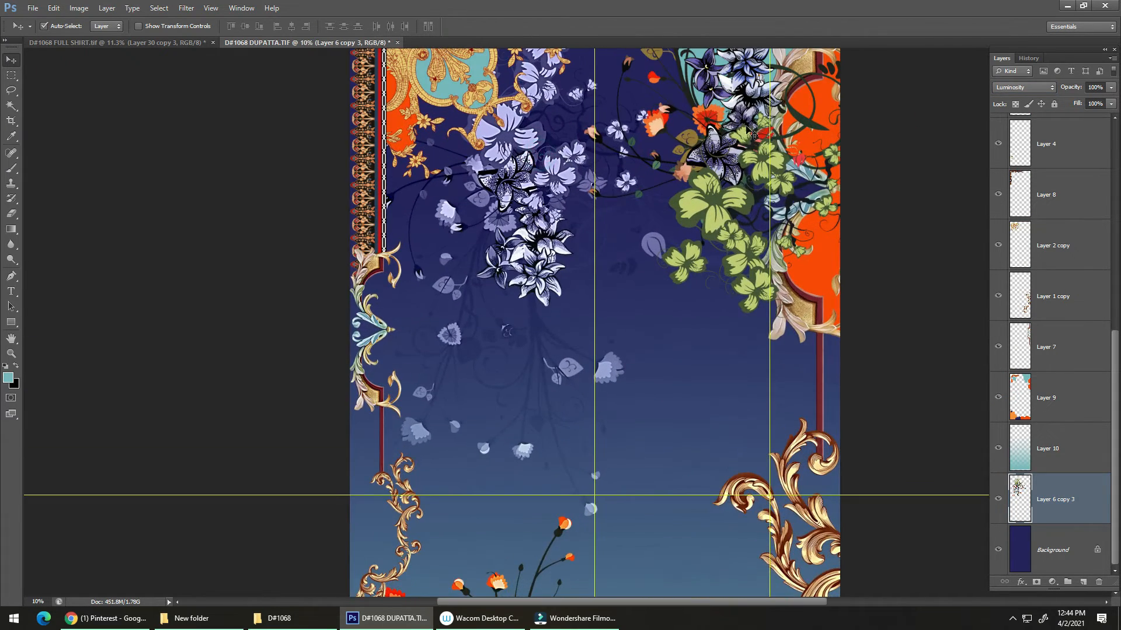
left_click(1112, 88)
left_click_drag(1112, 100, 1070, 105)
left_click_drag(590, 307, 460, 236)
key("ctrl+minus")
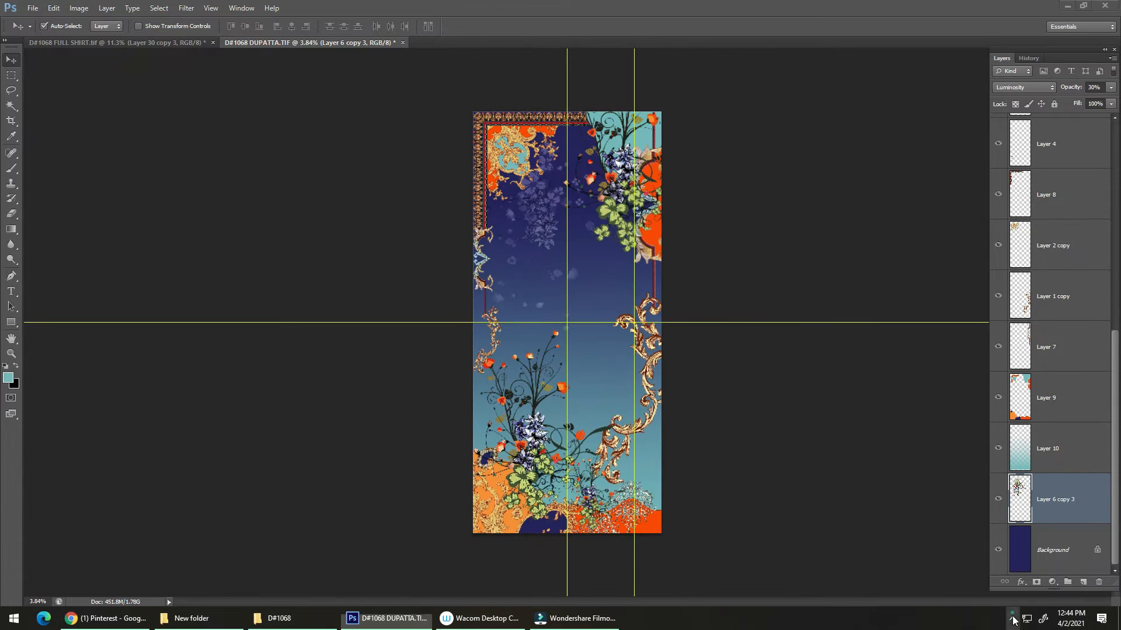
left_click(1012, 619)
left_click(1012, 620)
left_click_drag(570, 319, 578, 311)
left_click_drag(567, 340, 512, 343)
key("ctrl+z")
key("ctrl+alt+z")
scroll(614, 350, "up", 4)
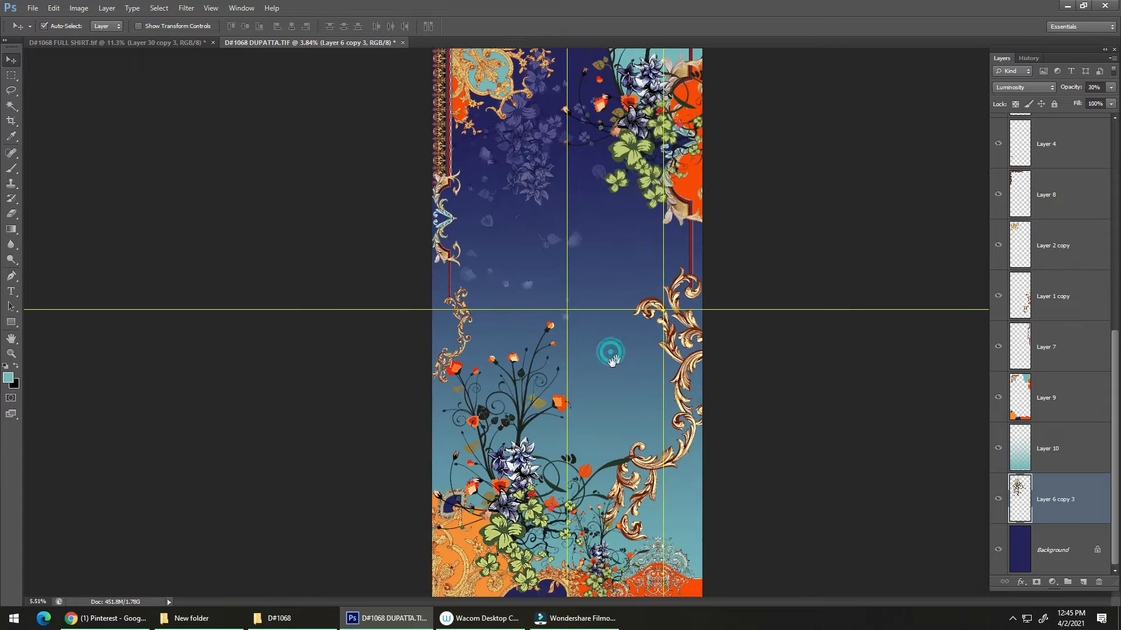
scroll(586, 357, "right", 2)
scroll(573, 359, "down", 5)
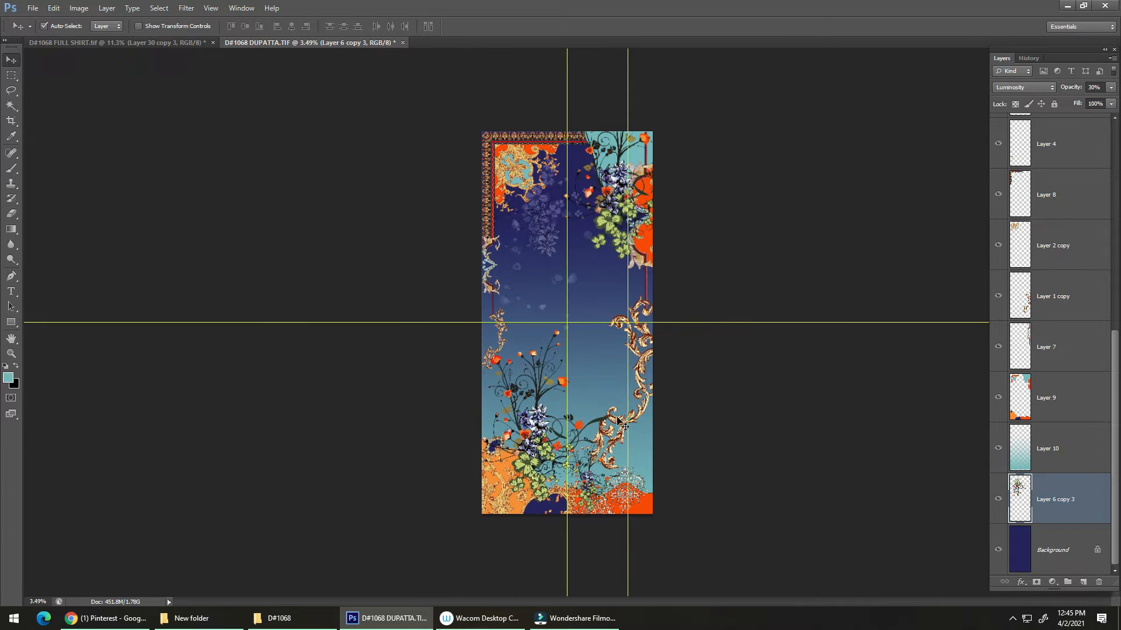
Save D#1068 DUPATTA.TIF with the faded bouquet
key("ctrl+s")
scroll(627, 414, "up", 4)
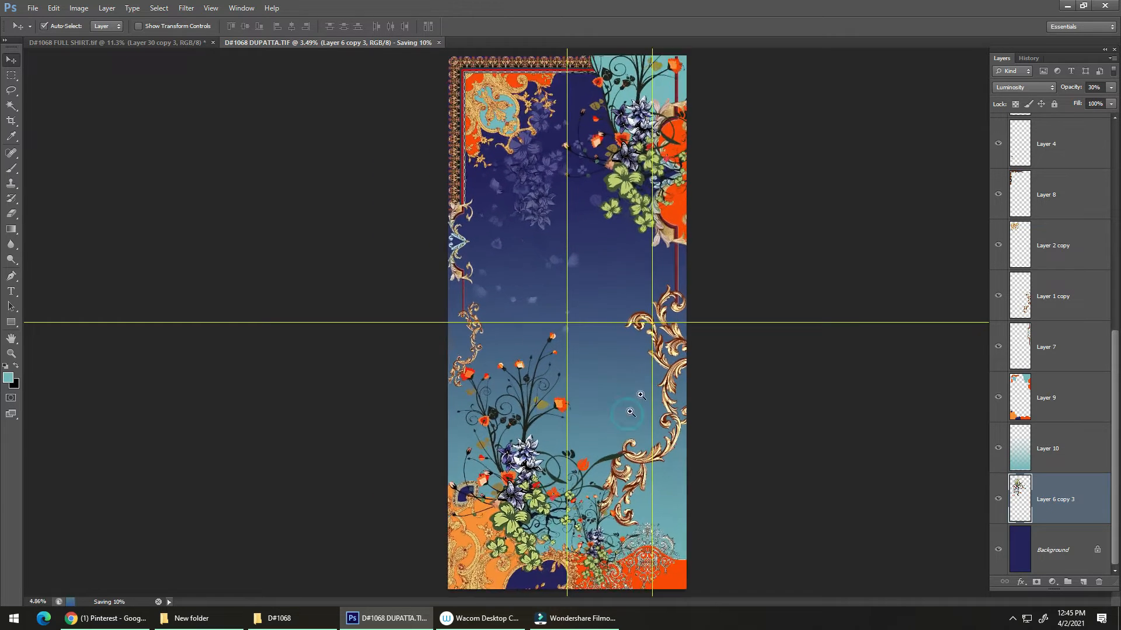
scroll(608, 303, "up", 2)
scroll(608, 302, "down", 6)
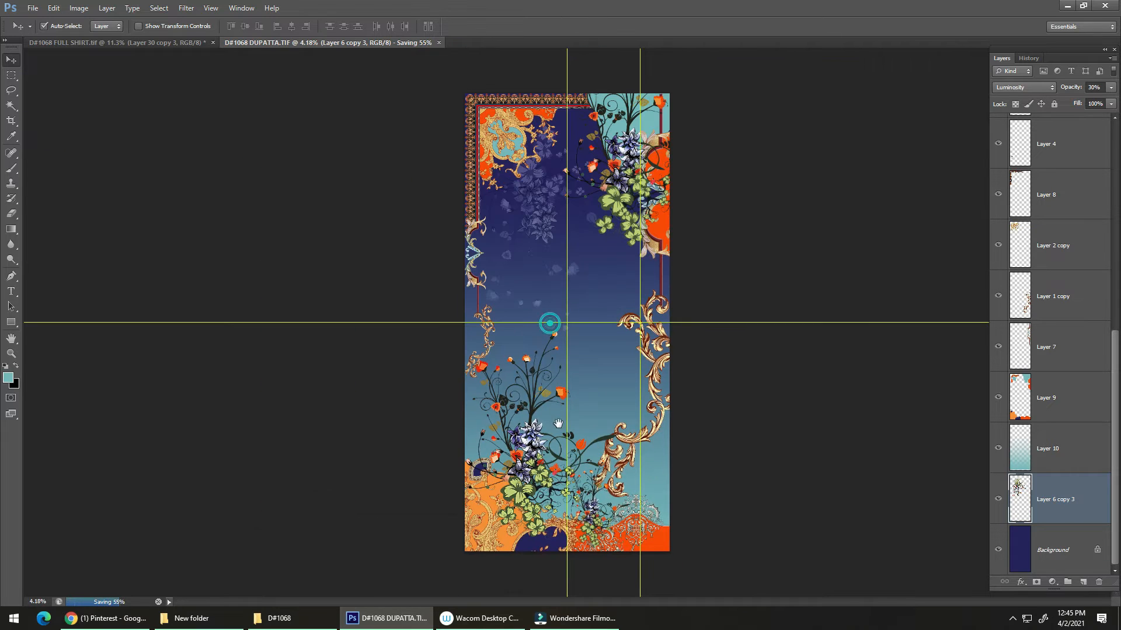
scroll(528, 402, "up", 2)
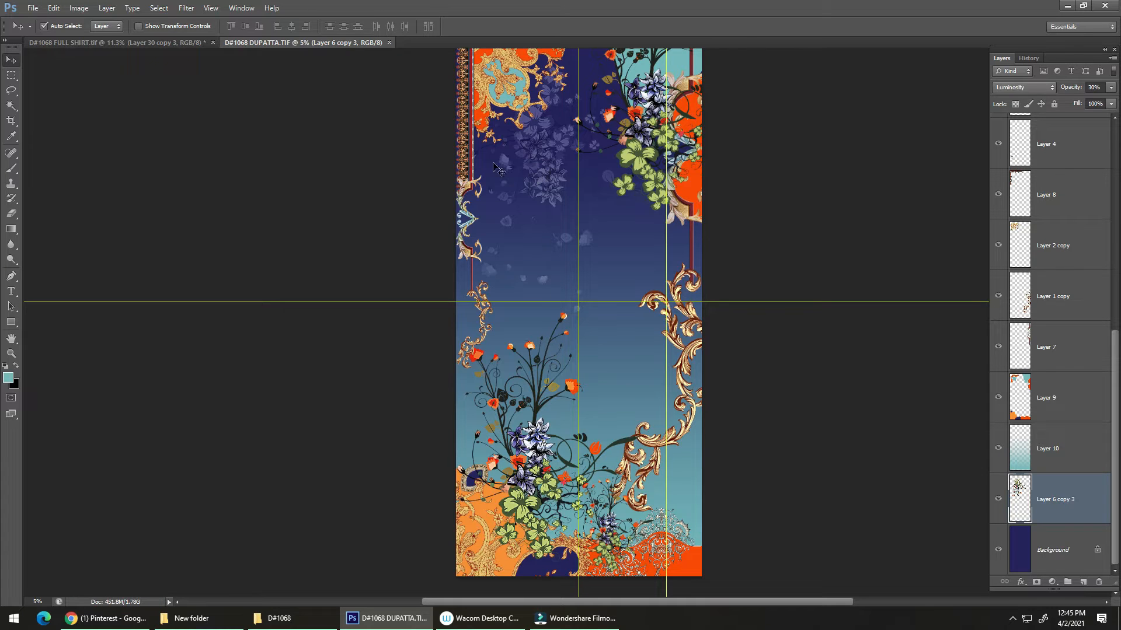
Copy the three leaf-shaped ornamental frames with their navy fills from D#1068 FULL SHIRT.tif into the middle of D#1068 DUPATTA.TIF
left_click(194, 42)
scroll(574, 298, "down", 5)
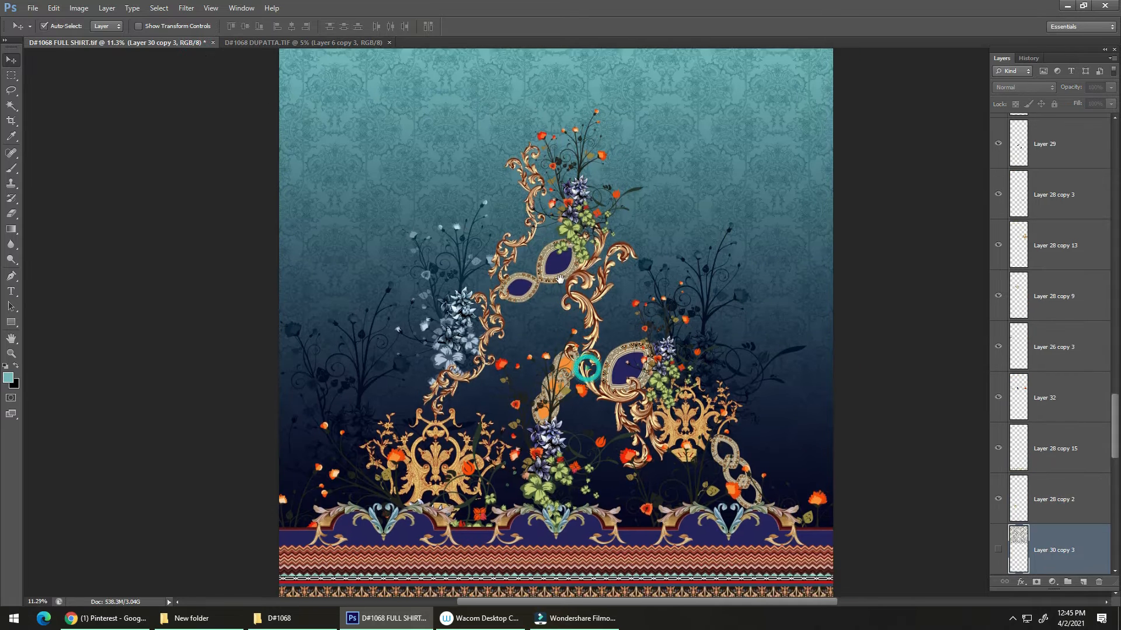
left_click_drag(593, 401, 564, 345)
left_click_drag(534, 226, 450, 106)
key("ctrl+z")
left_click(540, 234, "shift")
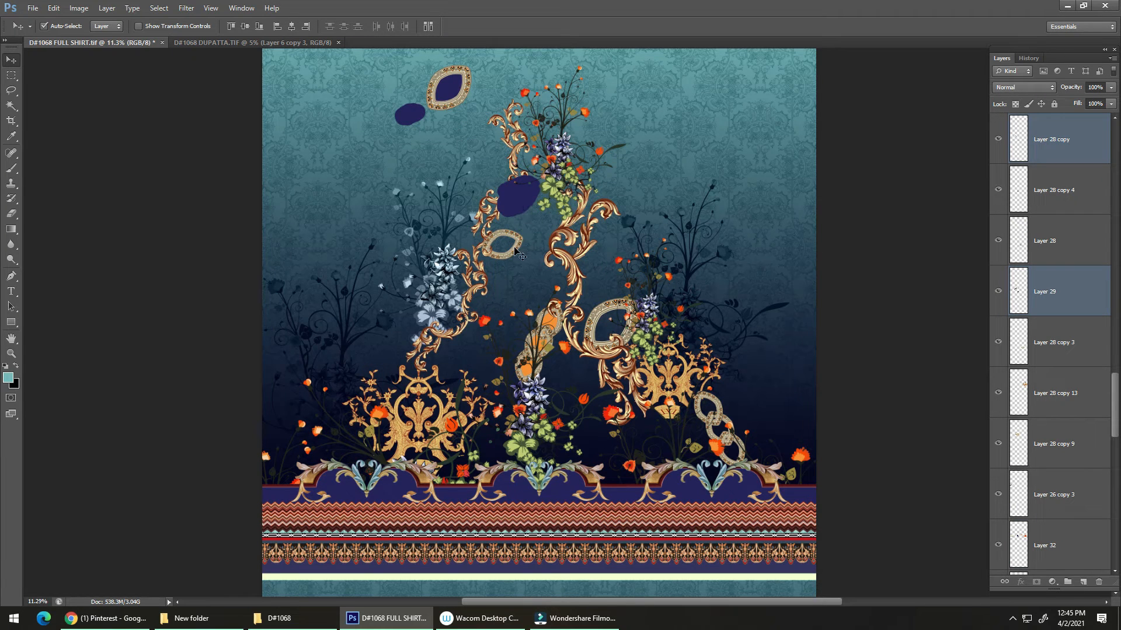
key("ctrl+z")
left_click(515, 252, "shift")
left_click(595, 319, "shift")
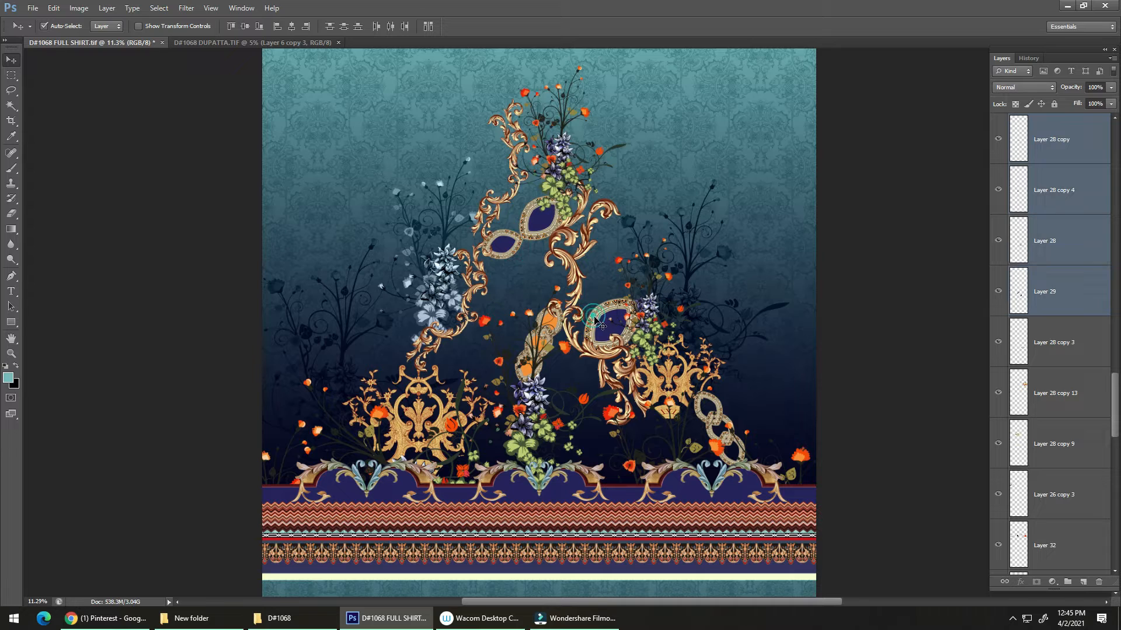
left_click_drag(610, 264, 594, 305)
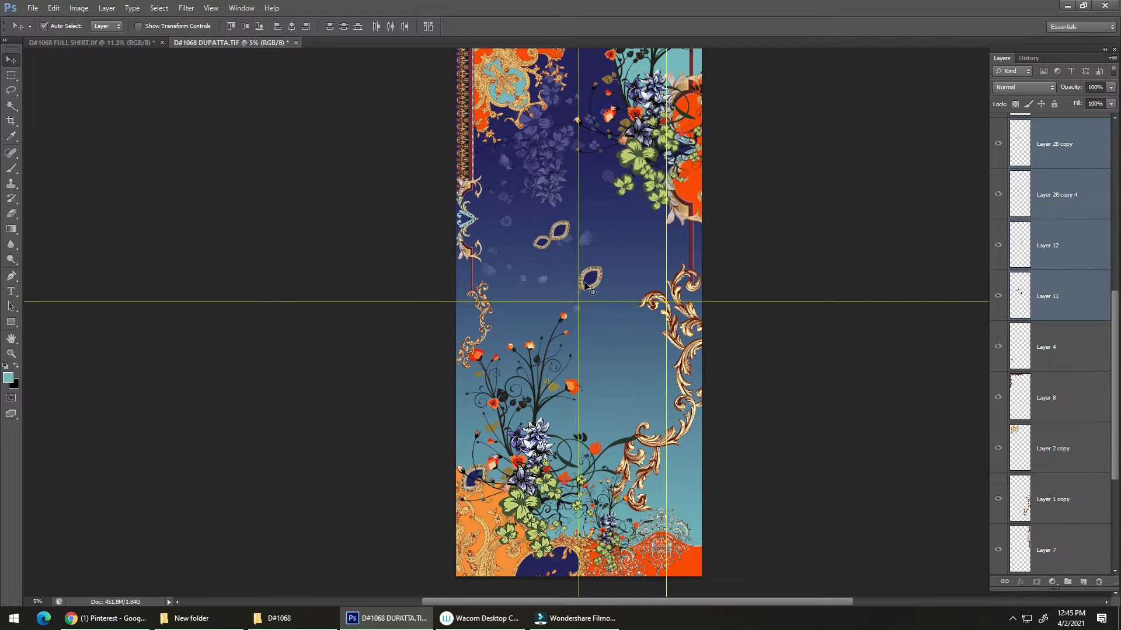
Scale the three leaf-shaped frames and their fills to about 151% and position them left of centre, with the small pair beside the left border
left_click_drag(594, 282, 606, 322)
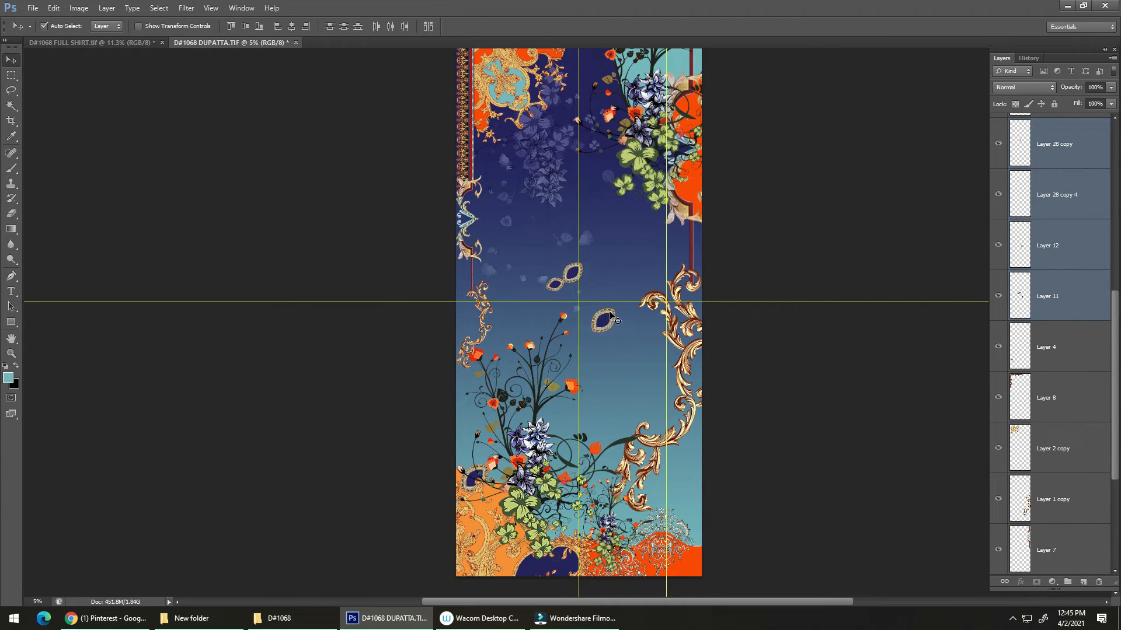
key("ctrl+t")
left_click_drag(617, 261, 566, 237)
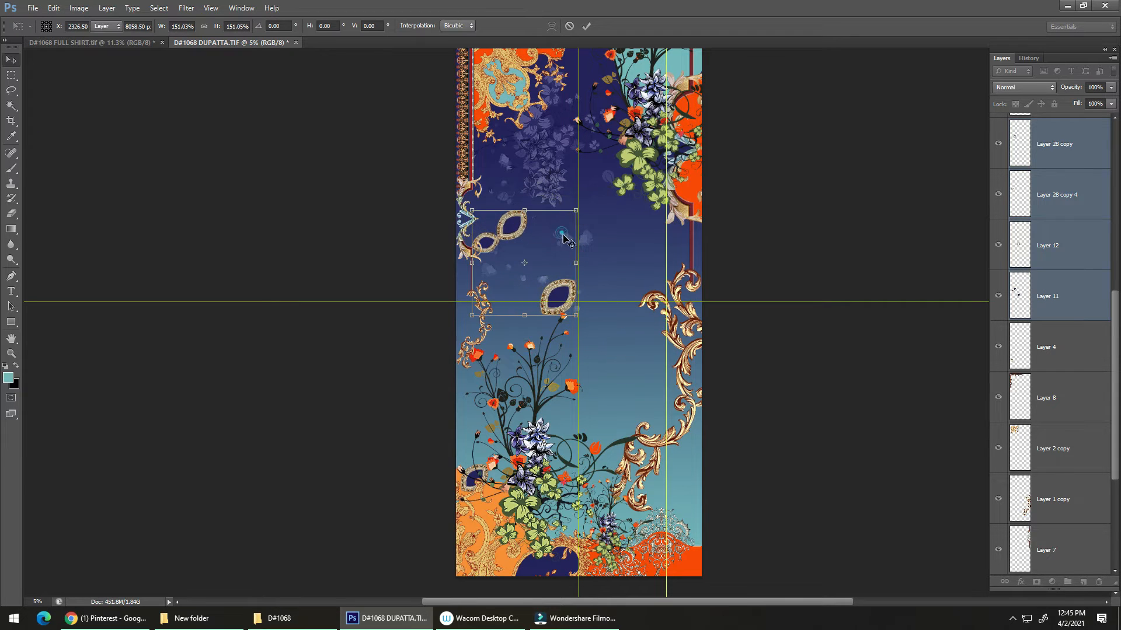
key("Return")
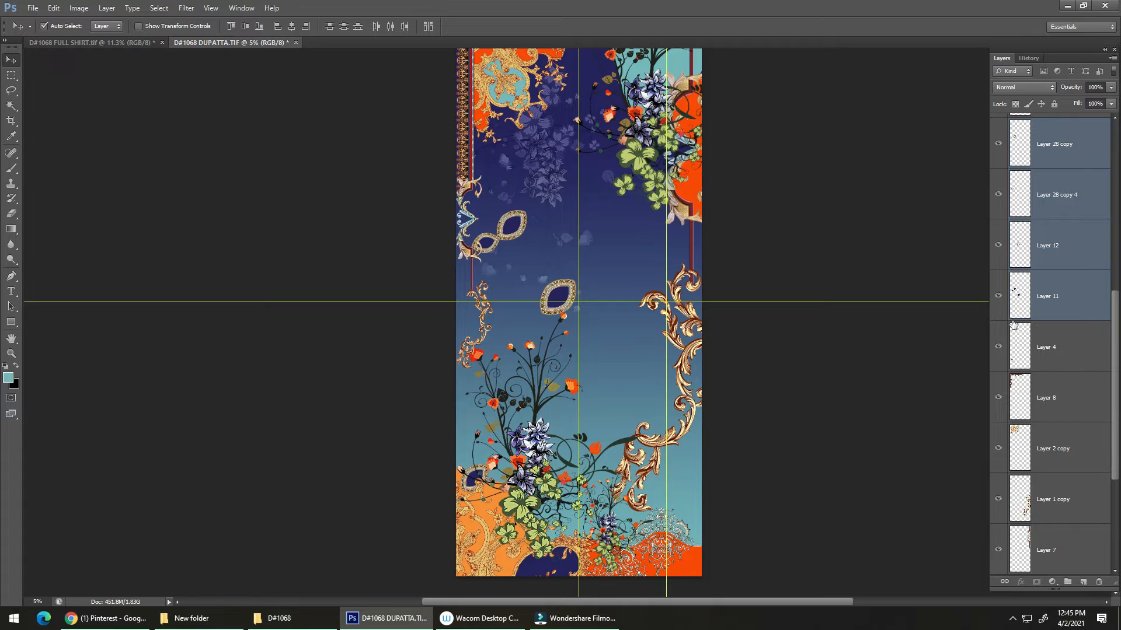
Erase the navy fill inside the largest leaf-shaped frame on Layer 11
left_click(1044, 299)
key("e")
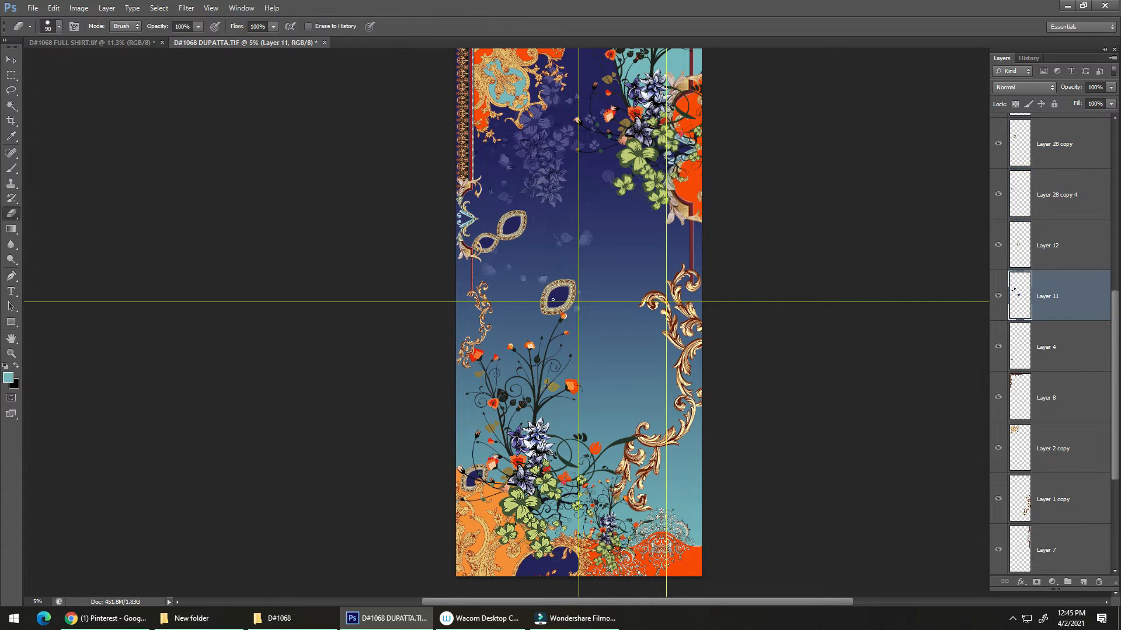
key("bracketright")
key("bracketright")
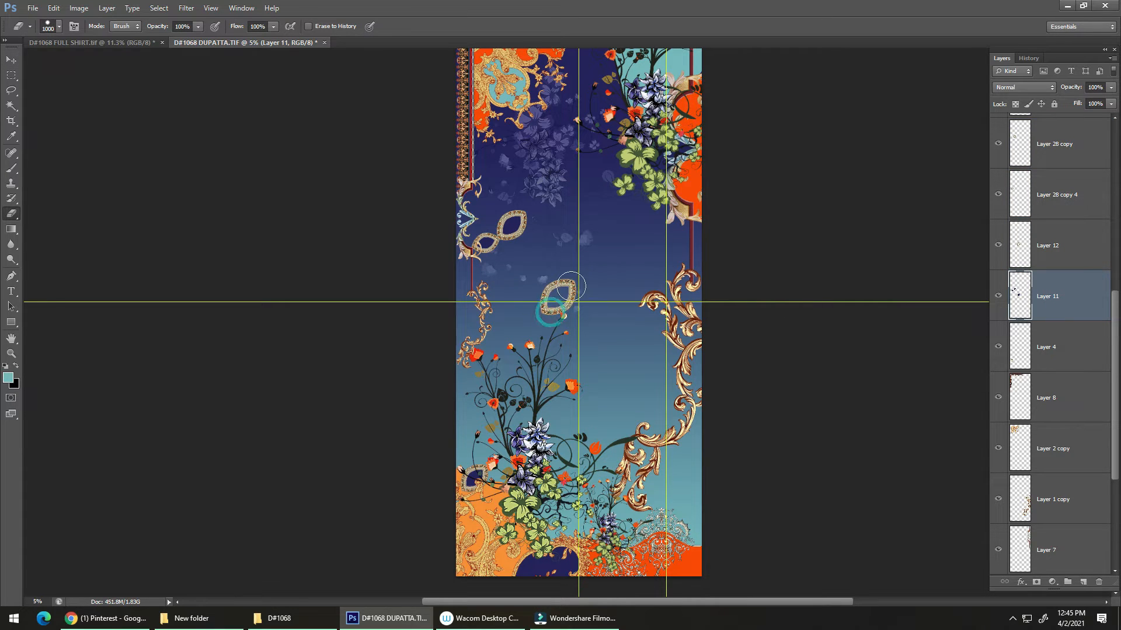
key("v")
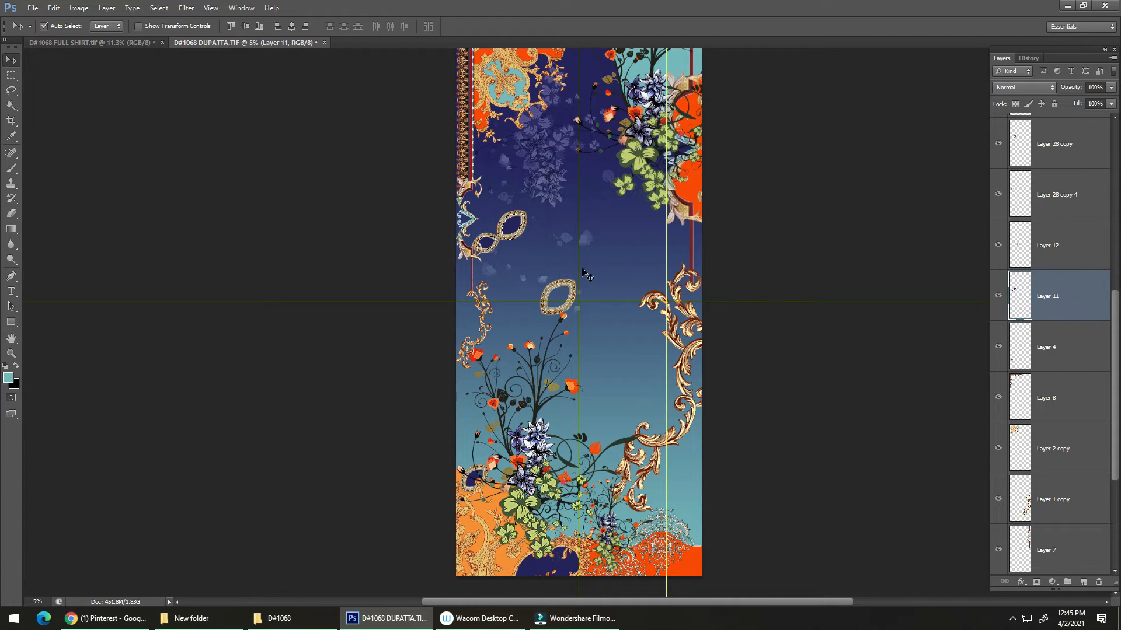
Recolour the remaining fills on Layer 11 with the orange sampled from the upper-right medallion
key("i")
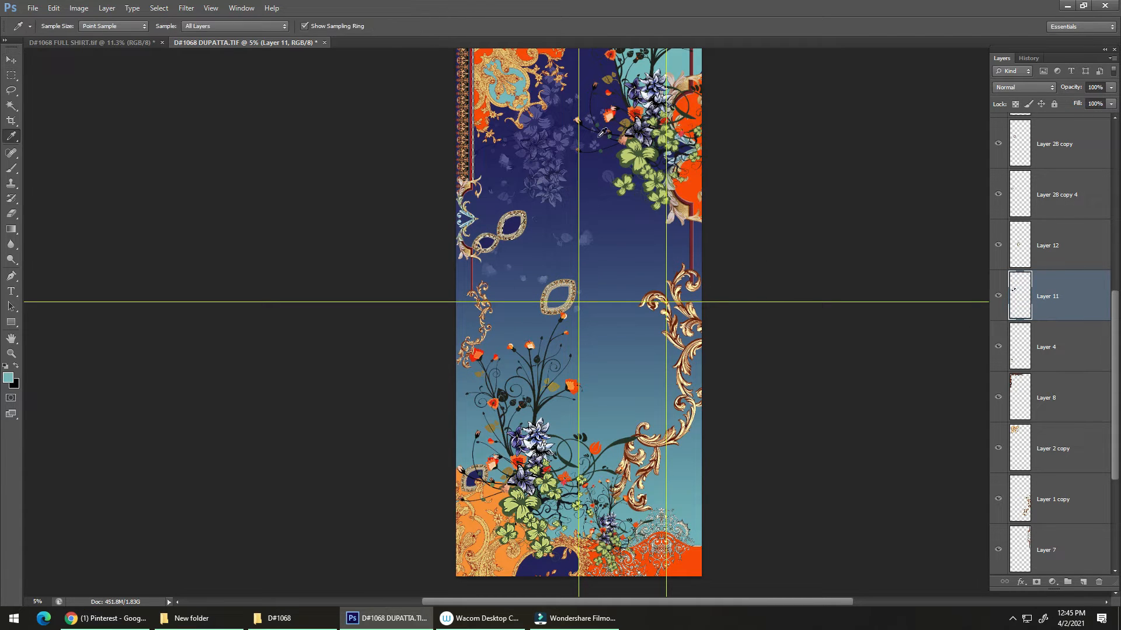
left_click(698, 183)
key("alt+shift+BackSpace")
key("v")
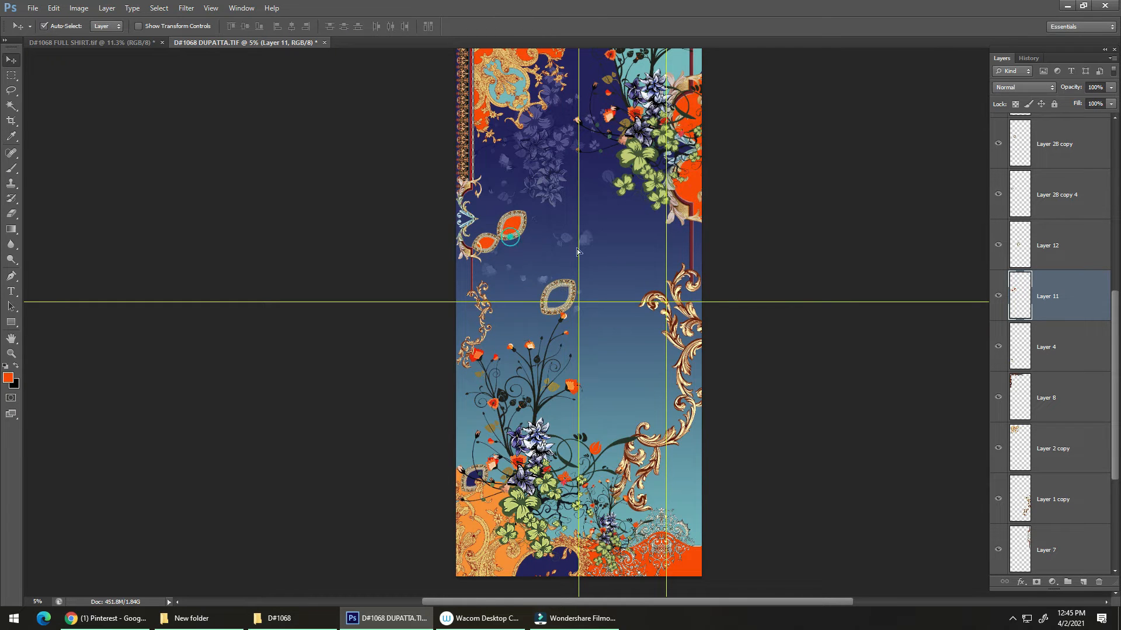
Duplicate the empty leaf-shaped frame and place the copy in the canvas's lower-right corner, partly cropped by the right edge
left_click_drag(578, 251, 654, 503)
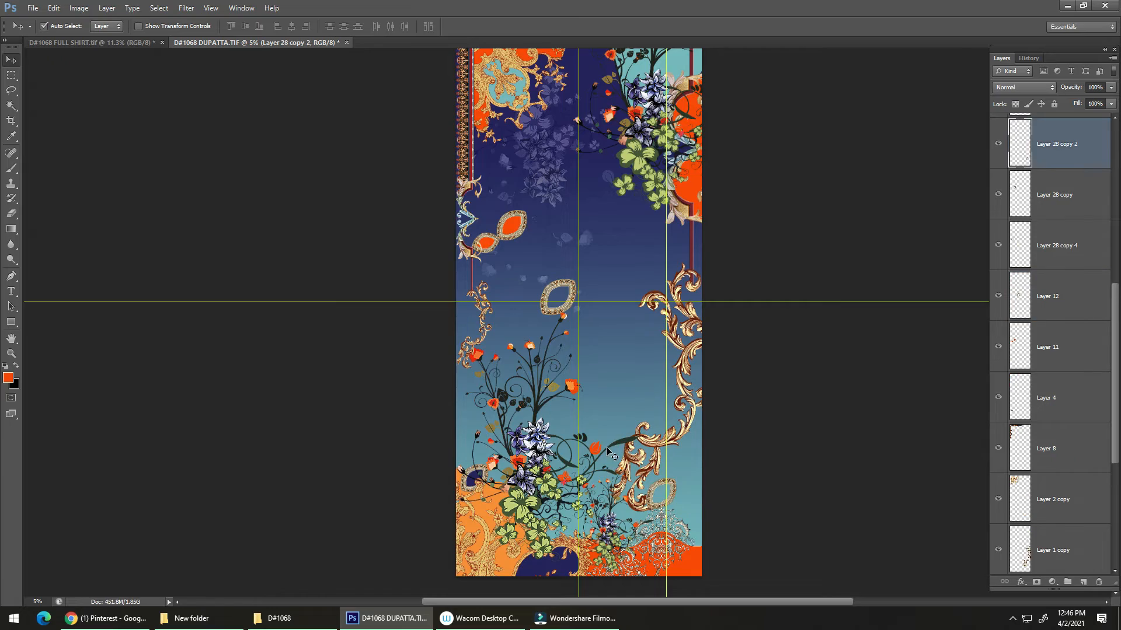
left_click(655, 512, "ctrl")
left_click_drag(671, 501, 751, 527)
left_click(645, 381, "alt")
scroll(632, 362, "down", 1)
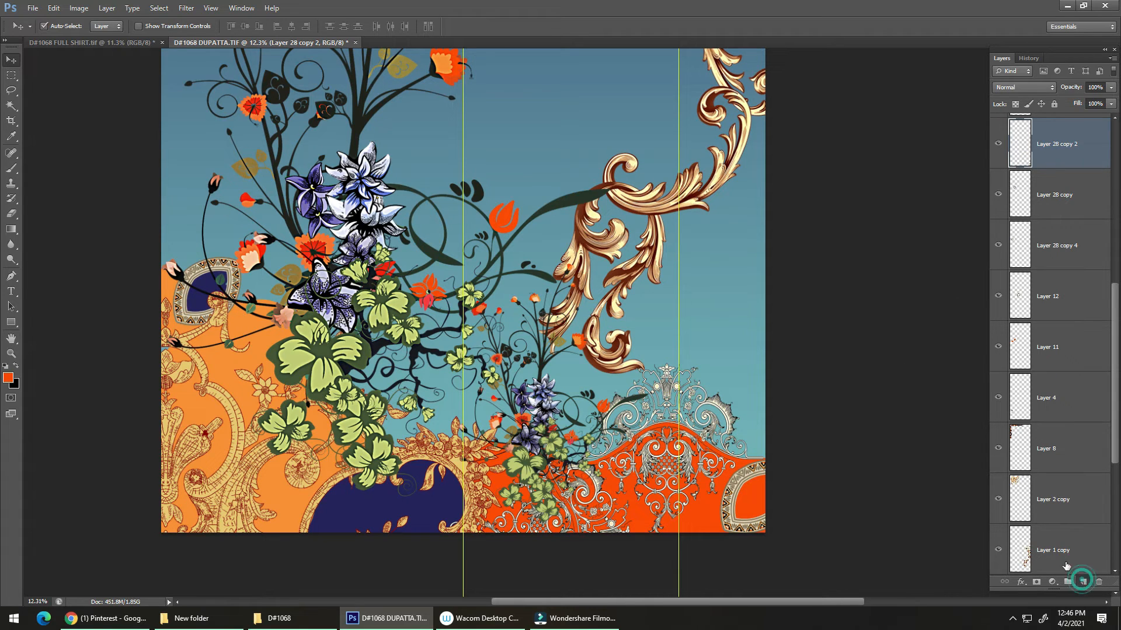
Paint the corner frame's interior with the sampled navy on a new layer beneath it, and merge that layer with Layer 28 copy 2
left_click(1083, 583, "ctrl")
key("b")
left_click(451, 496, "alt")
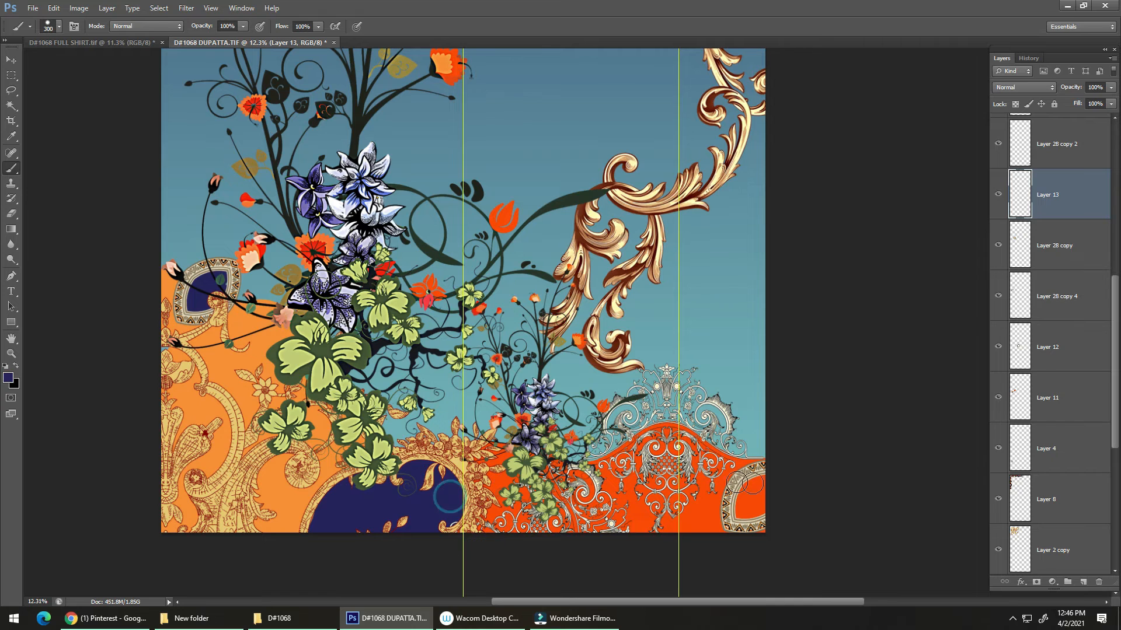
left_click_drag(759, 484, 748, 505)
key("v")
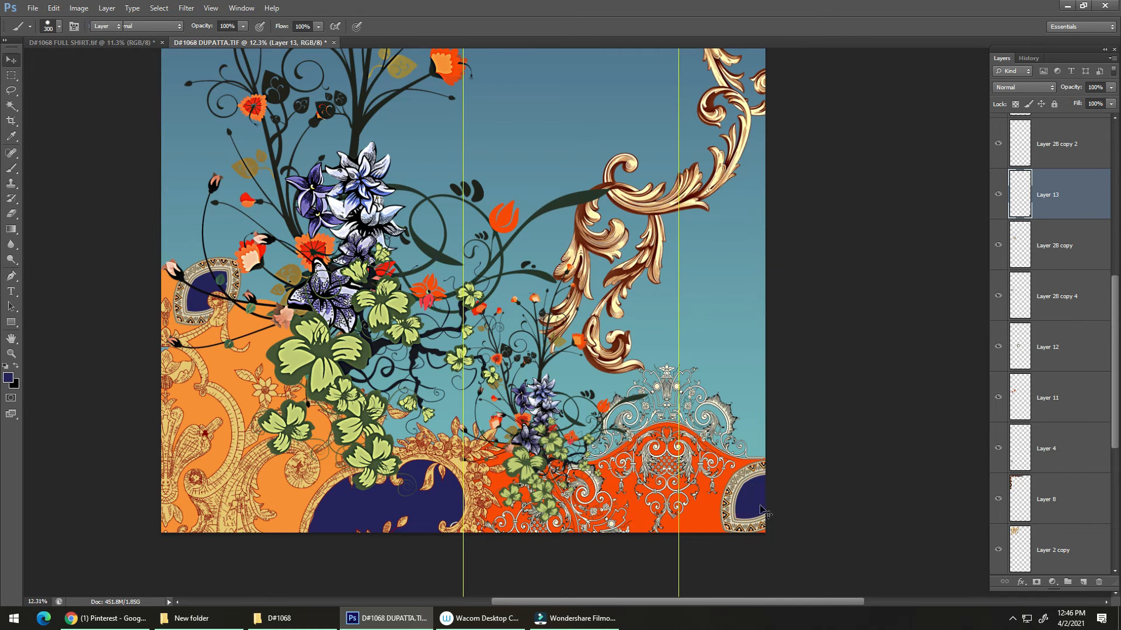
left_click(739, 485, "shift")
key("ctrl+e")
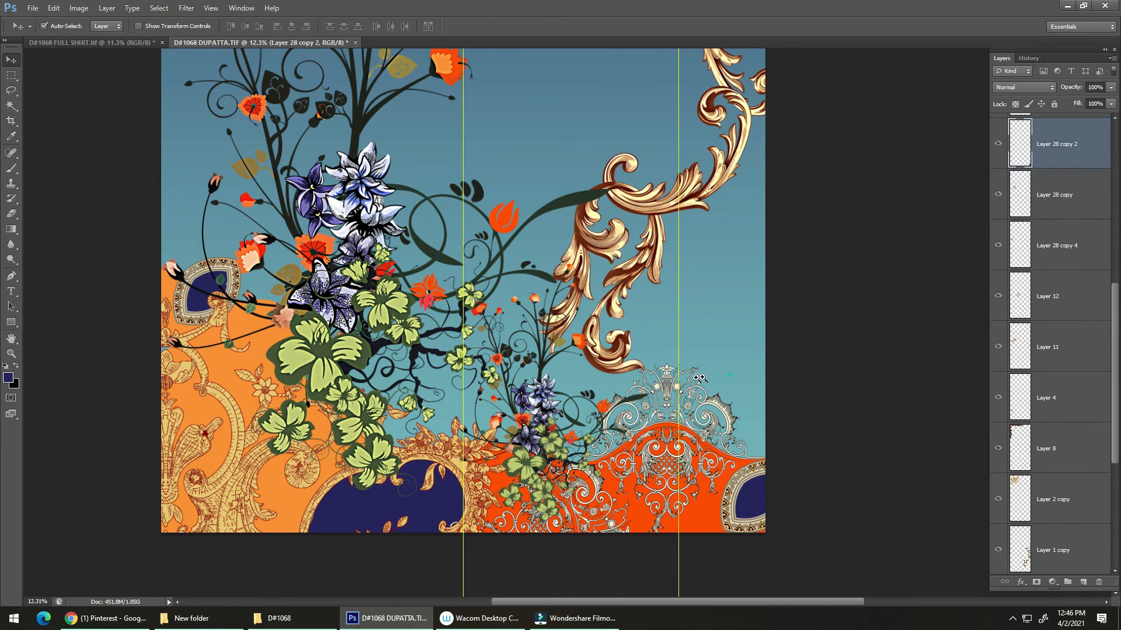
Duplicate the navy-filled frame onto the canvas's left edge above the orange area, scaling it to 170.66% and rotating it about 149°
left_click_drag(700, 380, 662, 379)
left_click_drag(606, 436, 609, 430)
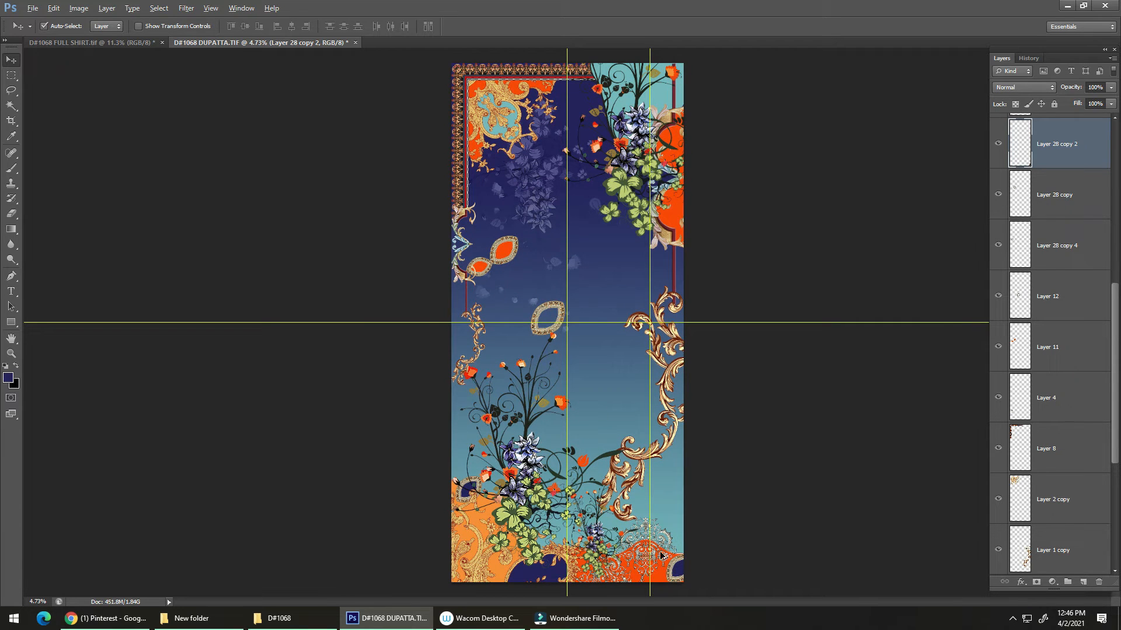
left_click_drag(675, 564, 515, 319)
key("ctrl+t")
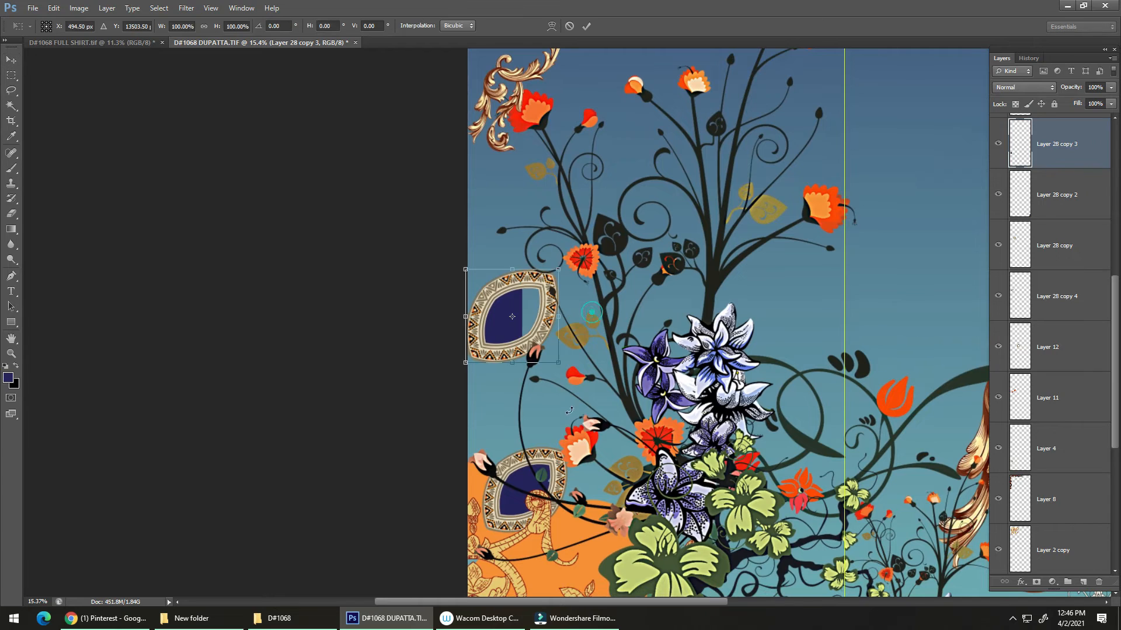
left_click_drag(594, 314, 402, 409)
left_click_drag(446, 316, 355, 315)
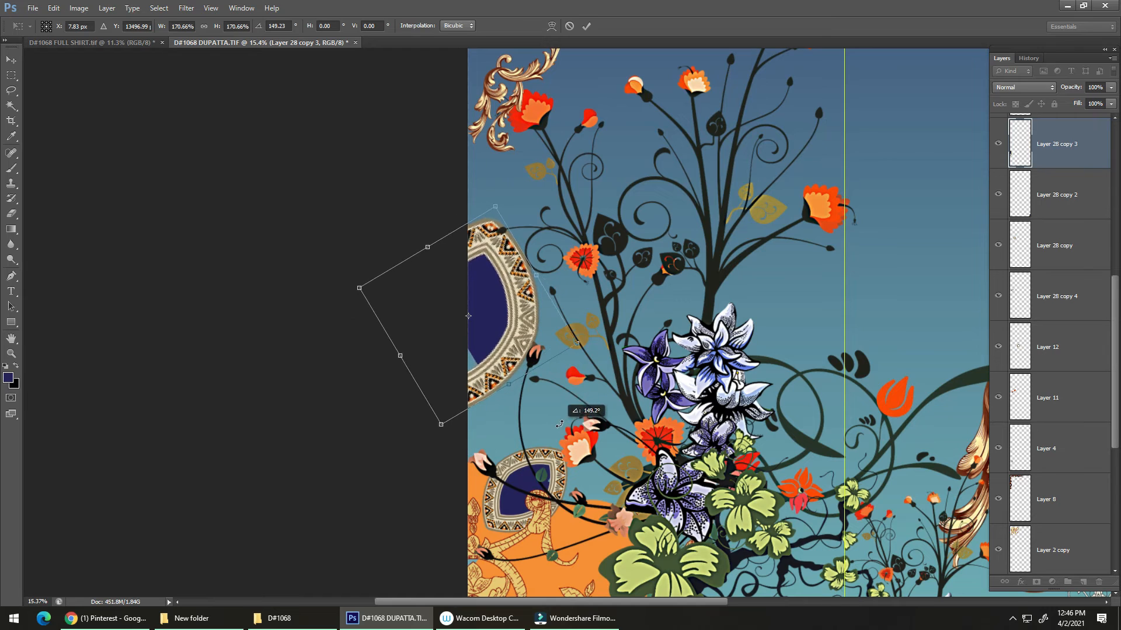
double_click(489, 368)
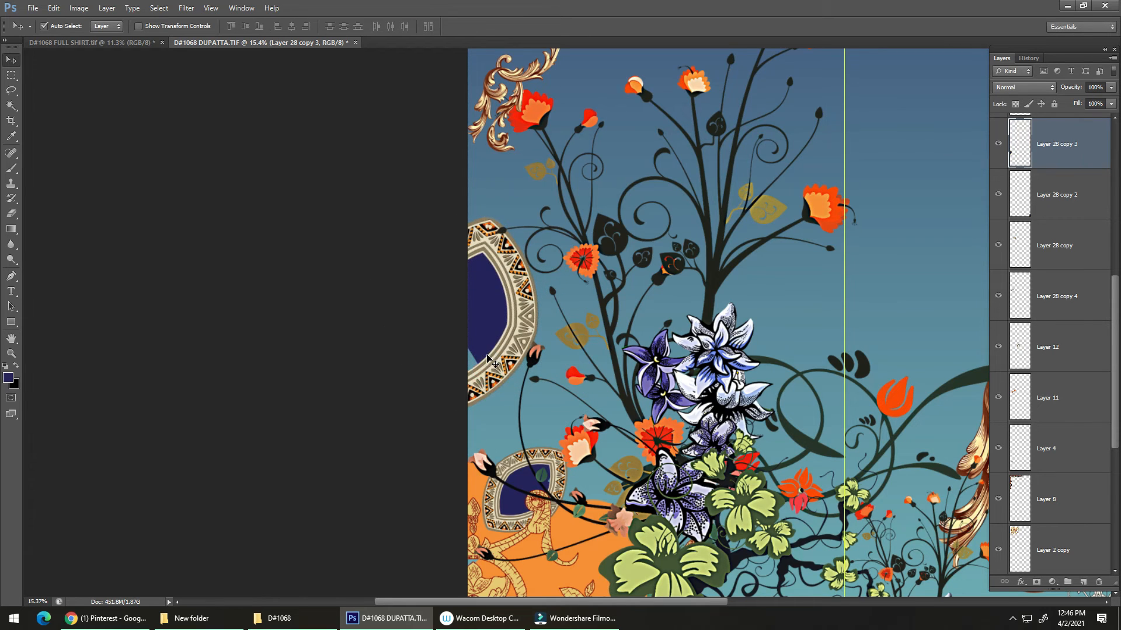
Fill the remaining gap in the left-edge frame's interior with the navy foreground colour, selecting it with the Magic Wand at tolerance 20
key("w")
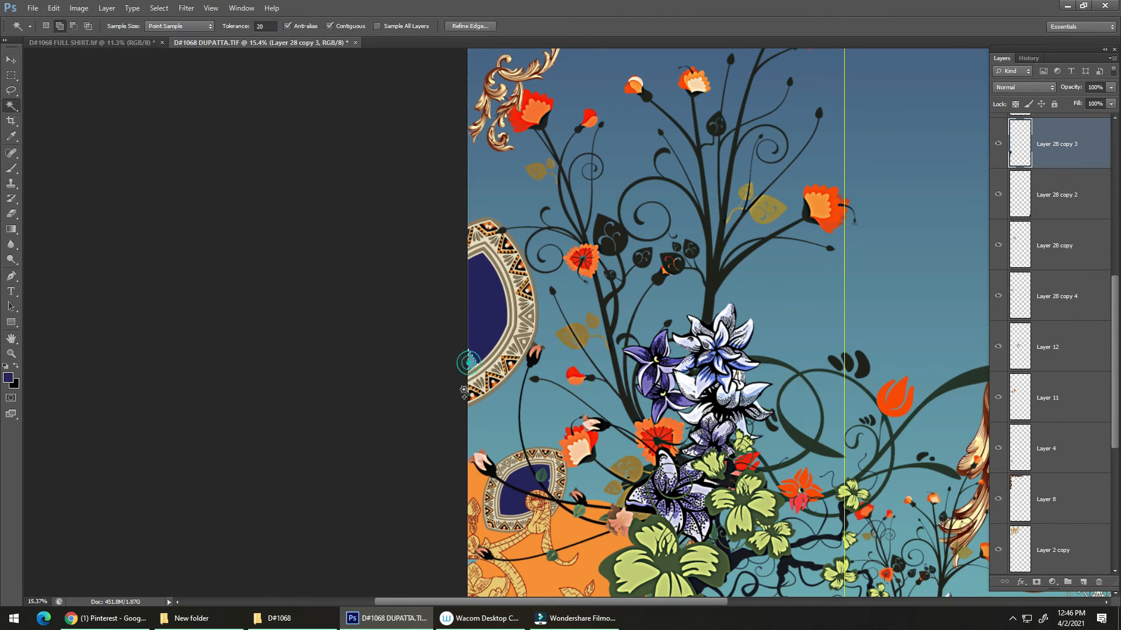
left_click(471, 361)
key("alt+BackSpace")
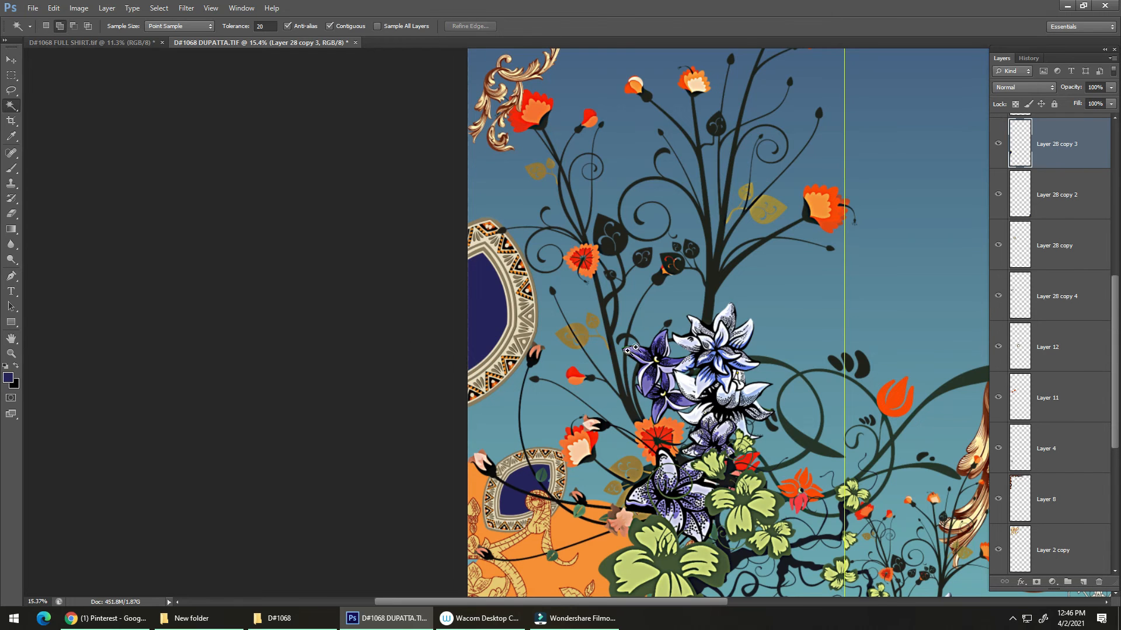
scroll(488, 351, "up", 3)
key("b")
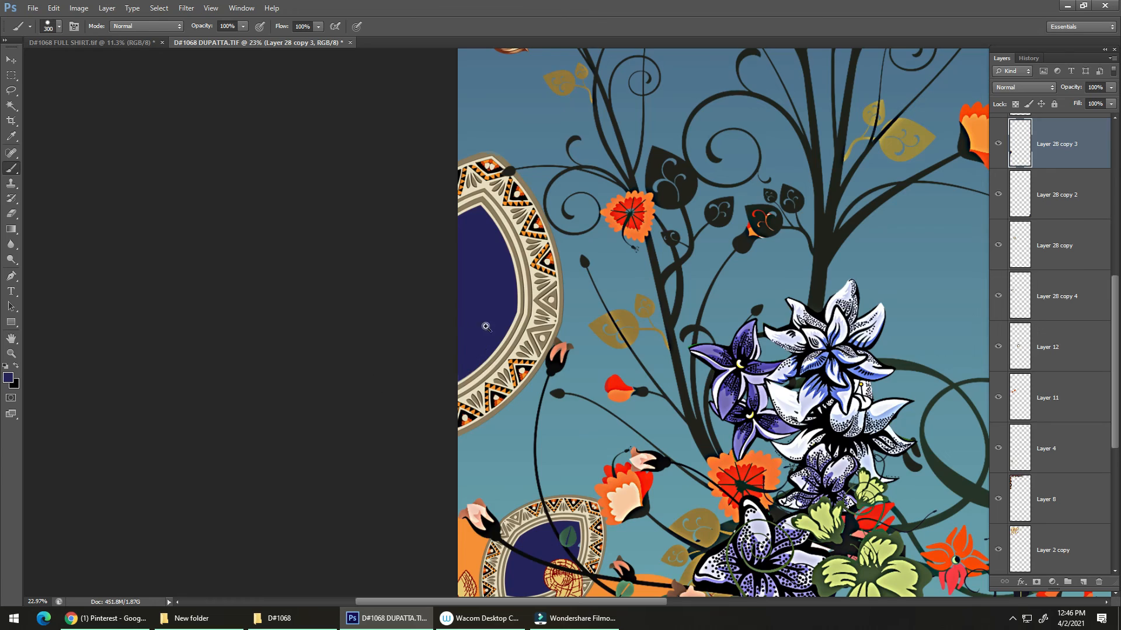
Try a copy of the navy-filled frame over the canvas's upper border near the left vertical guide, and delete that copy
left_click_drag(486, 327, 355, 450)
left_click_drag(441, 449, 579, 142)
key("v")
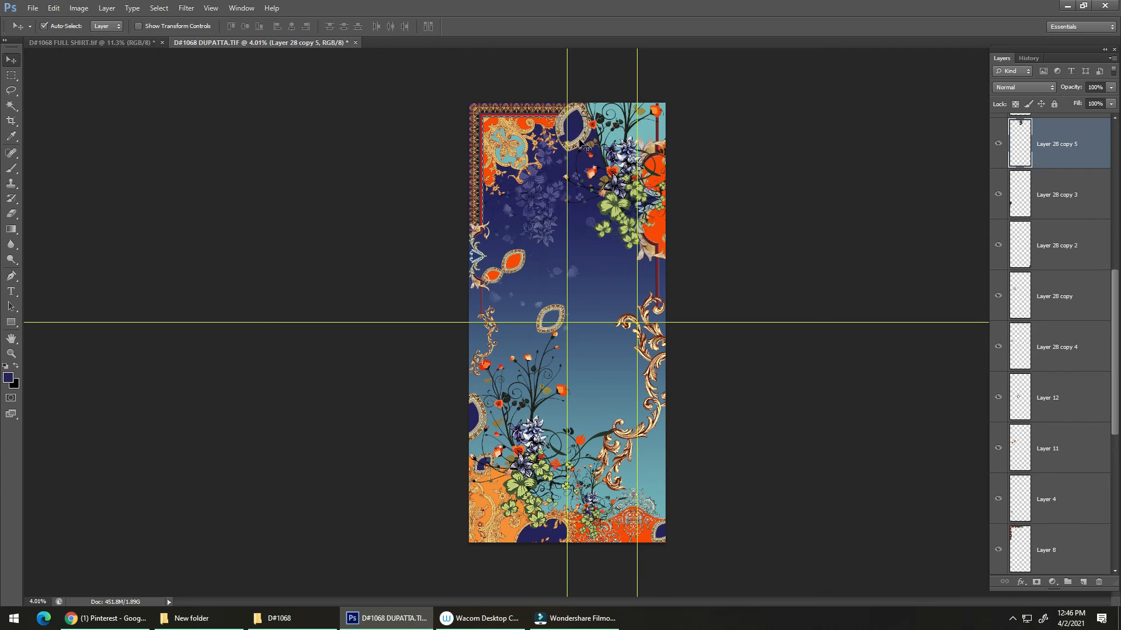
key("Delete")
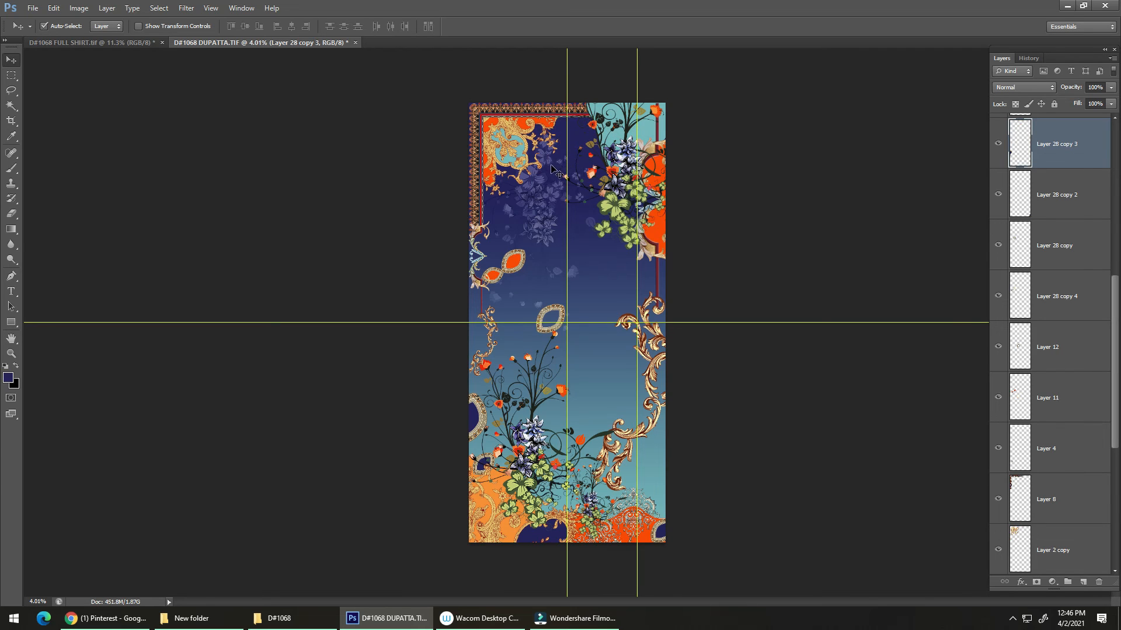
Save the document and duplicate the golden scrollwork from the canvas's lower right, placing the copy up and left across the centre
key("ctrl+s")
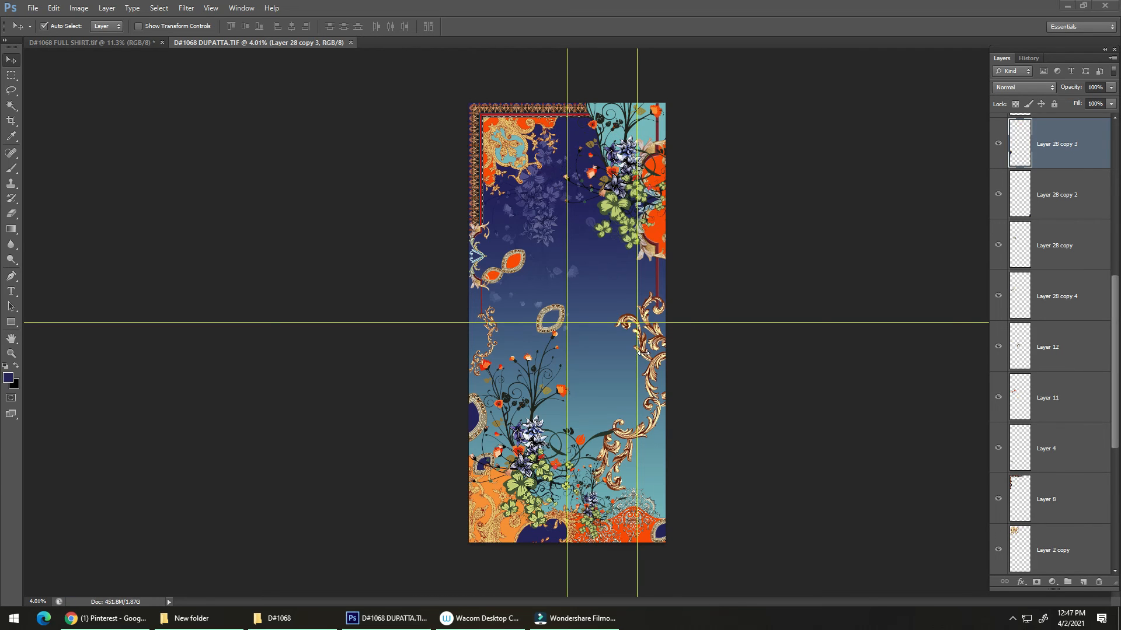
left_click_drag(651, 372, 584, 300)
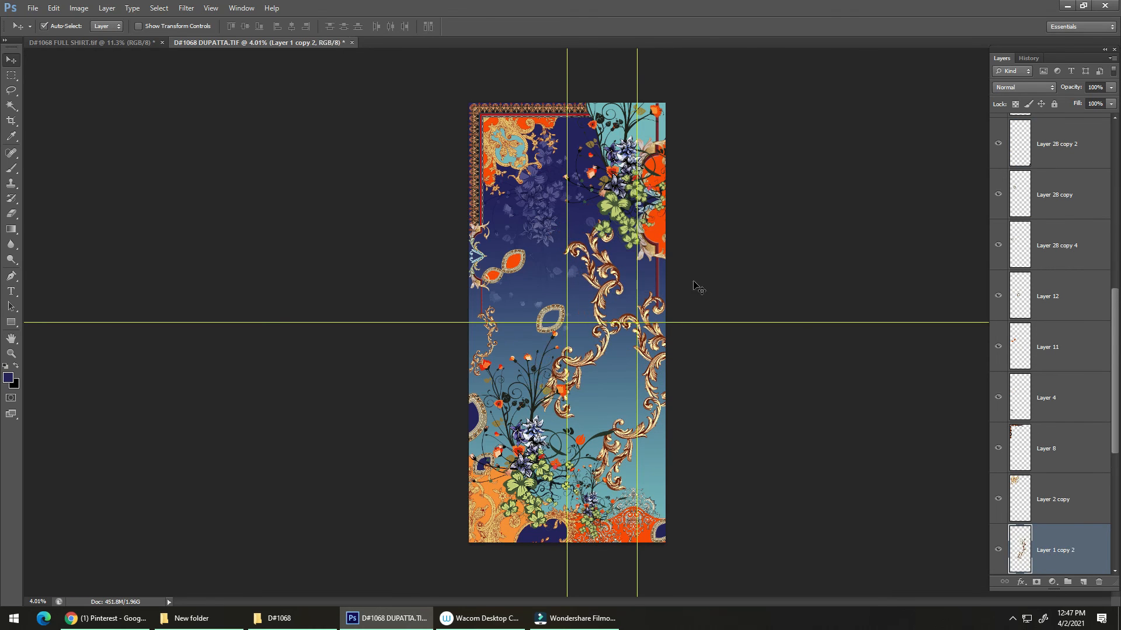
left_click_drag(1106, 543, 1066, 576)
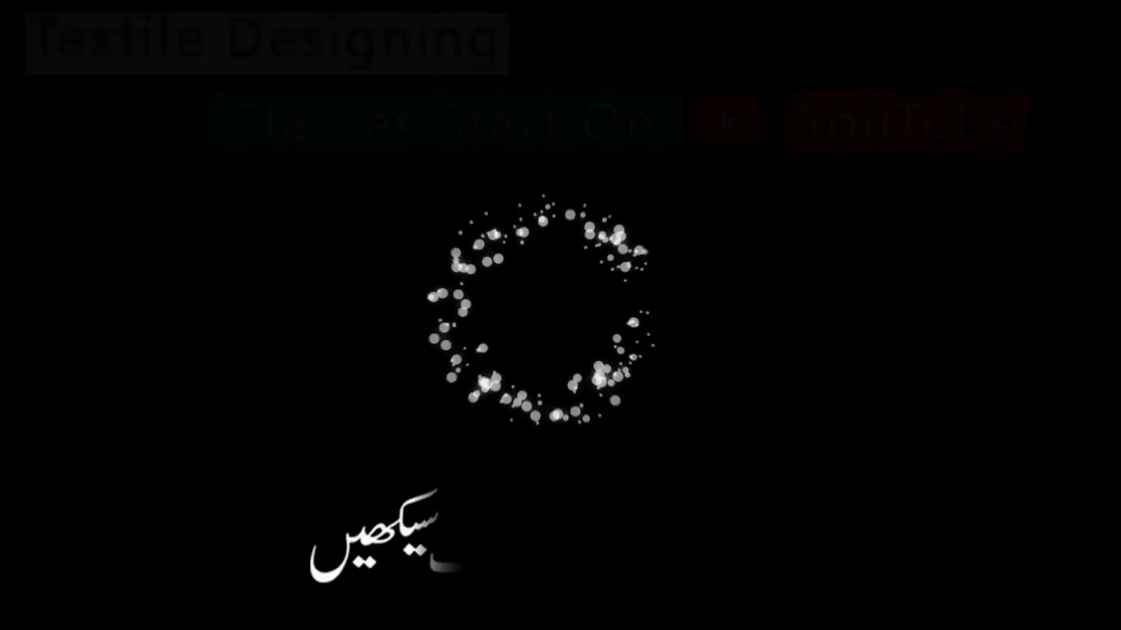